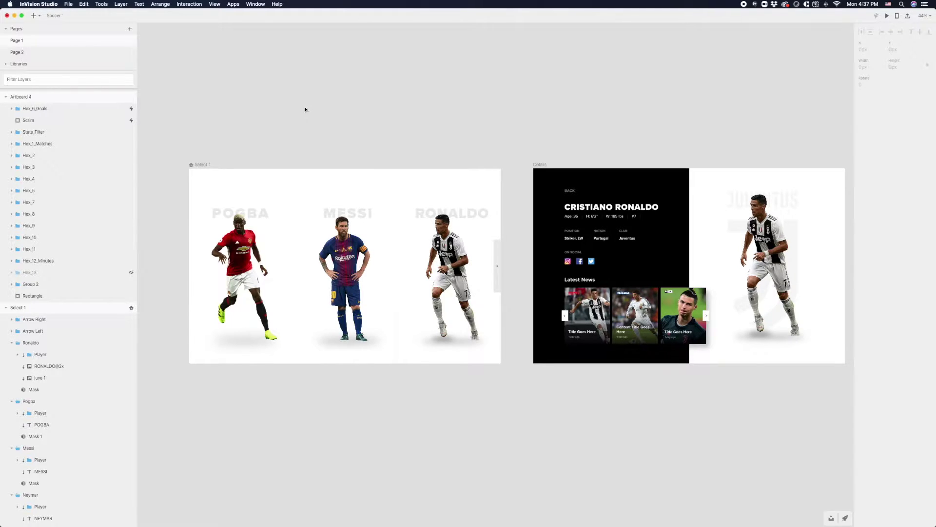
Examine the player selection, Details, hexagon stats and trophy artboards across the canvas.
scroll(304, 106, "right", 1)
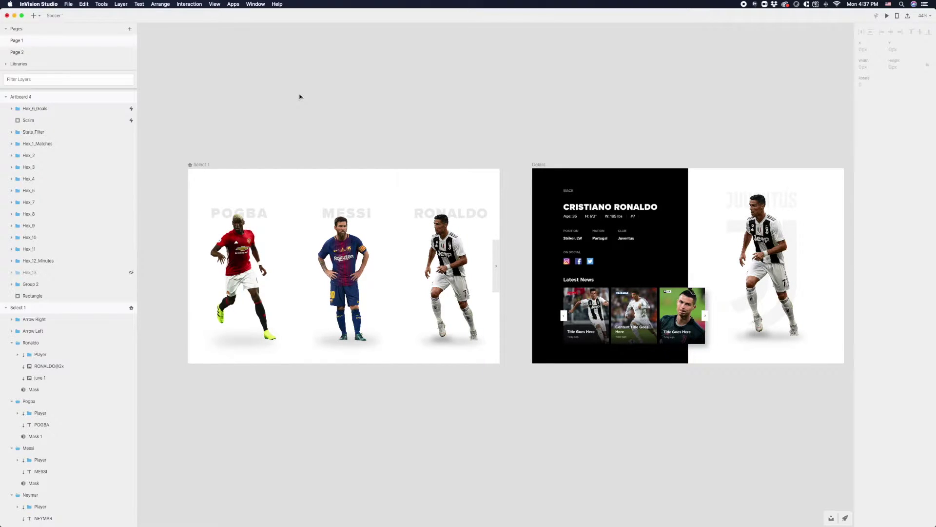
scroll(299, 96, "down", 1)
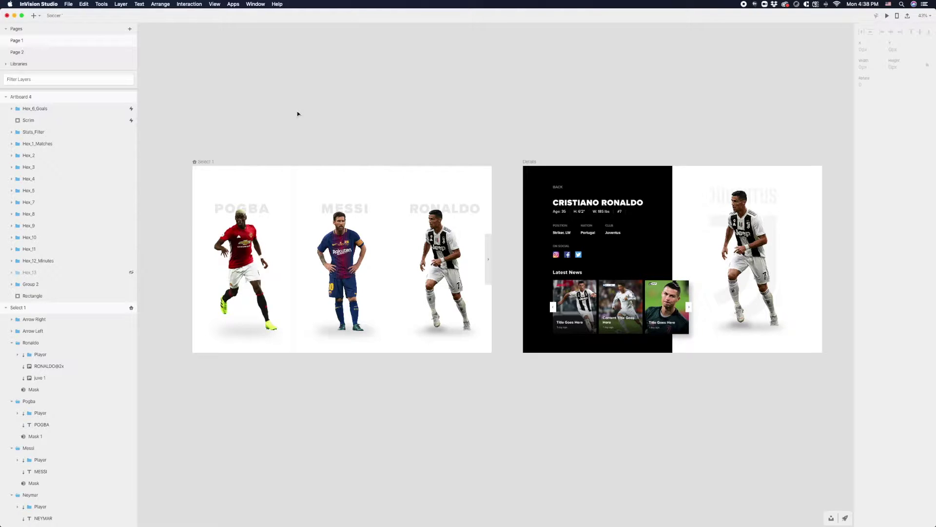
scroll(274, 117, "up", 2)
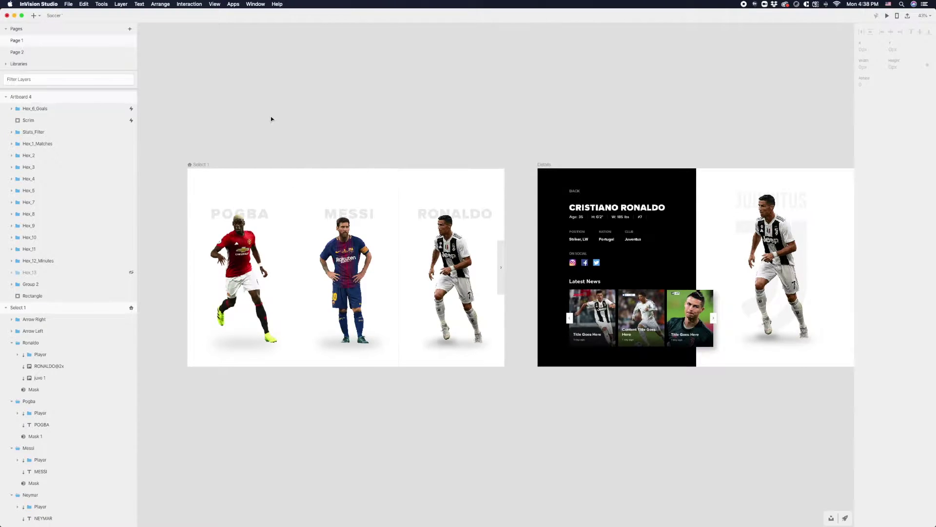
scroll(271, 118, "up", 2)
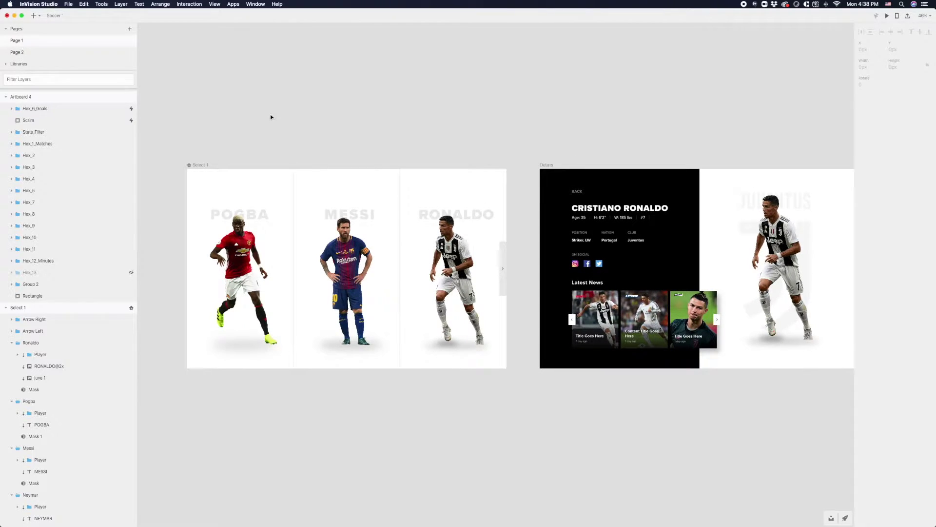
scroll(271, 117, "down", 3)
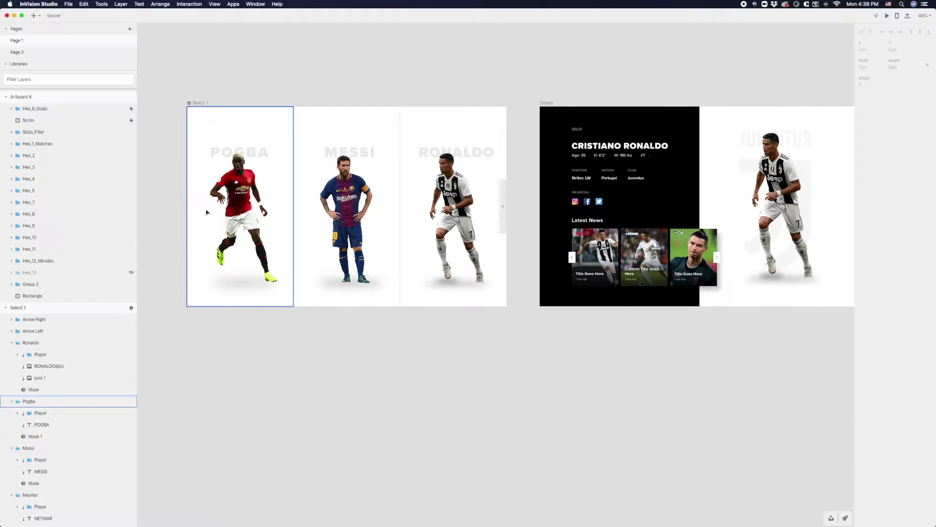
scroll(285, 157, "up", 1)
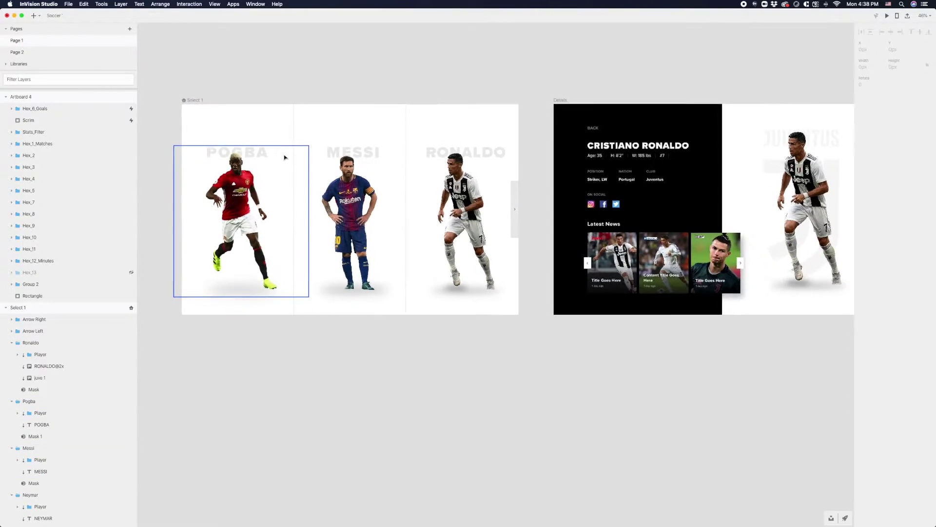
scroll(285, 157, "up", 2)
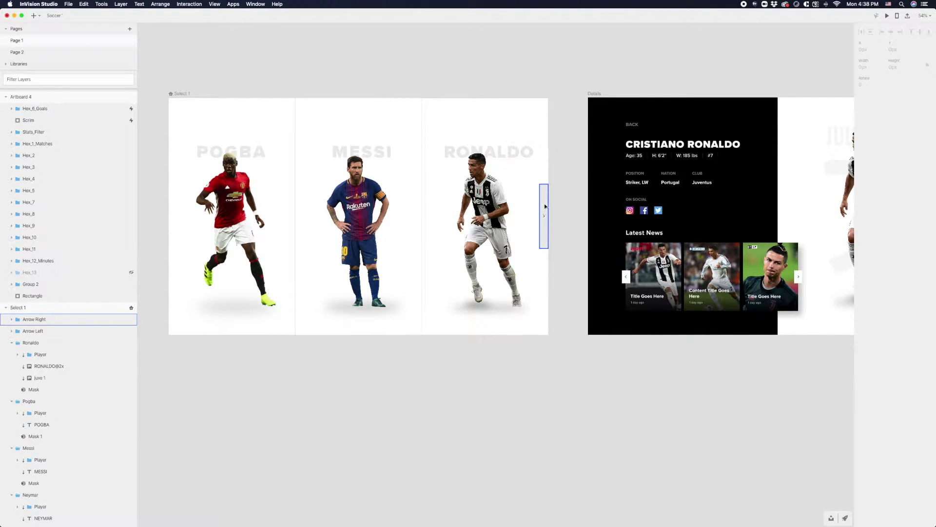
scroll(252, 181, "right", 1)
scroll(251, 181, "right", 5)
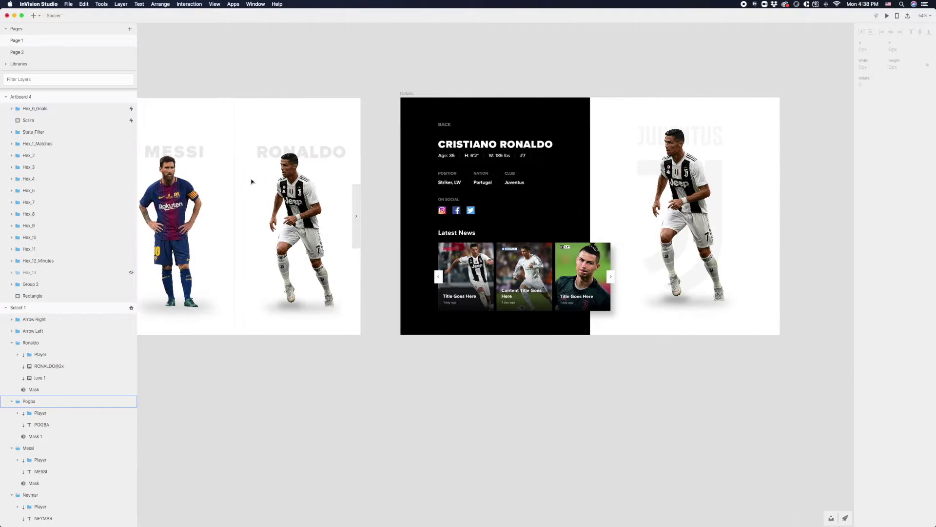
scroll(251, 181, "left", 6)
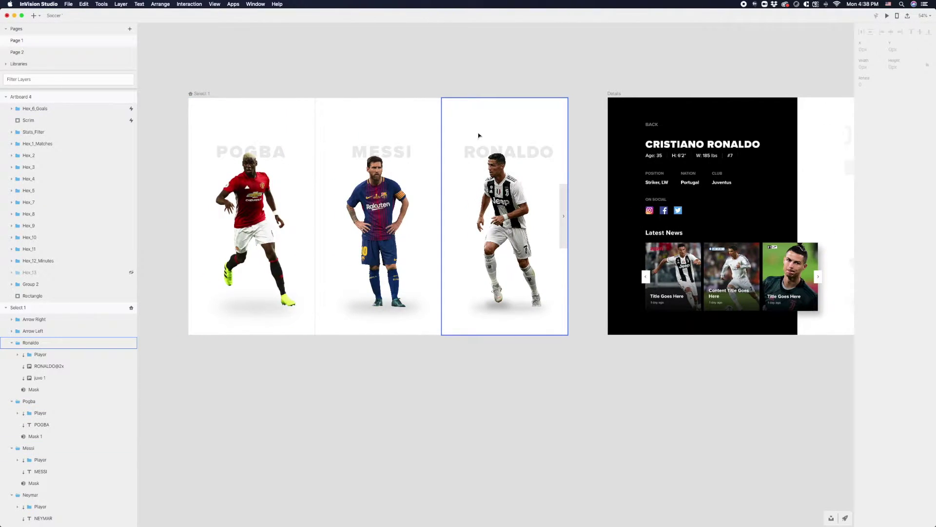
scroll(535, 209, "right", 4)
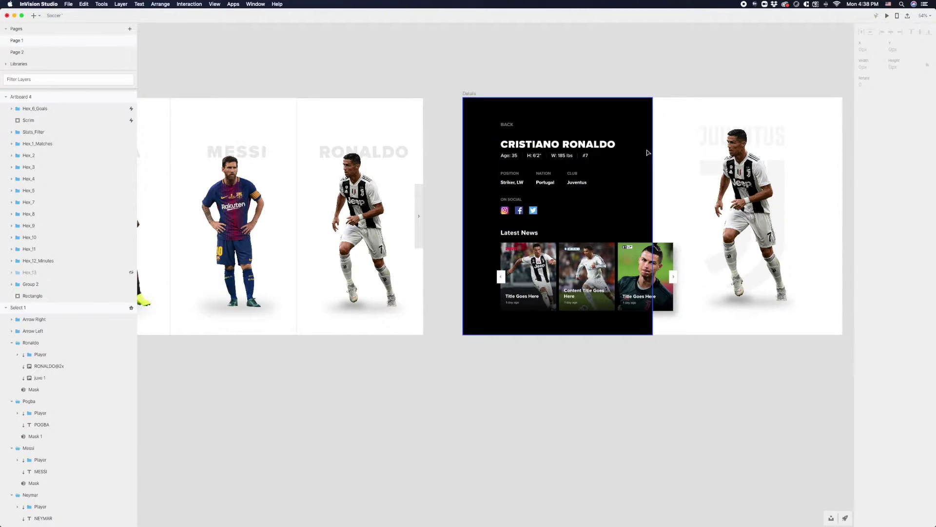
scroll(542, 147, "right", 2)
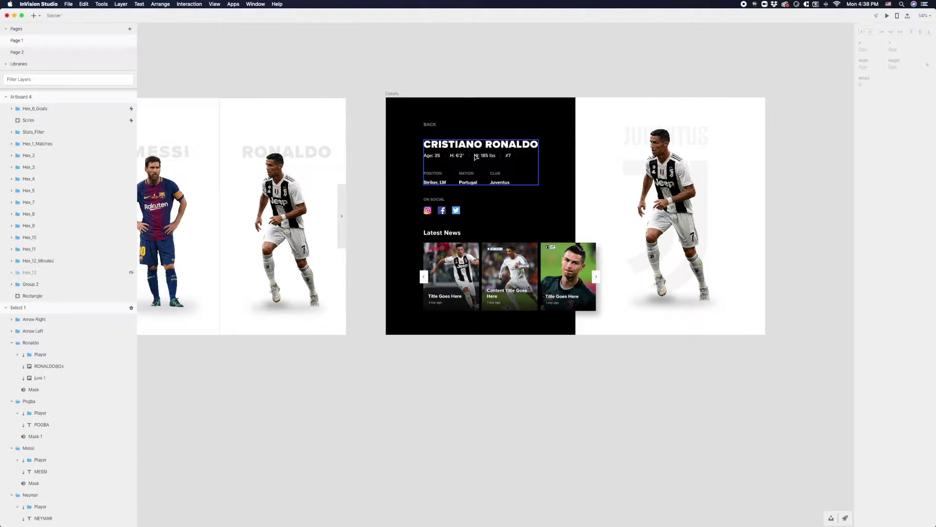
scroll(476, 155, "right", 10)
scroll(475, 157, "right", 6)
scroll(483, 195, "left", 10)
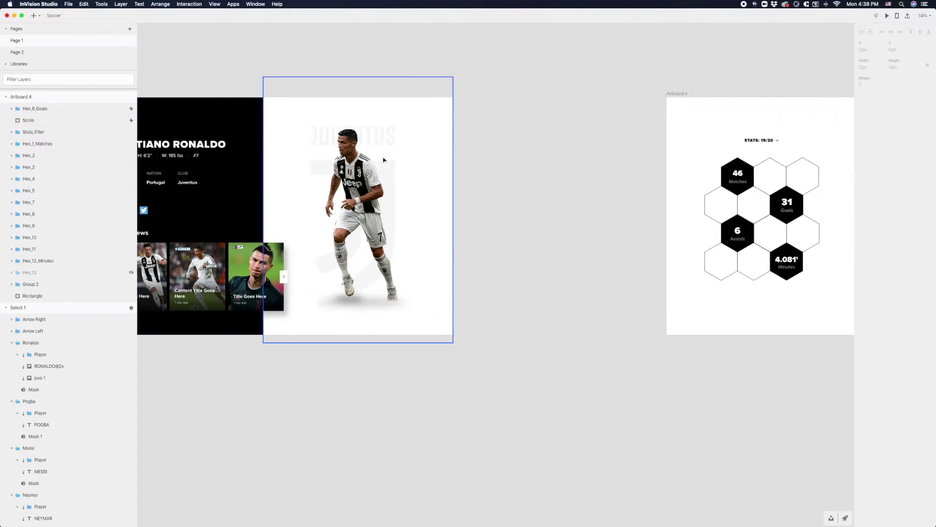
scroll(482, 196, "right", 10)
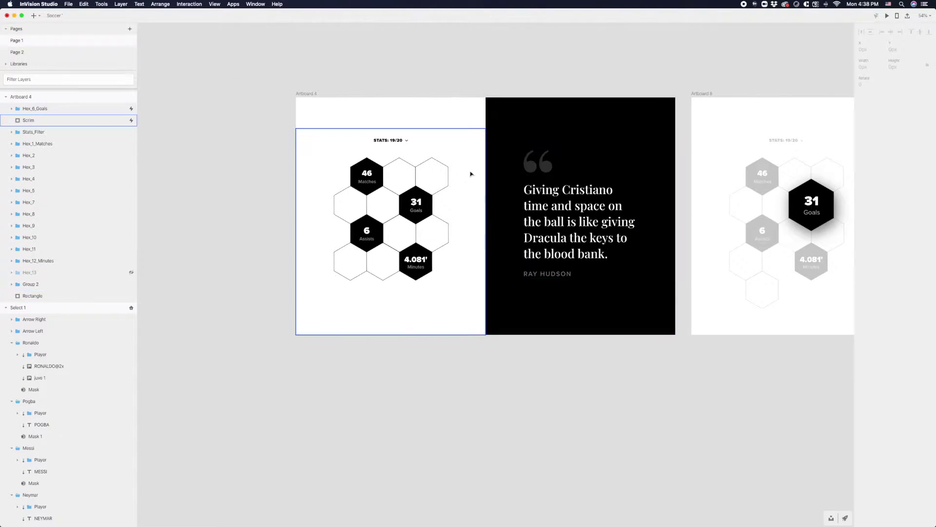
scroll(454, 174, "right", 12)
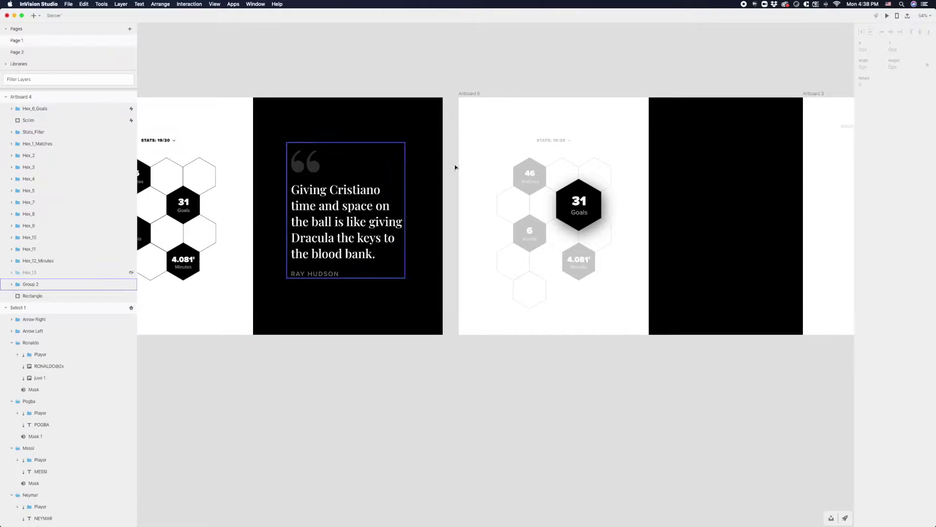
scroll(527, 172, "right", 9)
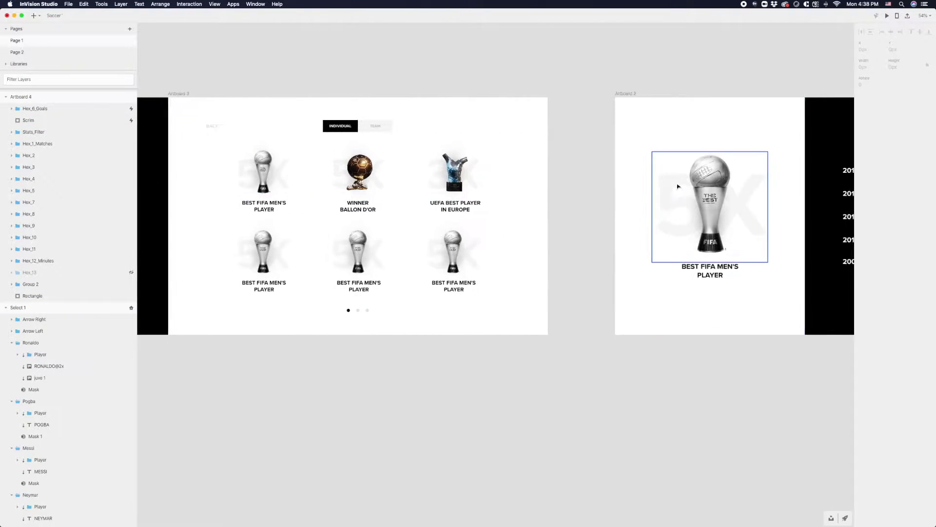
scroll(553, 167, "left", 20)
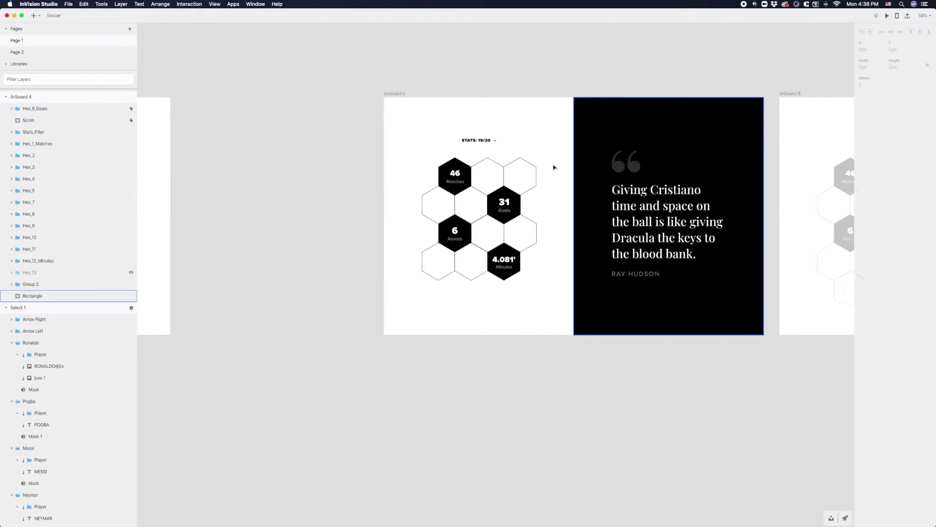
scroll(554, 168, "left", 9)
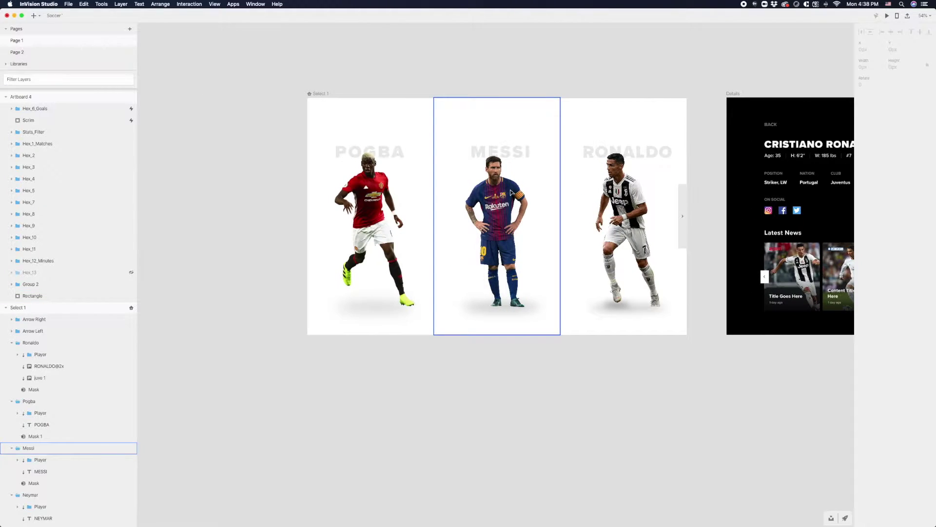
Move the Select 1 artboard away from Details to about X -7420 px and duplicate it into the gap between them.
scroll(533, 149, "down", 3)
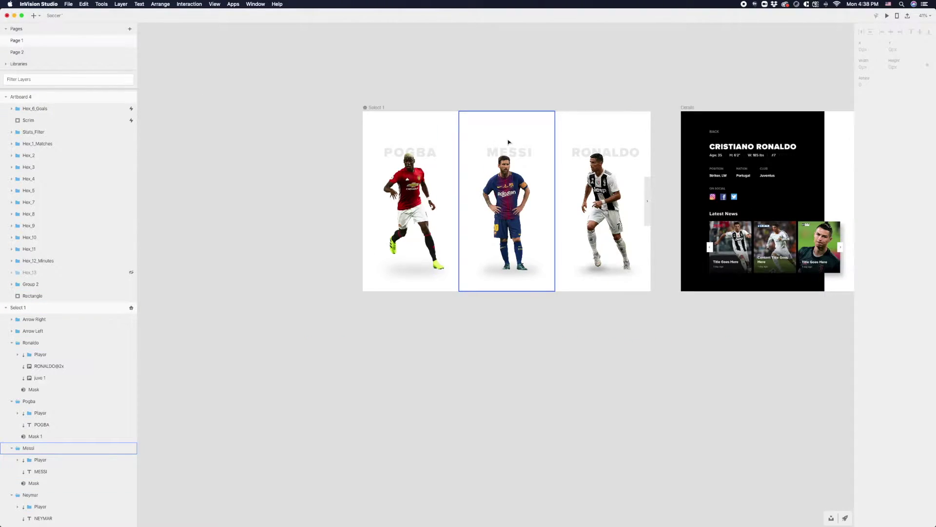
scroll(512, 165, "right", 2)
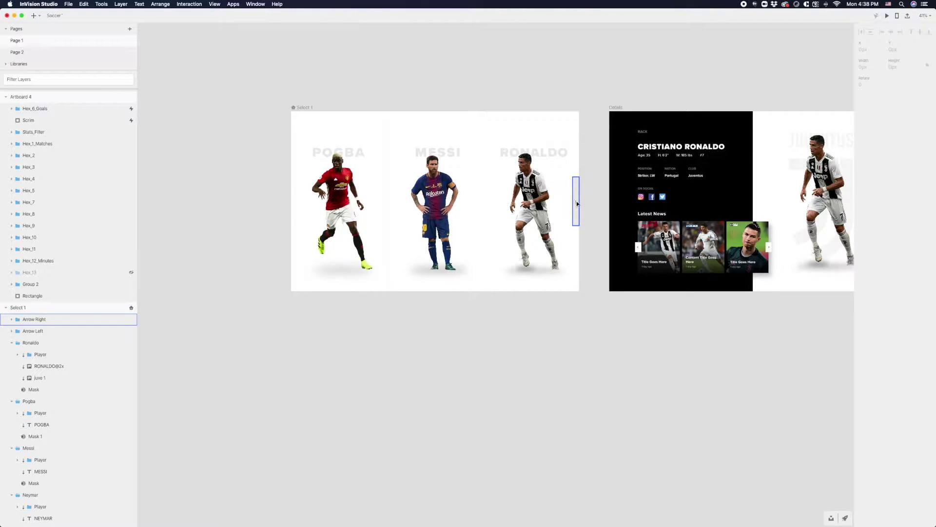
scroll(481, 142, "down", 2)
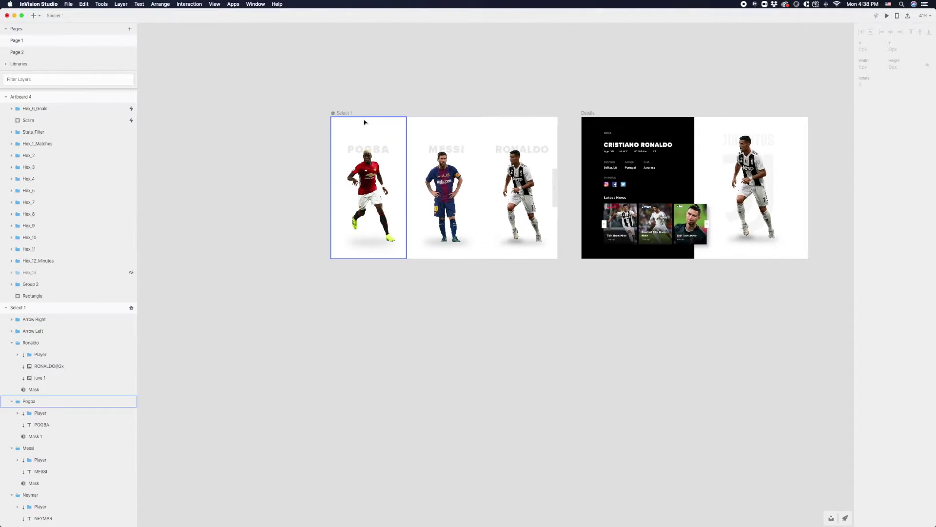
left_click_drag(350, 114, 113, 111)
scroll(214, 100, "left", 3)
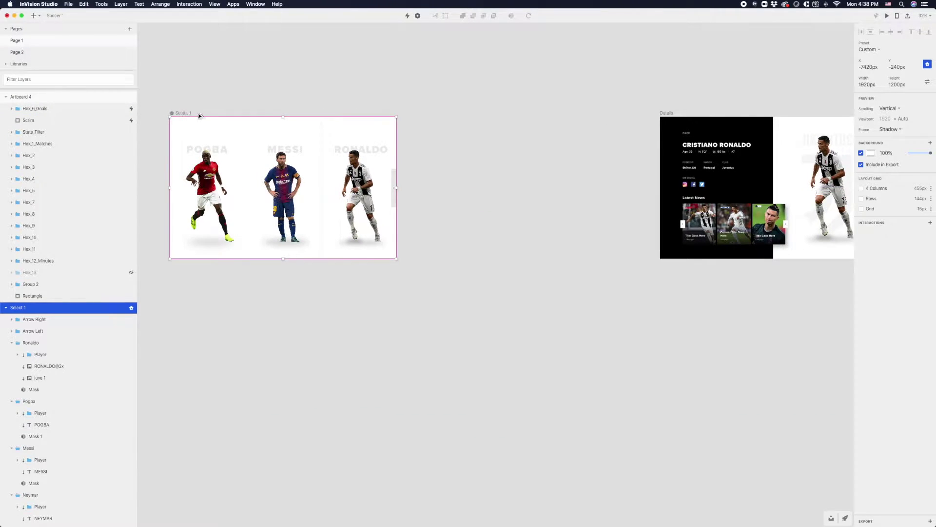
left_click_drag(182, 113, 422, 113)
left_click(426, 91)
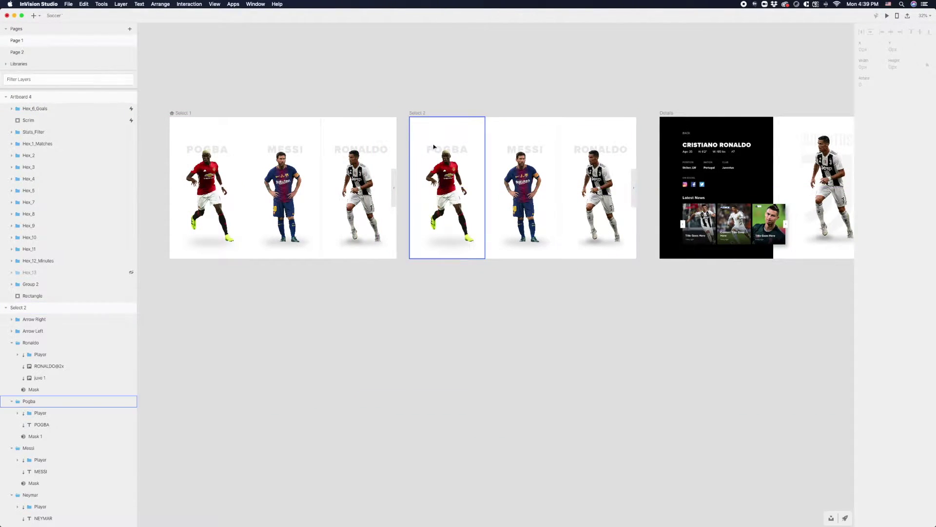
Shift the Pogba, Messi, Ronaldo and Neymar groups on Select 2 one column left so Messi, Ronaldo and Neymar fill the artboard.
left_click(433, 148)
left_click(510, 153, "shift")
left_click(574, 150, "shift")
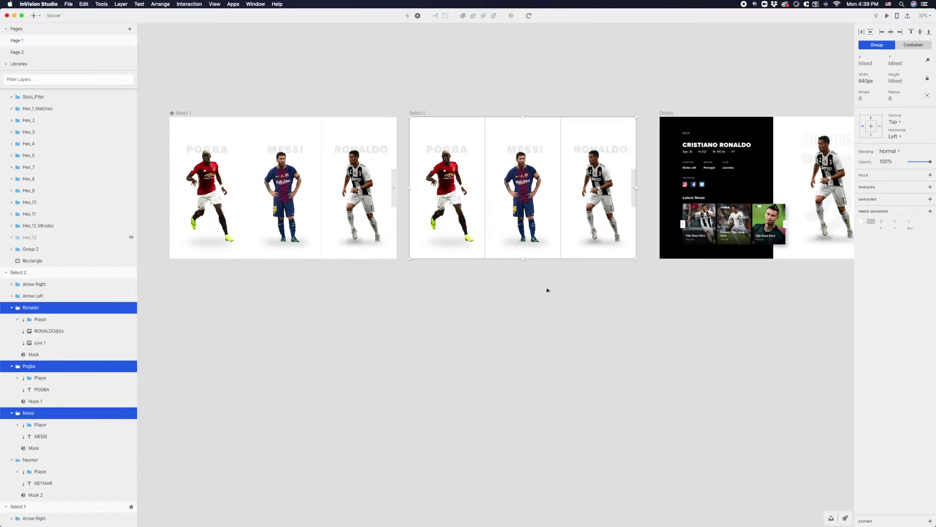
left_click(31, 460, "shift")
scroll(453, 139, "up", 3)
left_click_drag(453, 141, 322, 141)
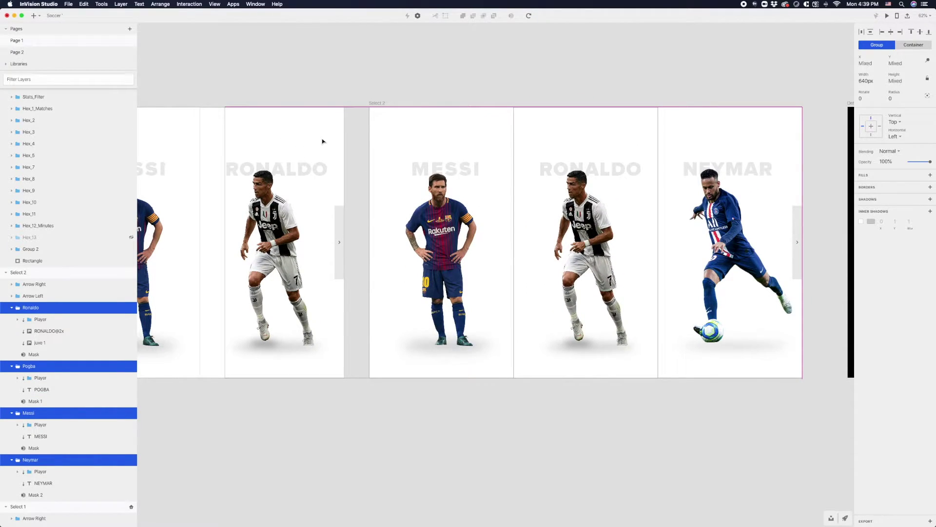
left_click(489, 75)
Set the opacity of the Arrow Left group on Select 2 to 100%.
left_click(375, 239)
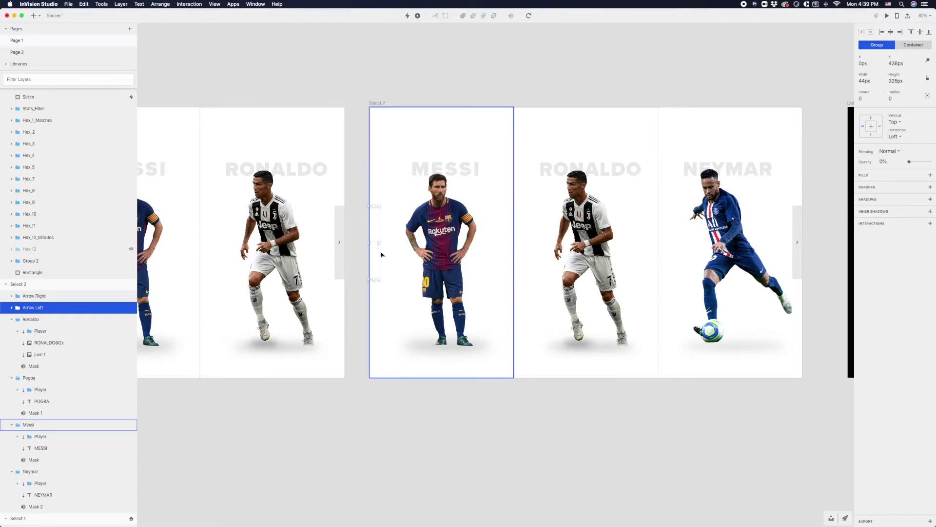
left_click_drag(909, 161, 931, 161)
scroll(529, 68, "down", 2)
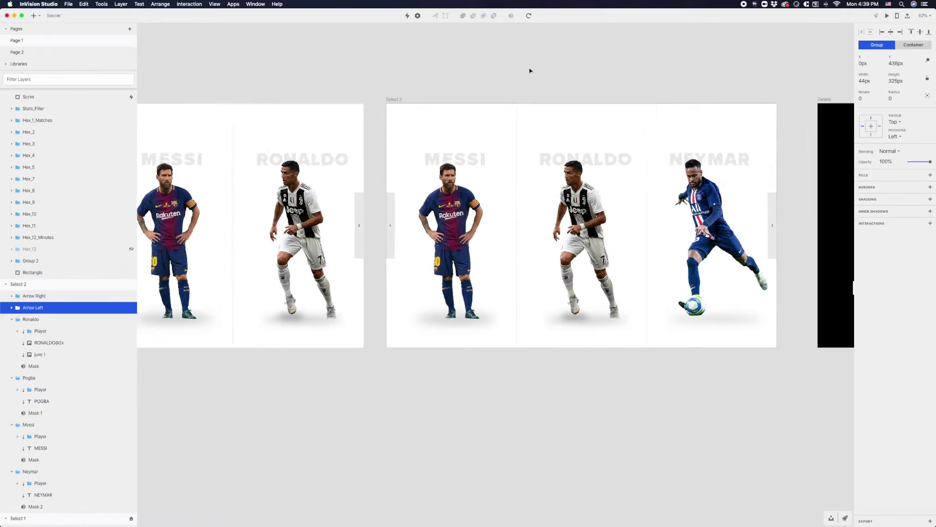
Compare the player positions and arrows on the Select 1 and Select 2 artboards.
scroll(424, 106, "left", 3)
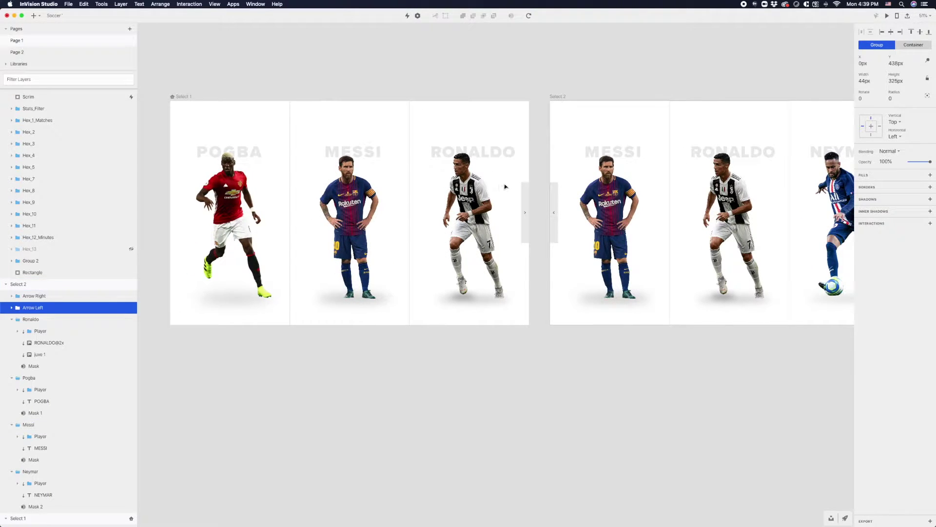
scroll(530, 101, "right", 3)
scroll(525, 98, "left", 1)
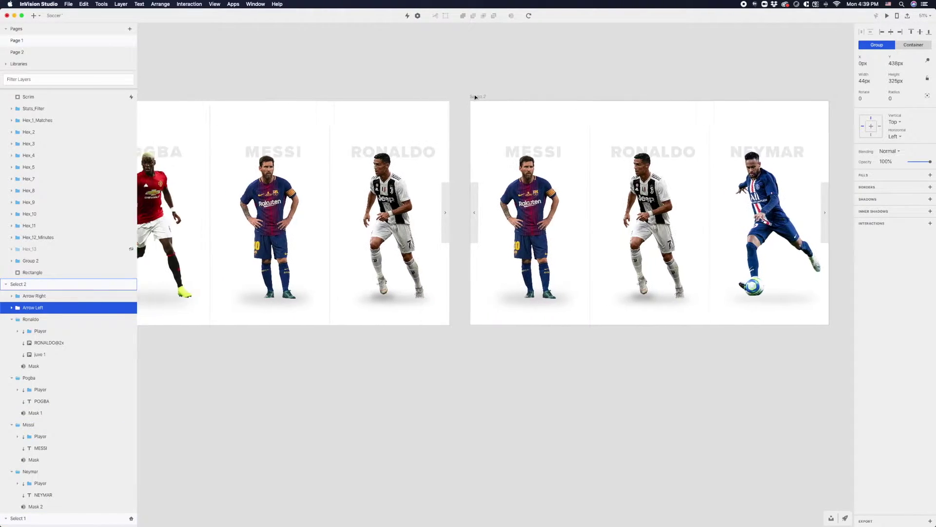
scroll(470, 97, "down", 2)
scroll(469, 95, "down", 2)
left_click(192, 97)
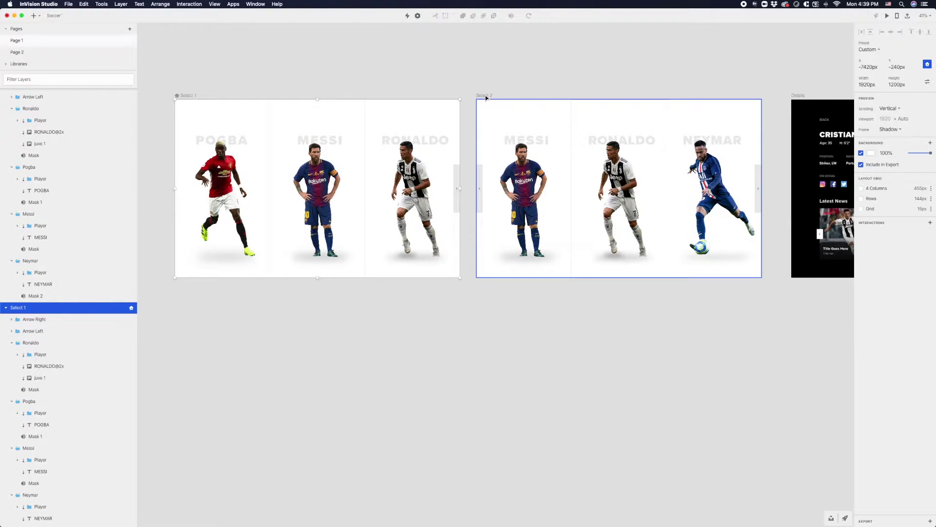
left_click(463, 64)
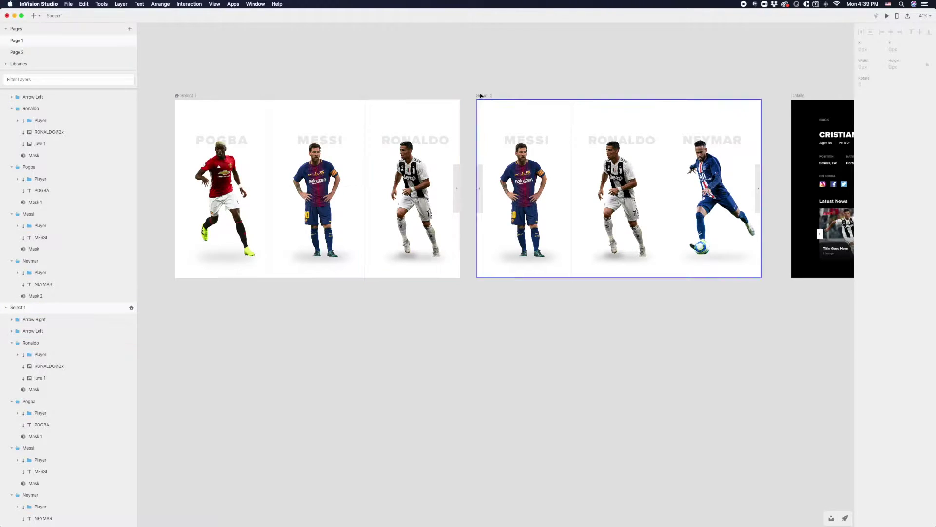
Link Arrow Right on Select 1 to Select 2 with a Click trigger and a 0.5 s Motion transition, and open its timeline.
scroll(448, 203, "up", 1)
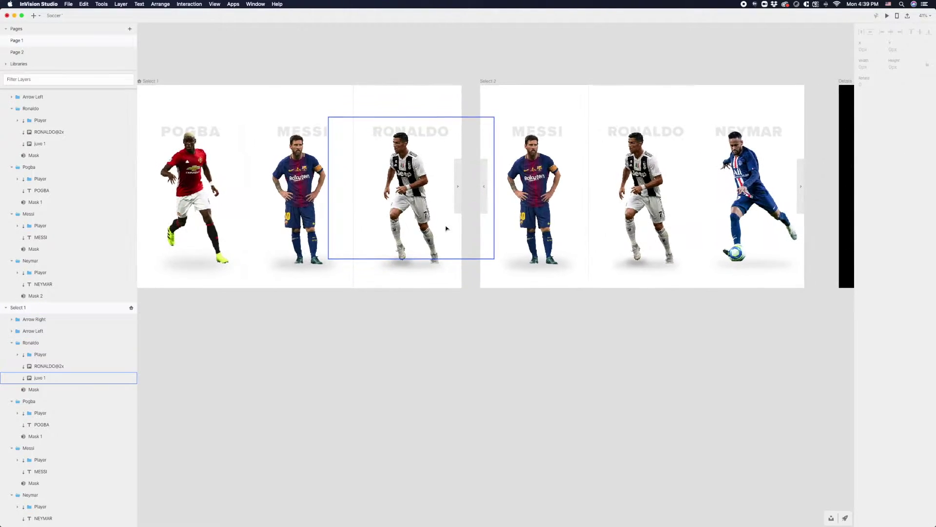
left_click(459, 194)
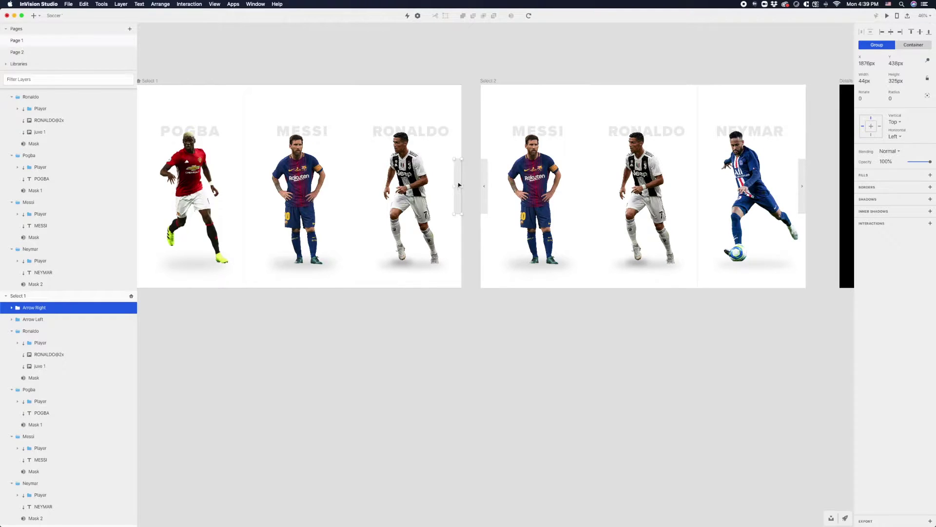
key("c")
left_click_drag(459, 196, 512, 136)
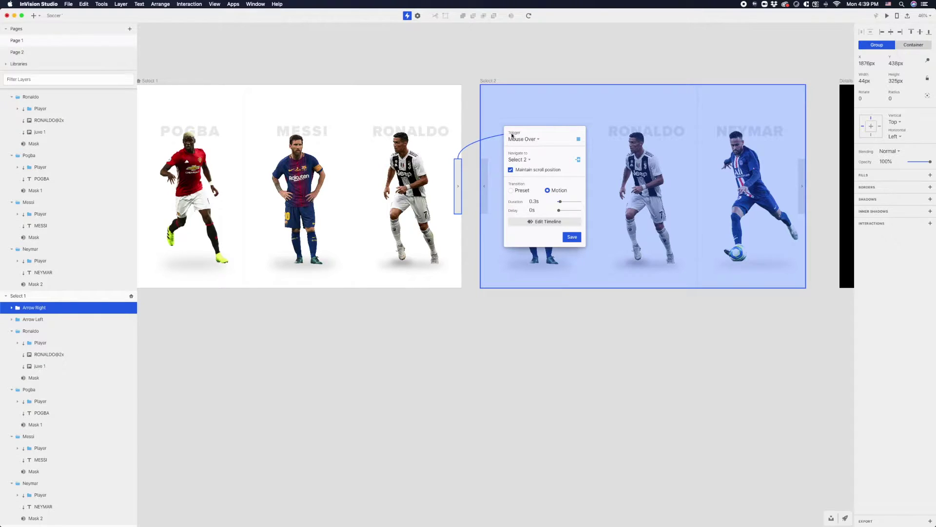
left_click(520, 141)
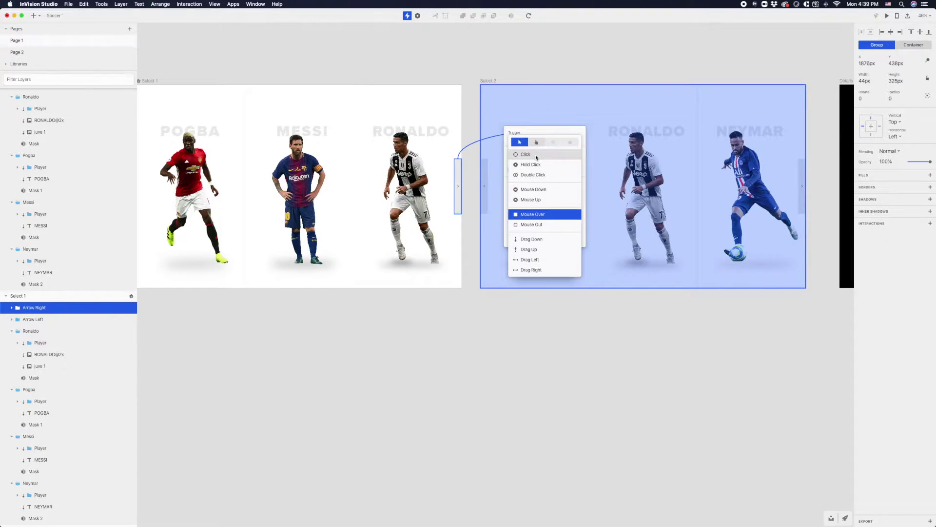
left_click(525, 154)
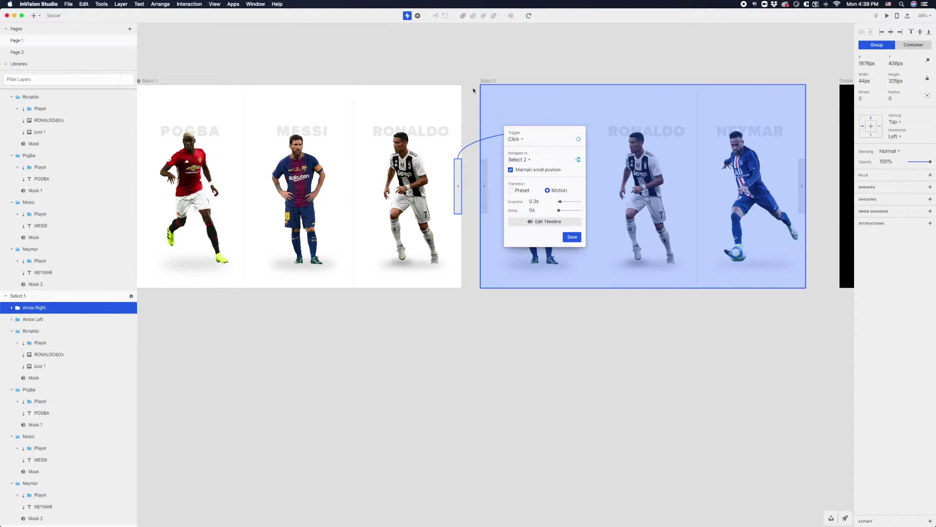
left_click_drag(559, 202, 561, 202)
left_click(560, 222)
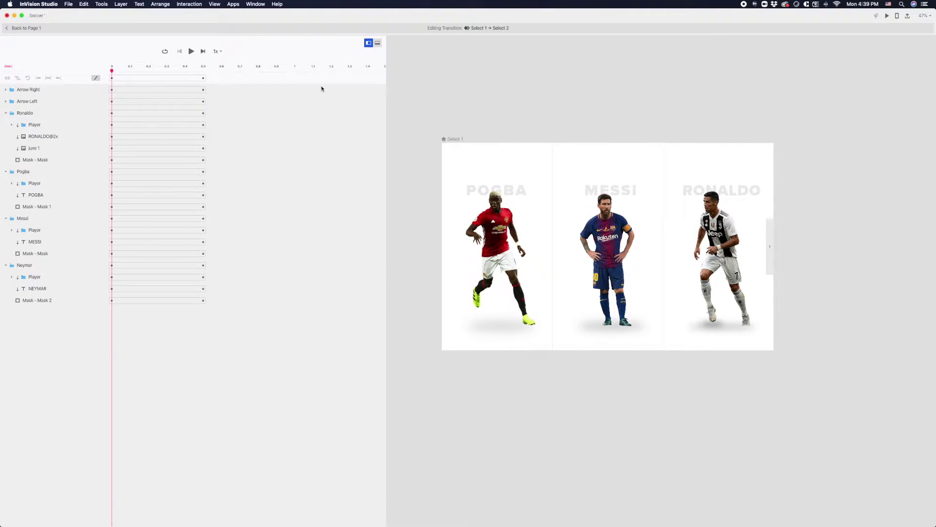
Play the Select 1 to Select 2 transition repeatedly, focusing on Messi's Player group, and rewind the timeline to 0.
left_click(191, 51)
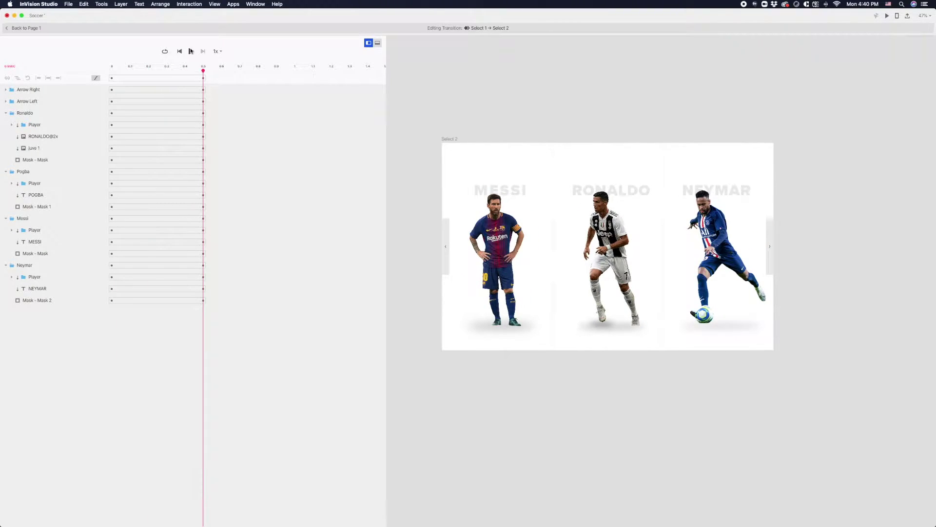
left_click(191, 51)
key("space")
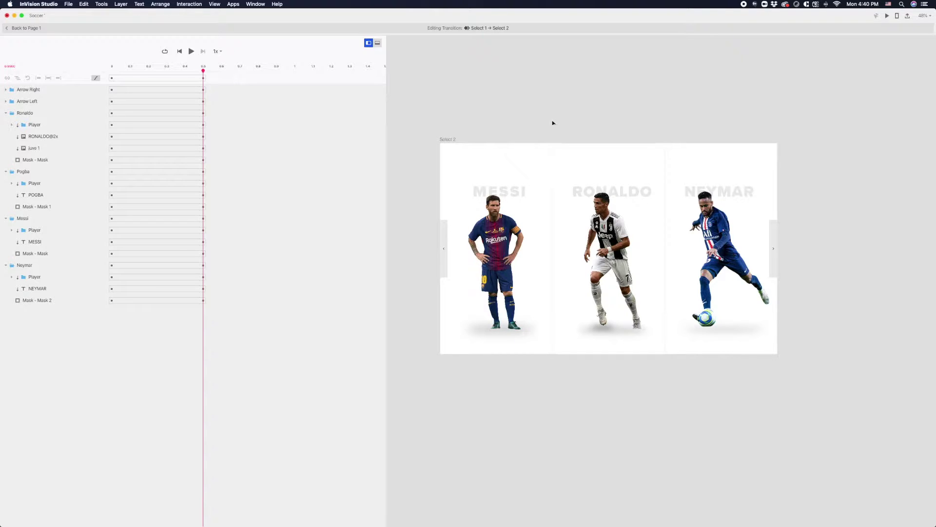
scroll(556, 139, "down", 1)
scroll(510, 136, "up", 3)
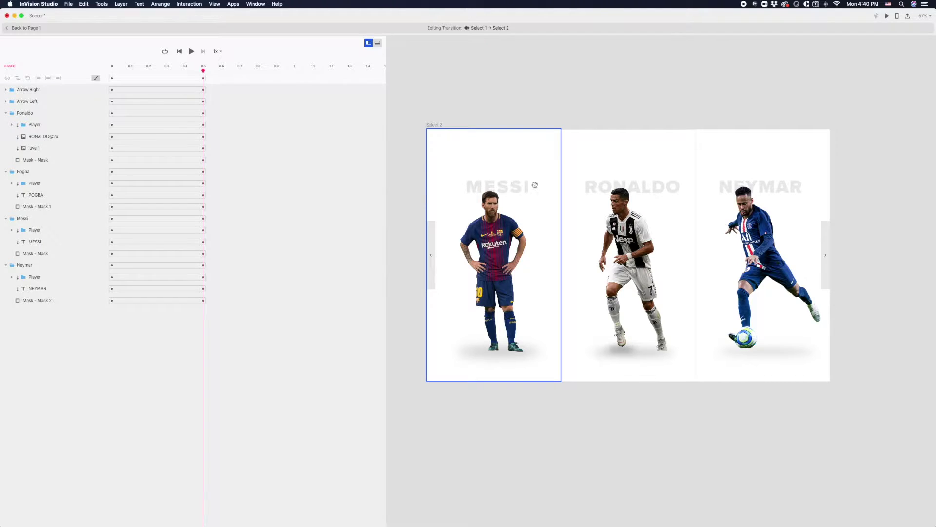
key("space")
left_click(494, 223)
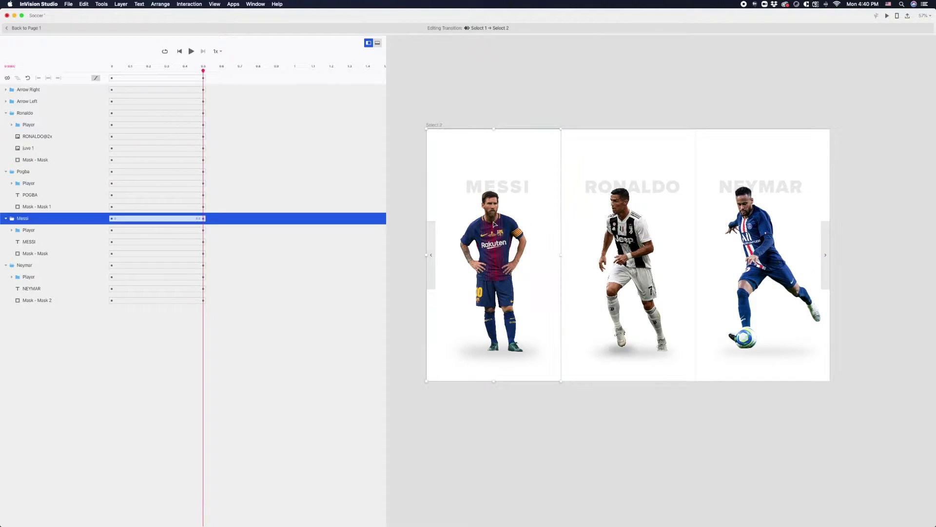
left_click(494, 224)
key("space")
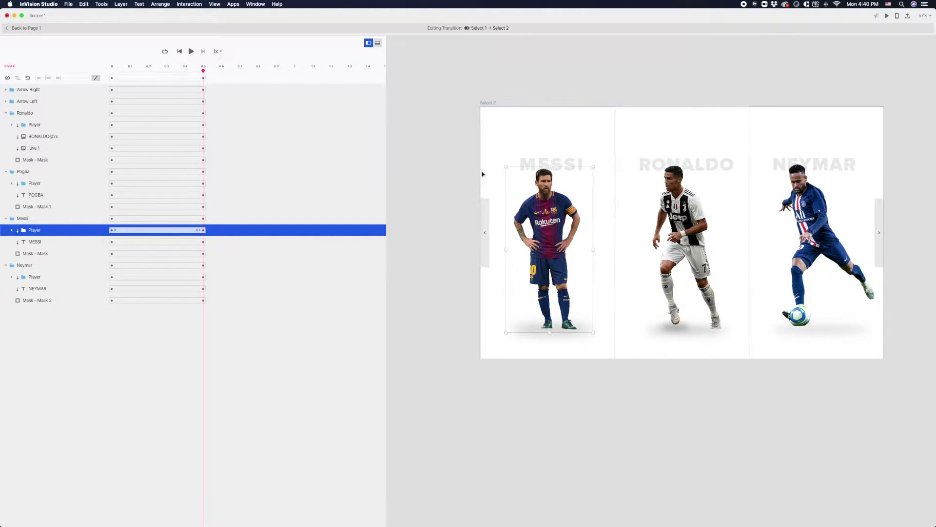
left_click_drag(161, 74, 74, 88)
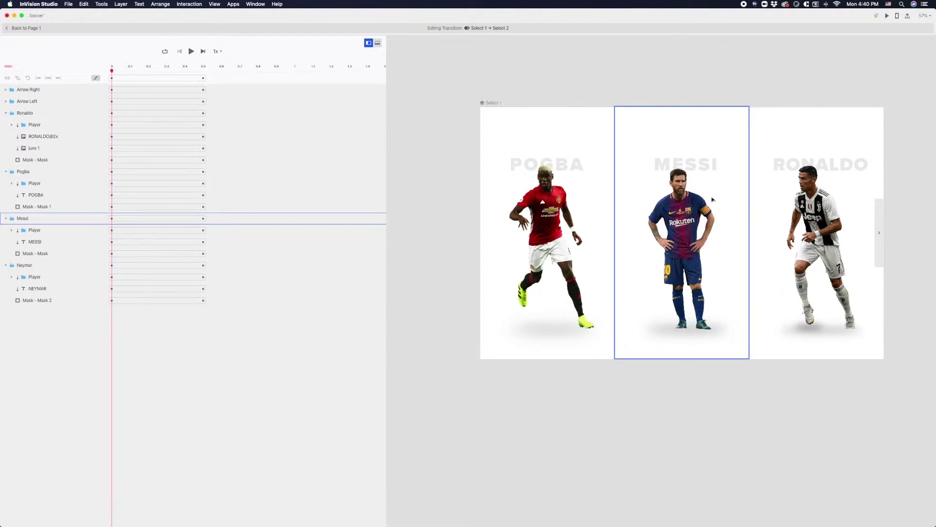
Try to delay the animation of Messi's Player group by about 0.13 s, and undo the shift.
left_click(153, 229)
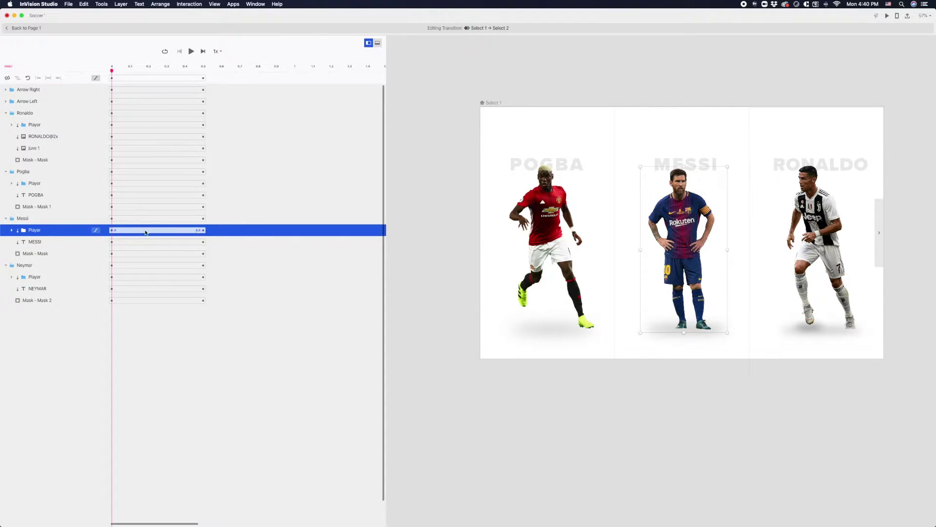
left_click_drag(145, 230, 170, 233)
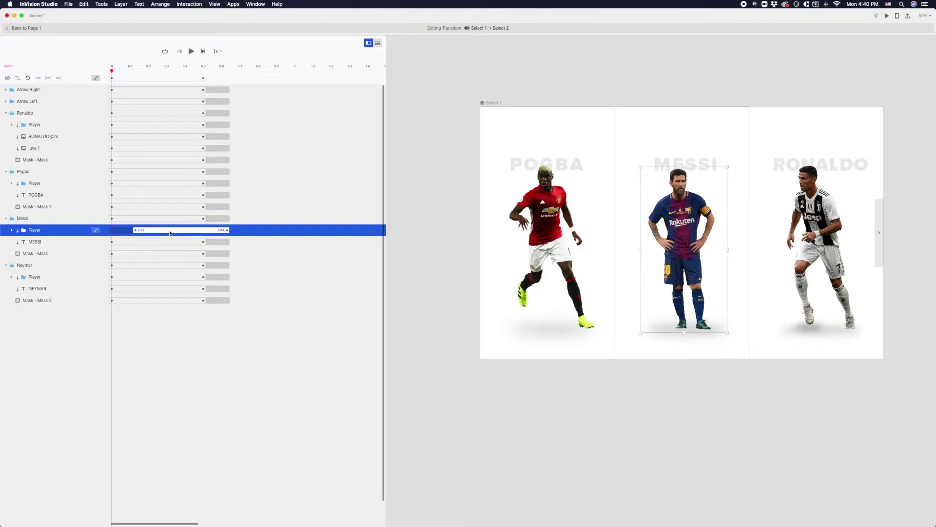
key("super+z")
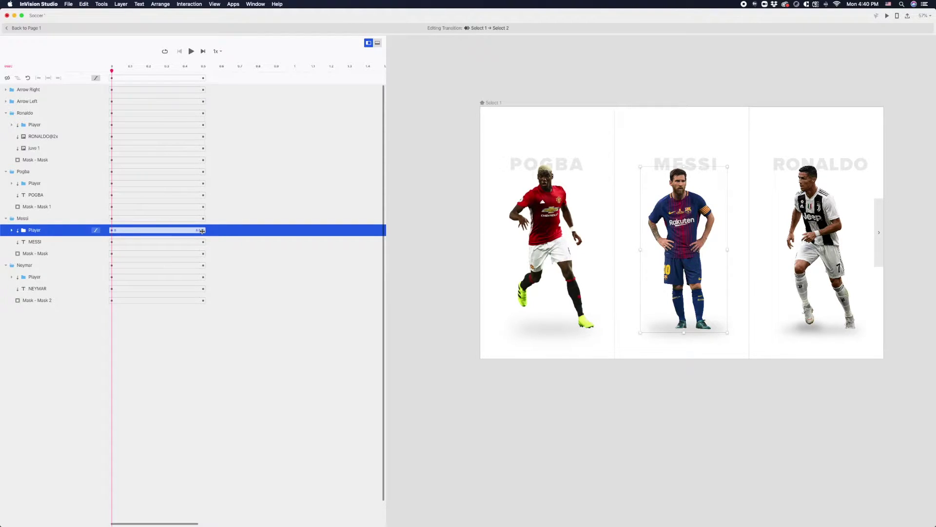
Extend the end of Messi's Player animation to about 0.53 s and the MESSI title's to about 0.55 s.
left_click_drag(202, 231, 208, 230)
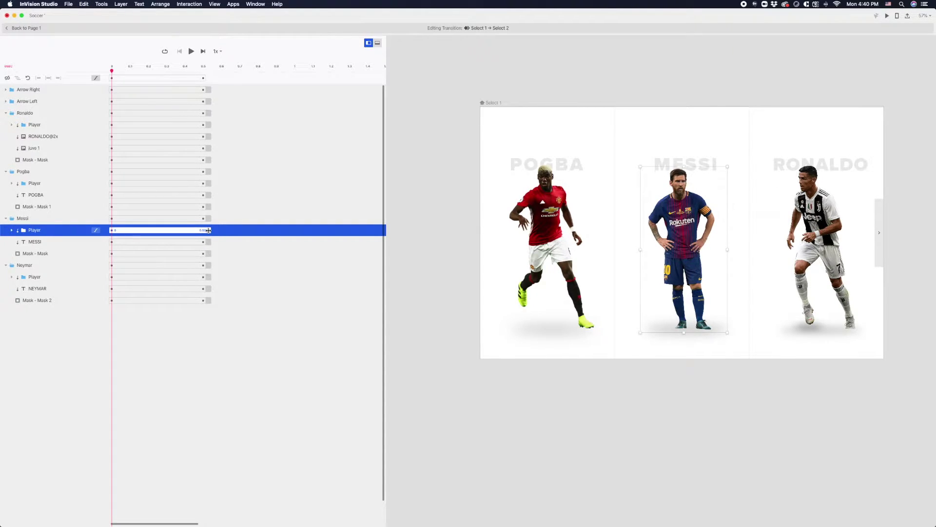
key("space")
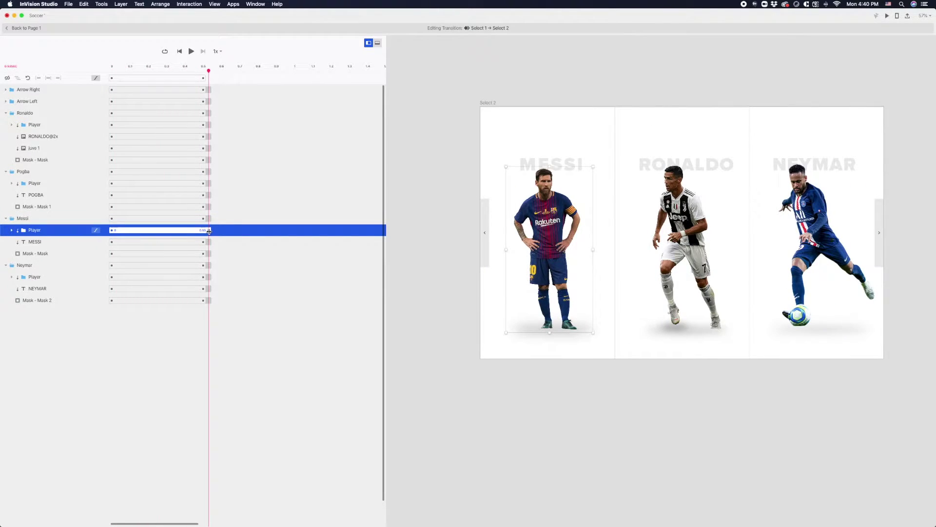
left_click_drag(209, 232, 207, 231)
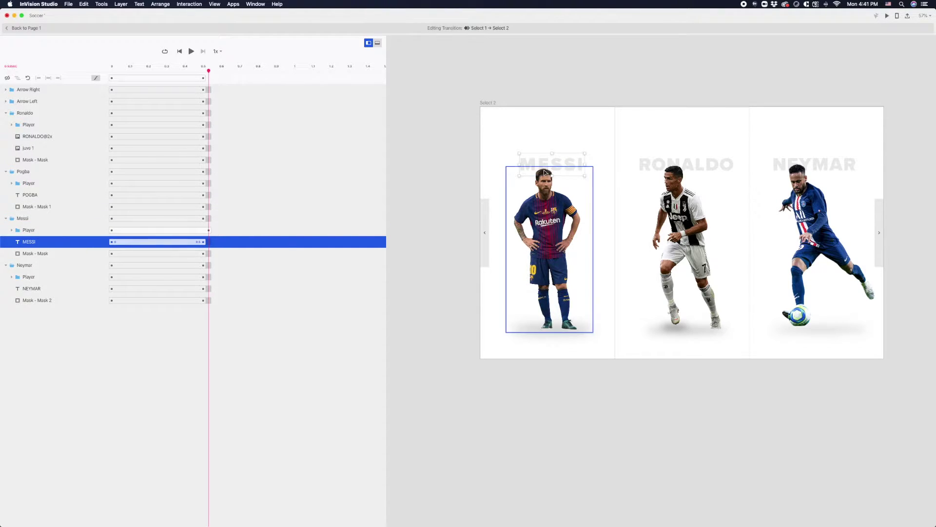
left_click(207, 241)
left_click_drag(204, 241, 213, 242)
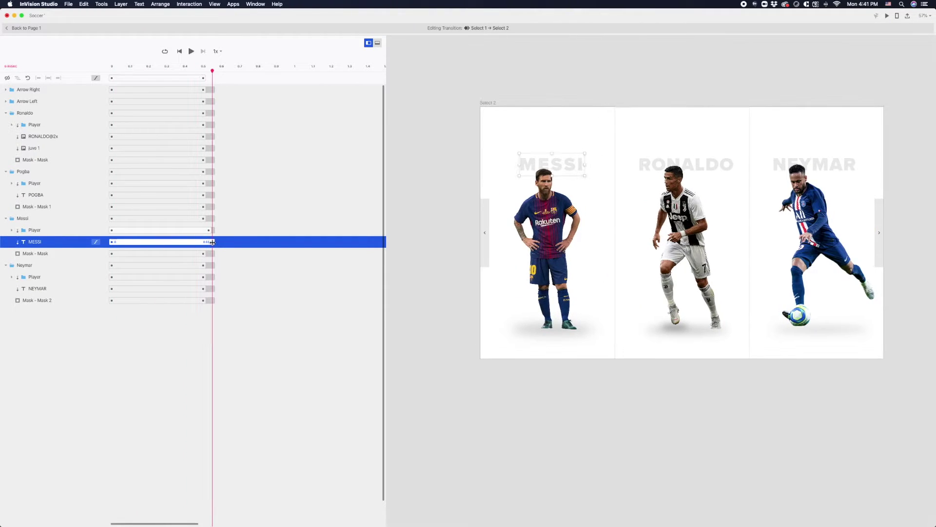
Extend the end of Ronaldo's Player animation to about 0.54 s and the RONALDO@2x title's to about 0.56 s.
double_click(691, 218)
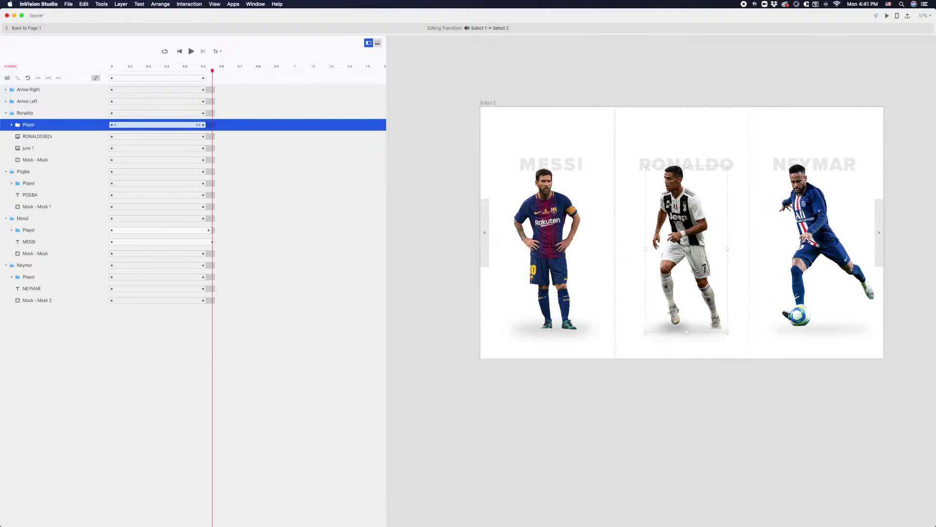
left_click_drag(204, 124, 214, 125)
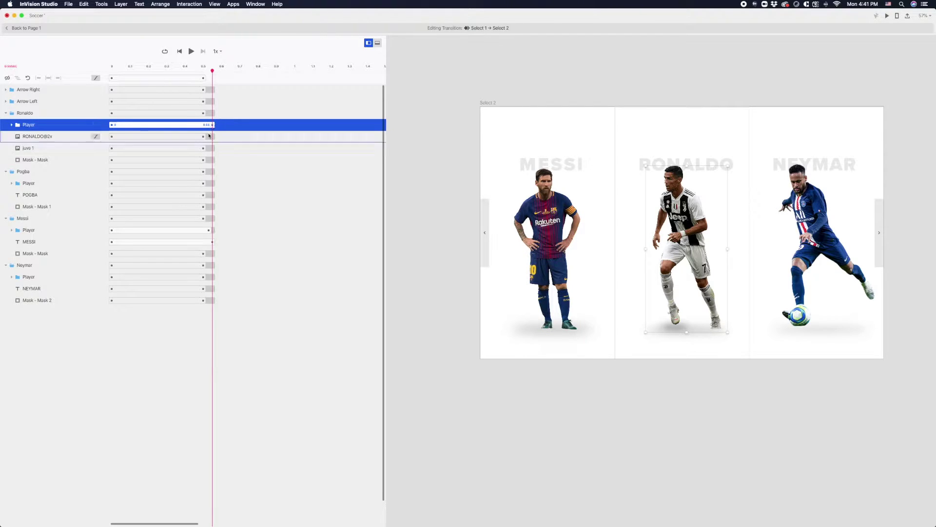
left_click_drag(203, 137, 215, 136)
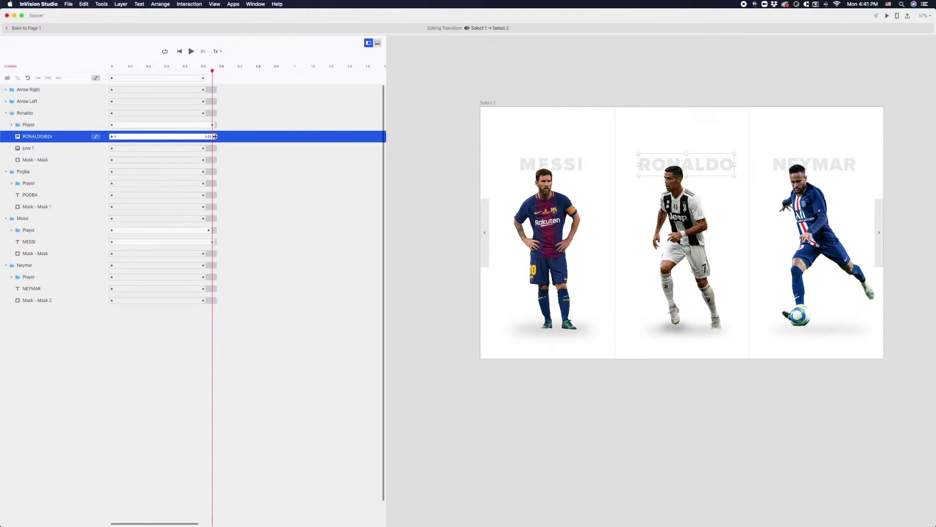
left_click(211, 125)
key("space")
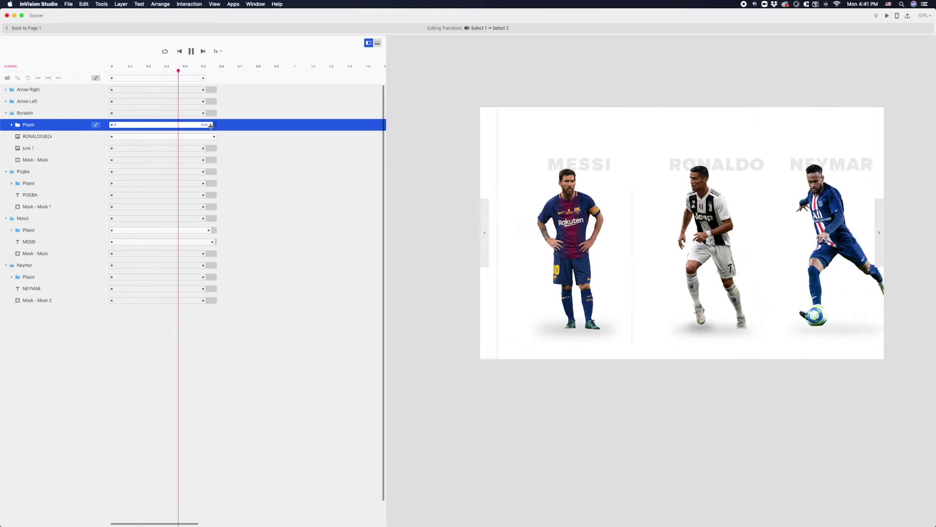
Extend the end of Neymar's Player animation to about 0.57 s and the NEYMAR title's to about 0.59 s.
left_click(796, 200)
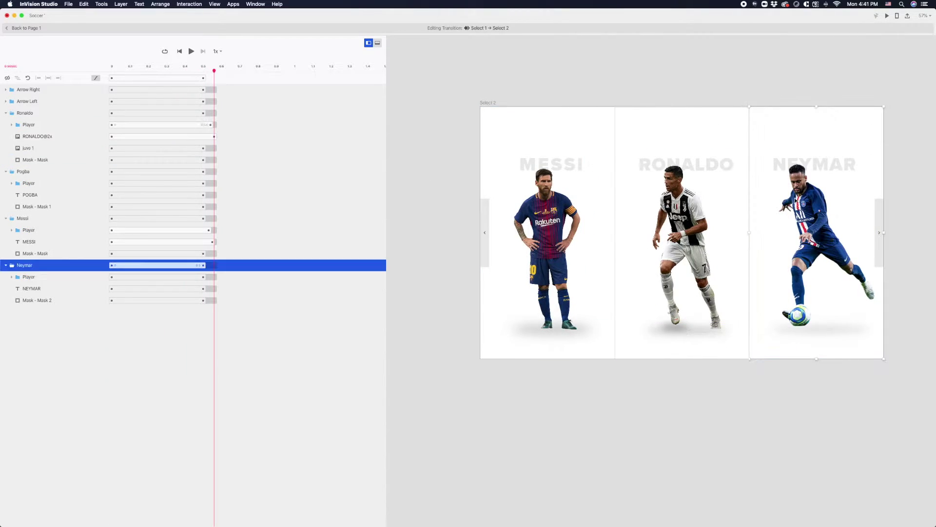
left_click(796, 200)
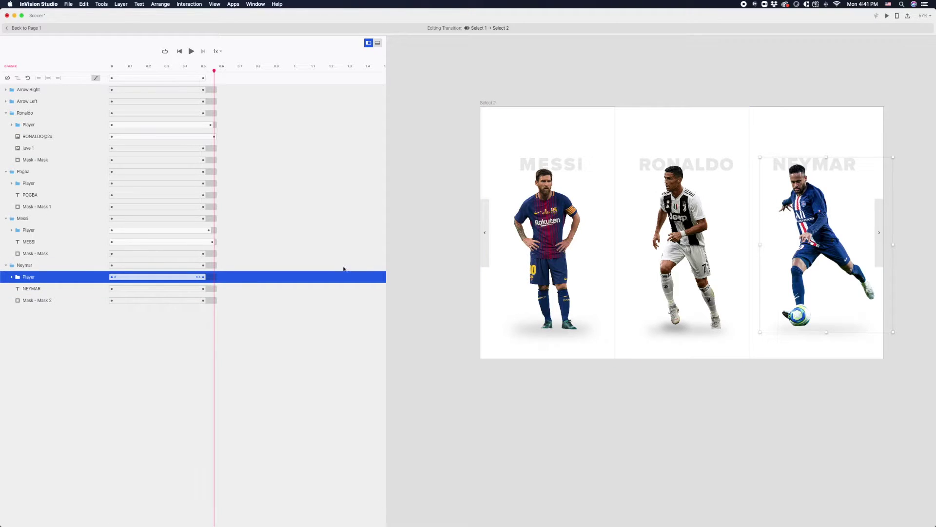
left_click_drag(205, 277, 213, 277)
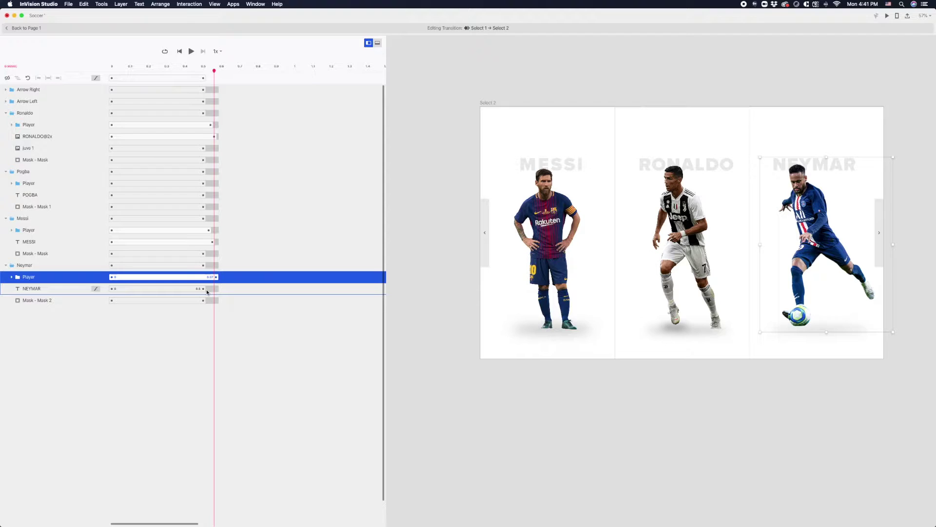
left_click_drag(207, 292, 221, 289)
Replay the transition several times to check the staggered motion of the players and their titles.
key("space")
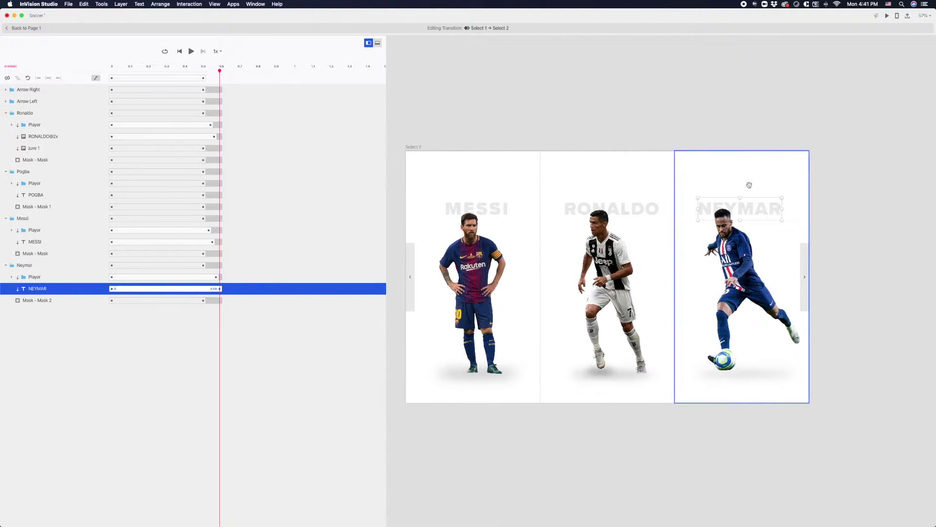
key("space")
key("space")
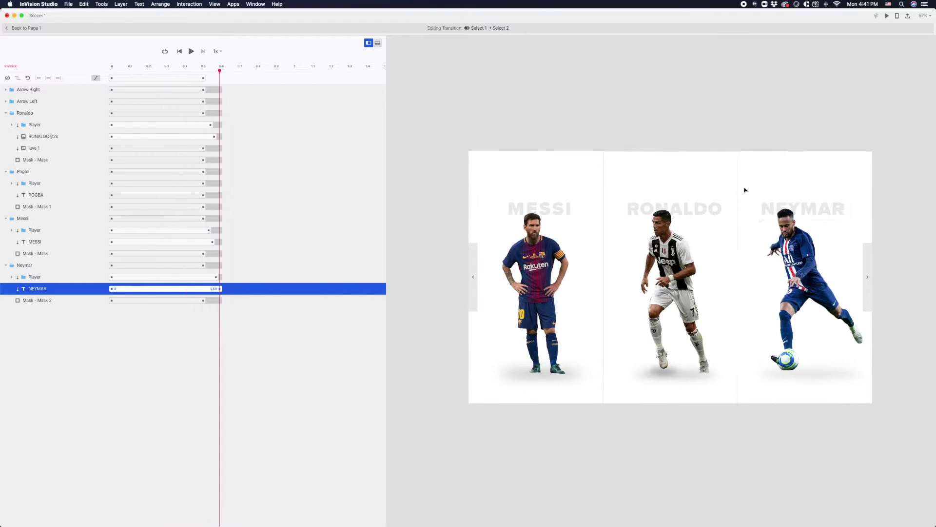
key("space")
key("space")
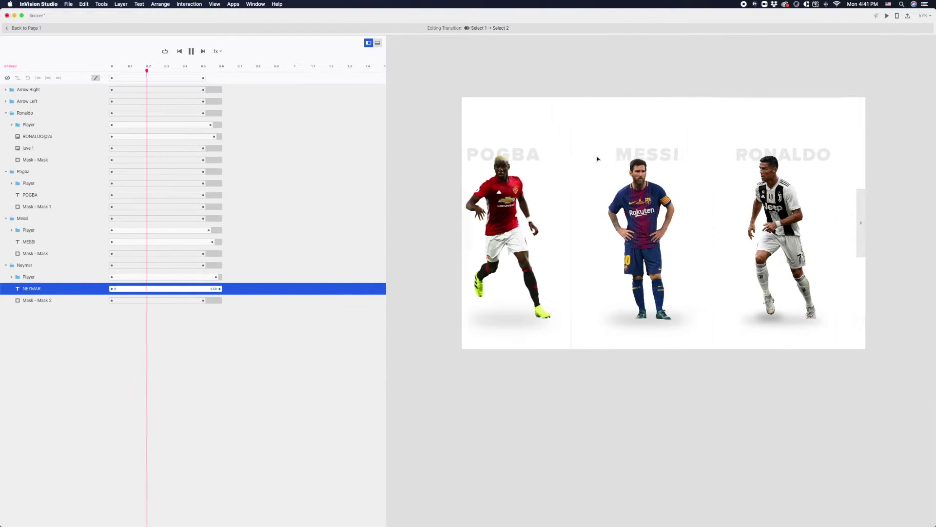
key("space")
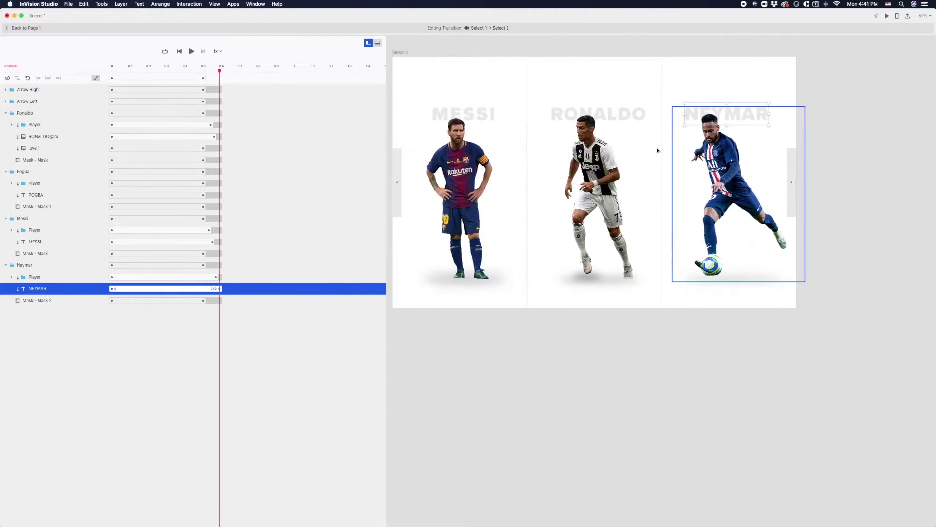
scroll(657, 150, "left", 5)
scroll(627, 171, "right", 2)
Inspect the MESSI title against Messi's Player group on Select 2 and replay the transition to compare their timing.
left_click(544, 124)
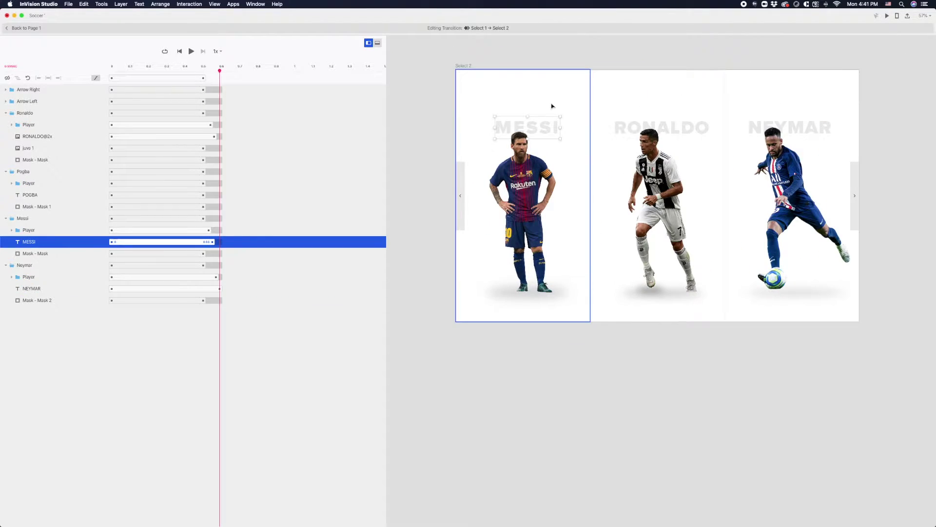
left_click(552, 106)
left_click(536, 129)
left_click(535, 61)
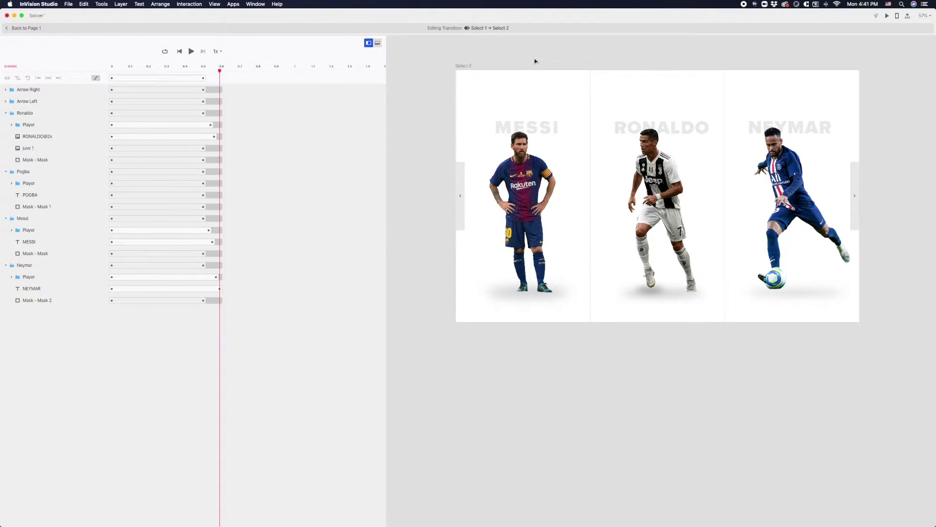
double_click(546, 126)
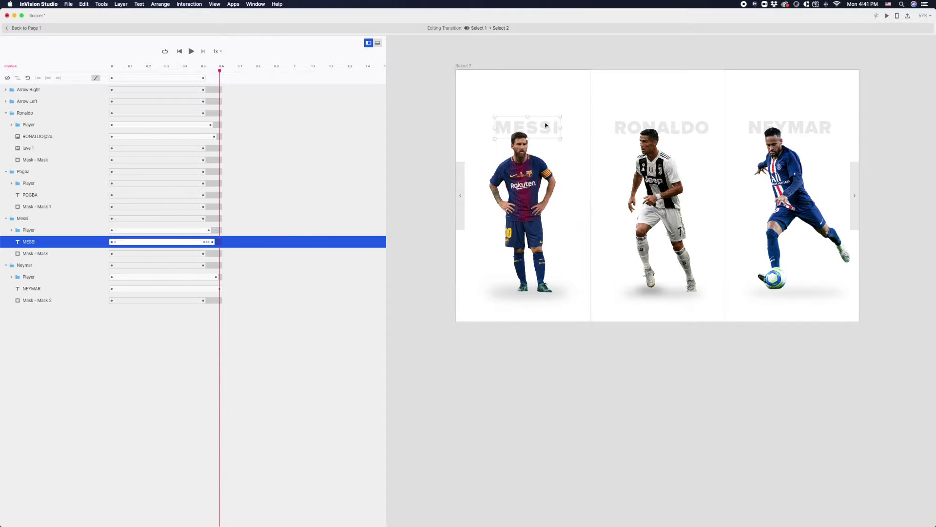
left_click(508, 184)
left_click(534, 128)
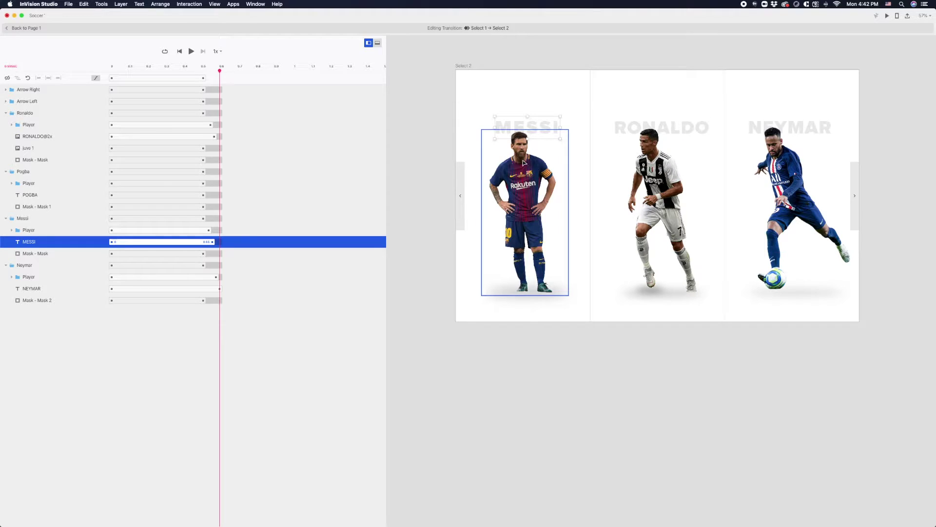
key("space")
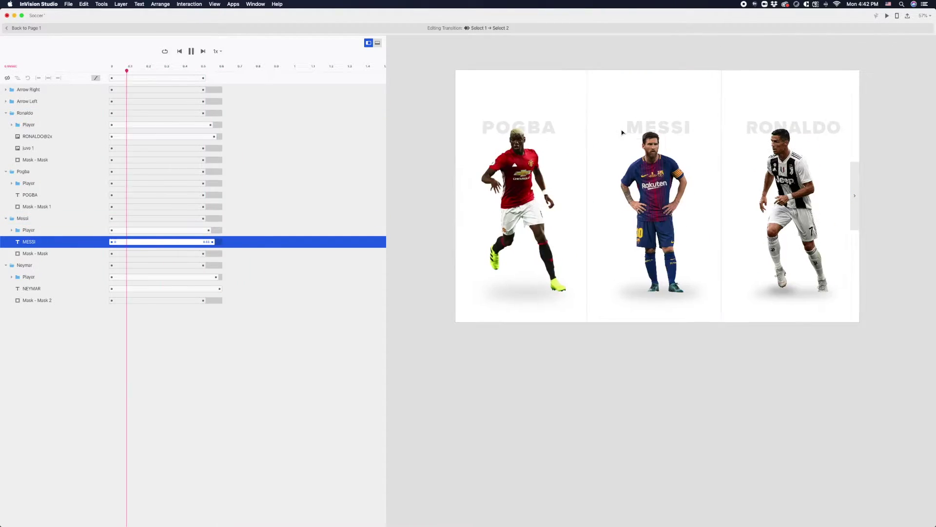
Replay the Select 1 to Select 2 transition several times to check the staggered motion of the players and titles.
key("space")
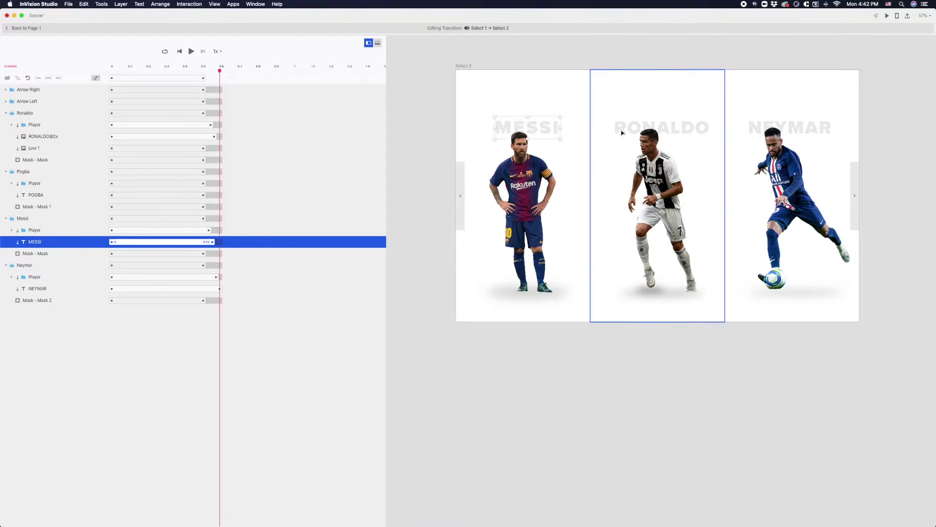
scroll(611, 129, "right", 1)
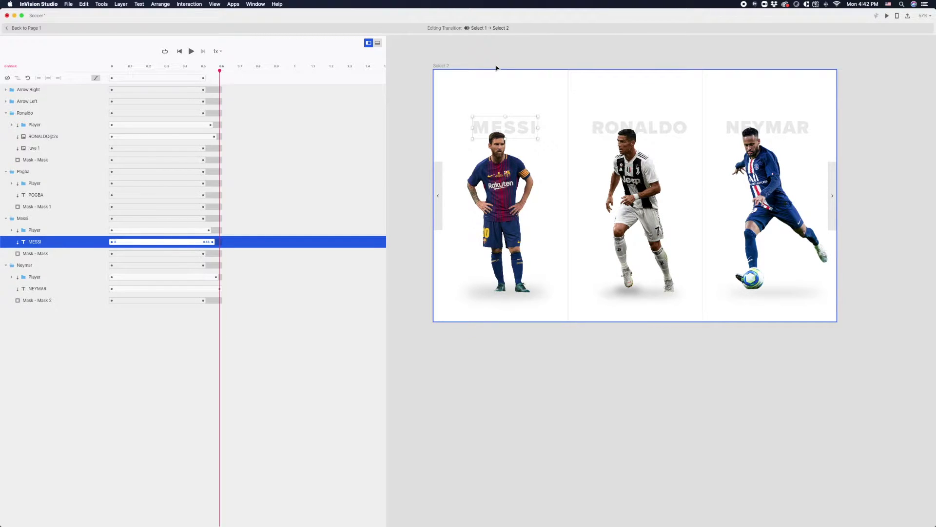
key("space")
key("space")
key("space")
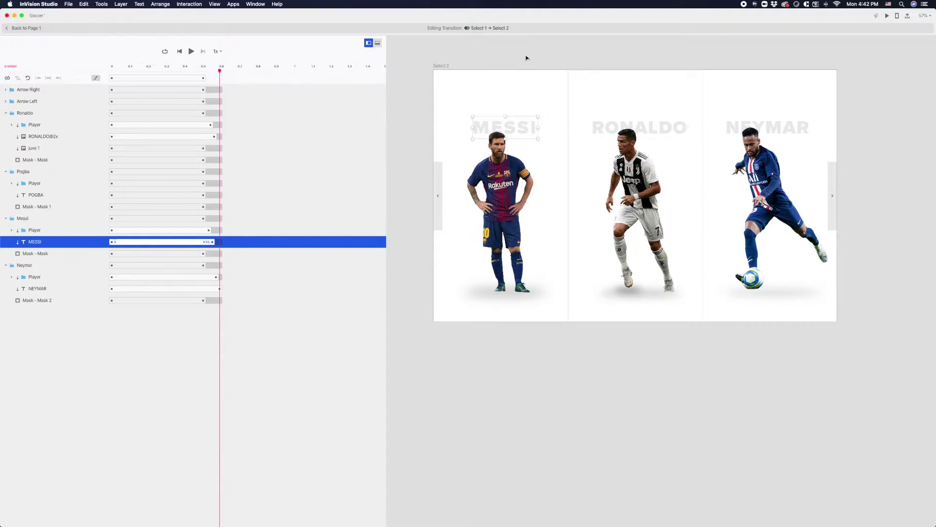
key("space")
key("space")
key("space")
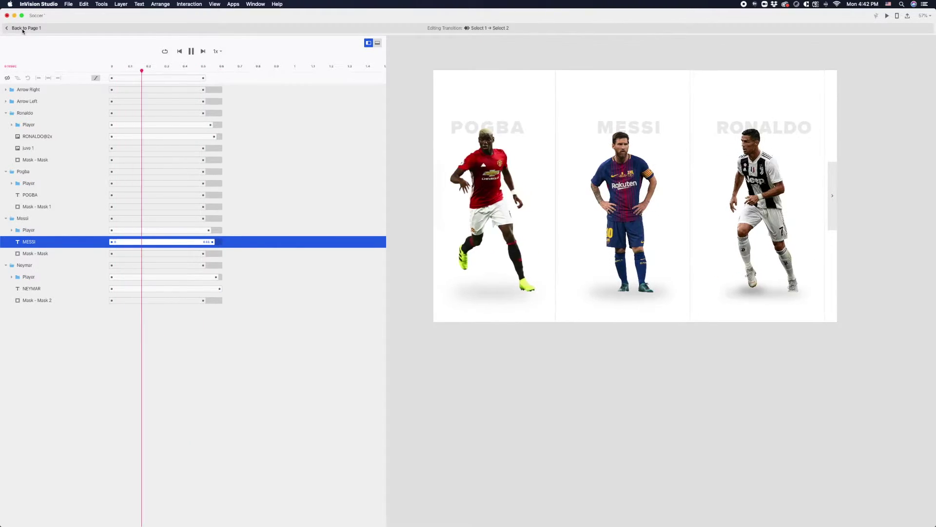
Return to Page 1 and link Select 2's Arrow Left to Select 1 with a click trigger and a 0.5 s Motion transition.
left_click(23, 29)
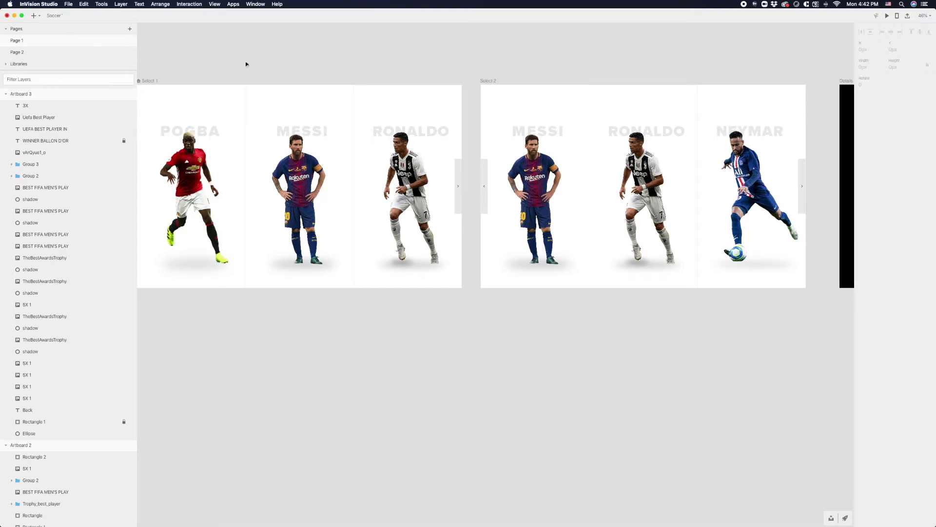
left_click(484, 179)
key("c")
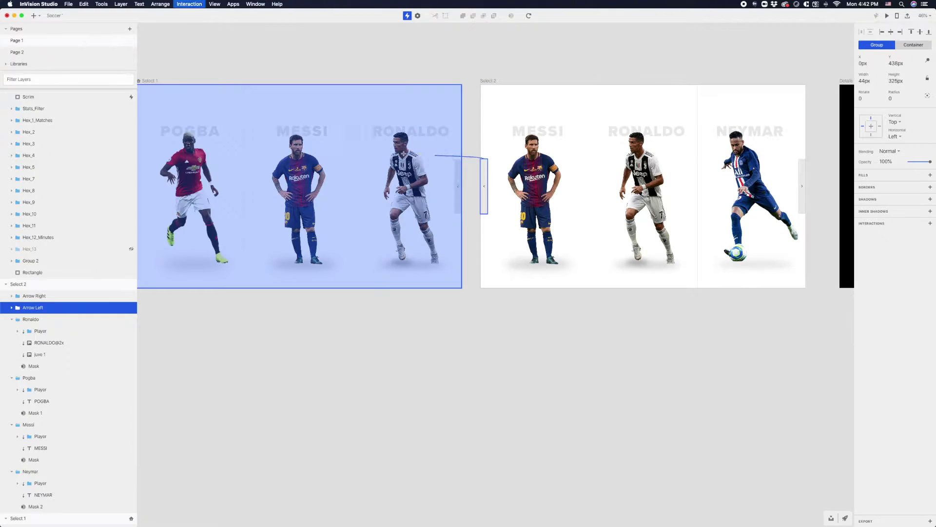
left_click(329, 164)
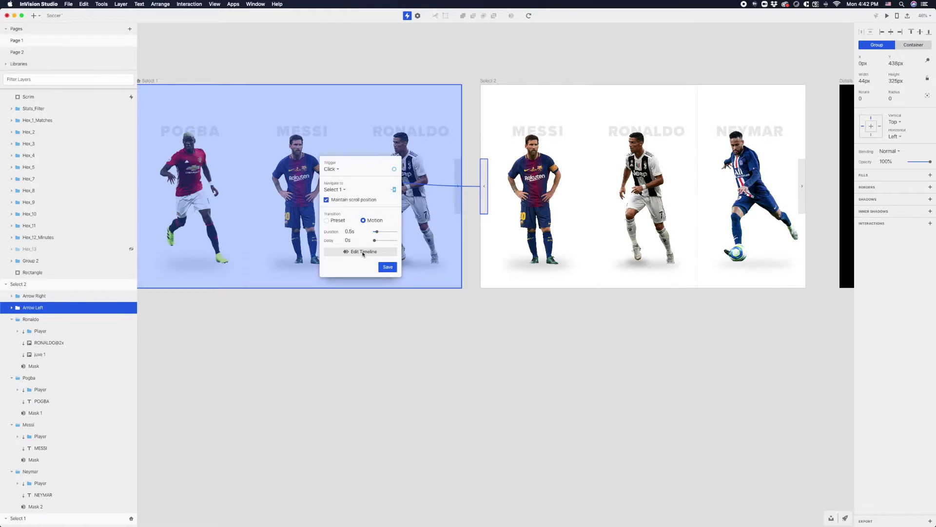
left_click(396, 269)
Preview the prototype from Select 1 and test sliding forward and back with both arrows.
scroll(397, 93, "down", 3)
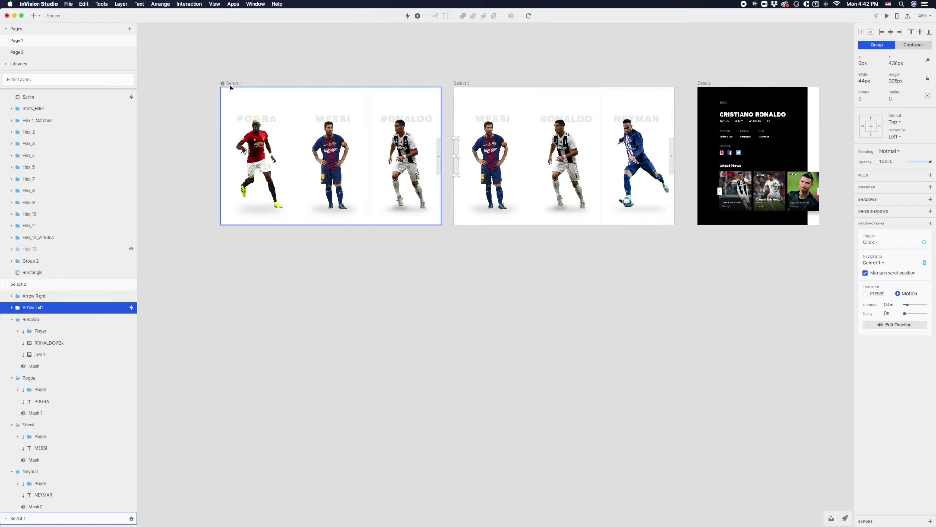
left_click(229, 85)
left_click(887, 15)
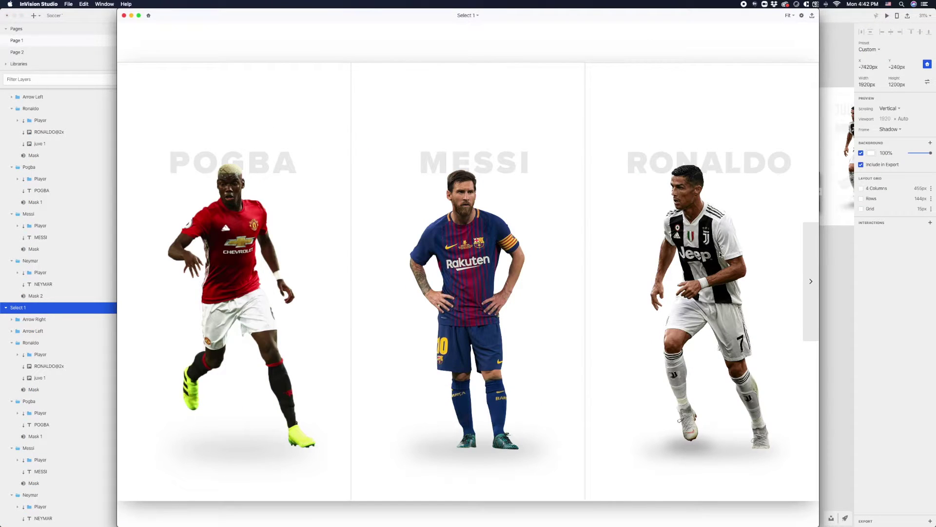
left_click(814, 270)
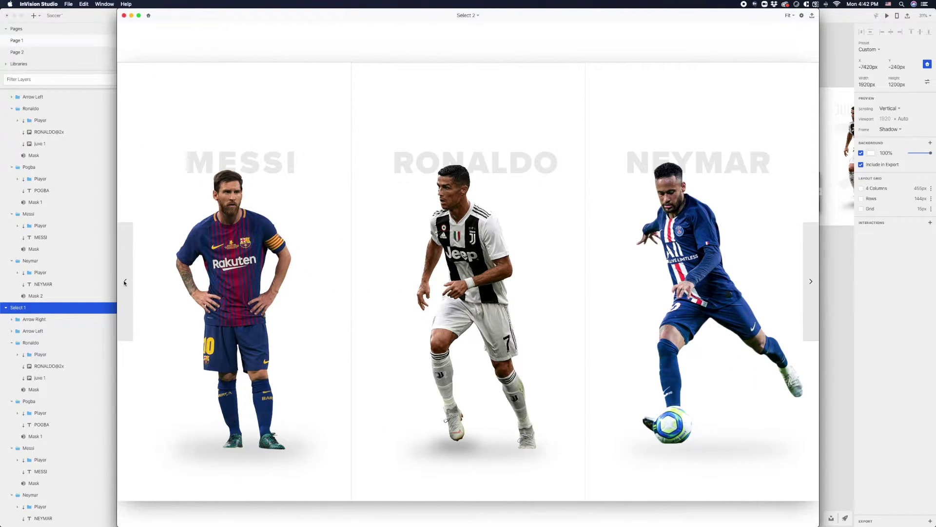
left_click(125, 282)
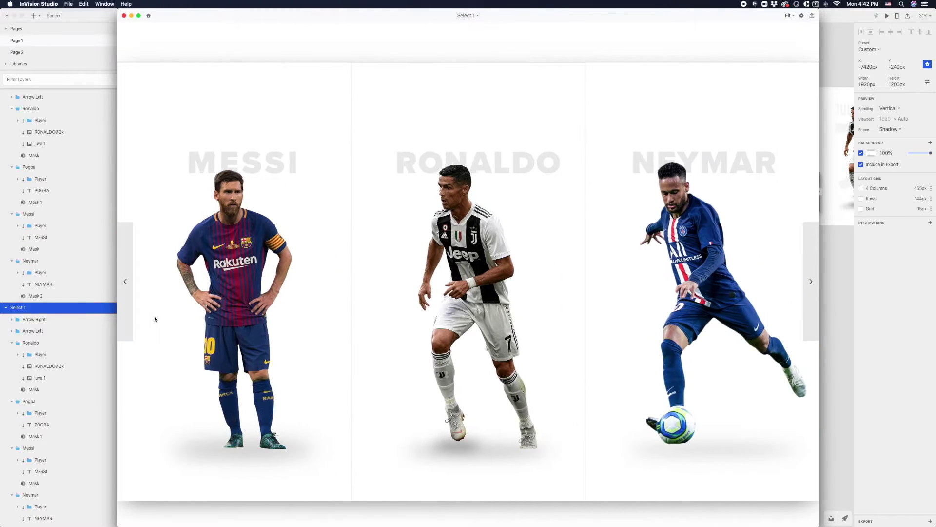
left_click(134, 278)
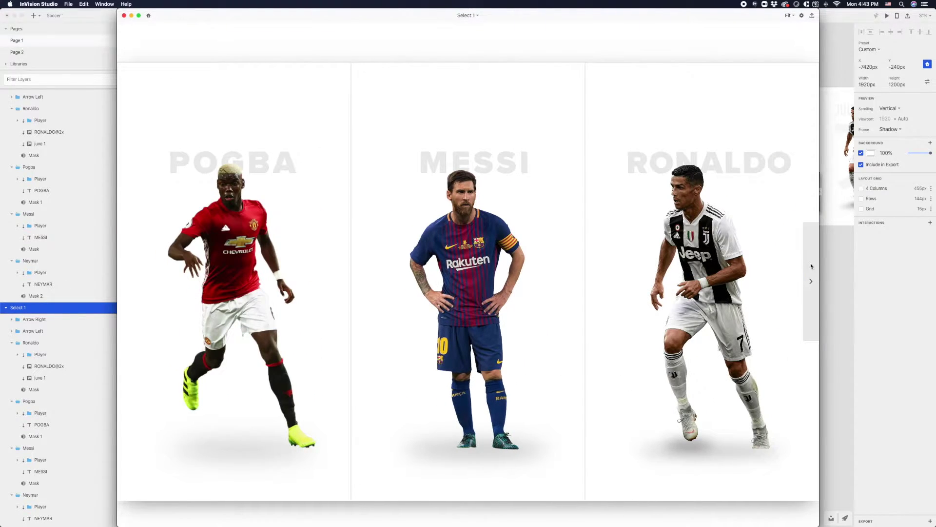
left_click(811, 266)
key("Escape")
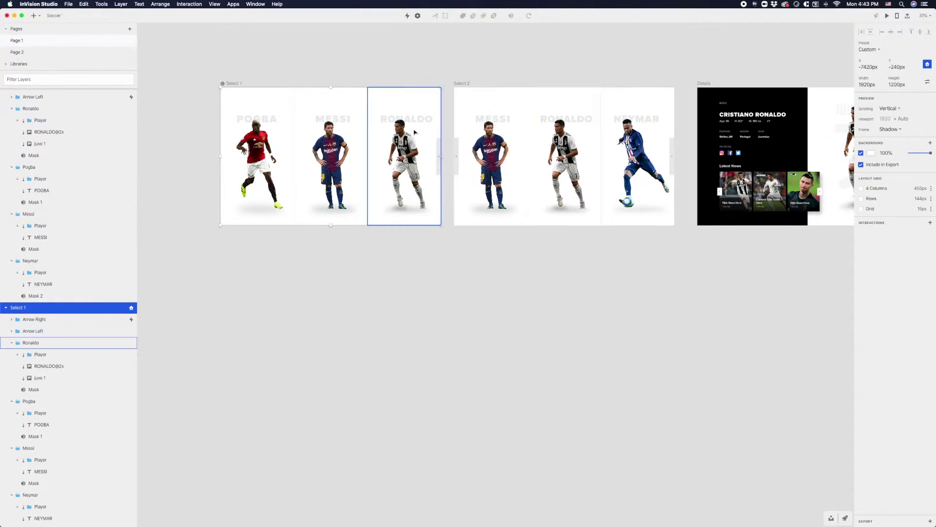
Shift the Select 1 and Select 2 artboards away from Details and duplicate Select 2 beside it as Select 3.
scroll(414, 132, "right", 1)
left_click(425, 84, "shift")
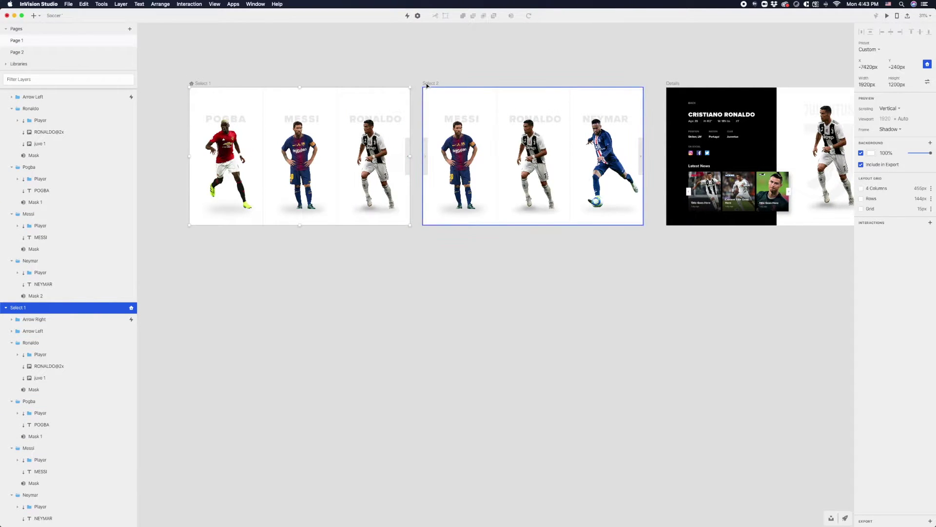
left_click_drag(425, 84, 218, 84)
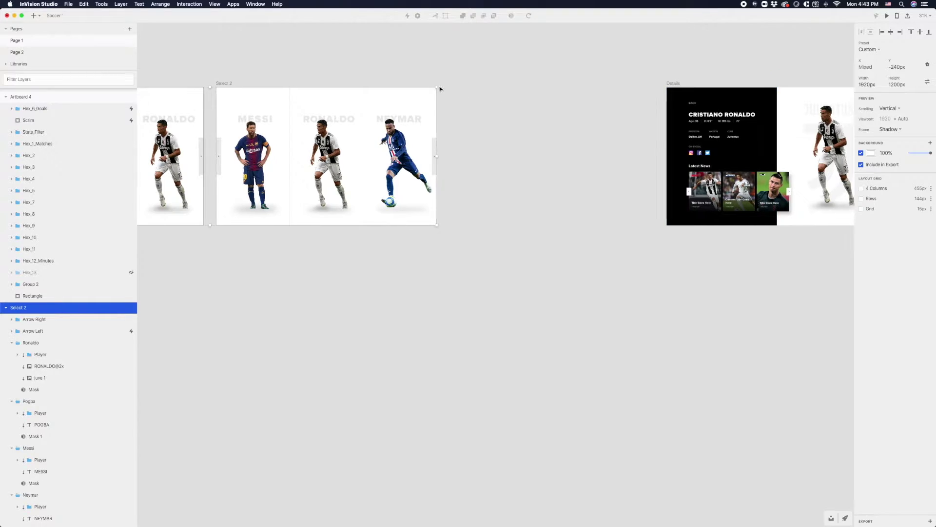
scroll(404, 90, "left", 15)
left_click_drag(456, 86, 541, 85)
left_click(376, 57)
left_click(314, 85)
scroll(551, 59, "right", 5)
Enlarge the Ronaldo group on Select 3 proportionally from its centre to about 721 × 1352 px.
left_click(498, 161)
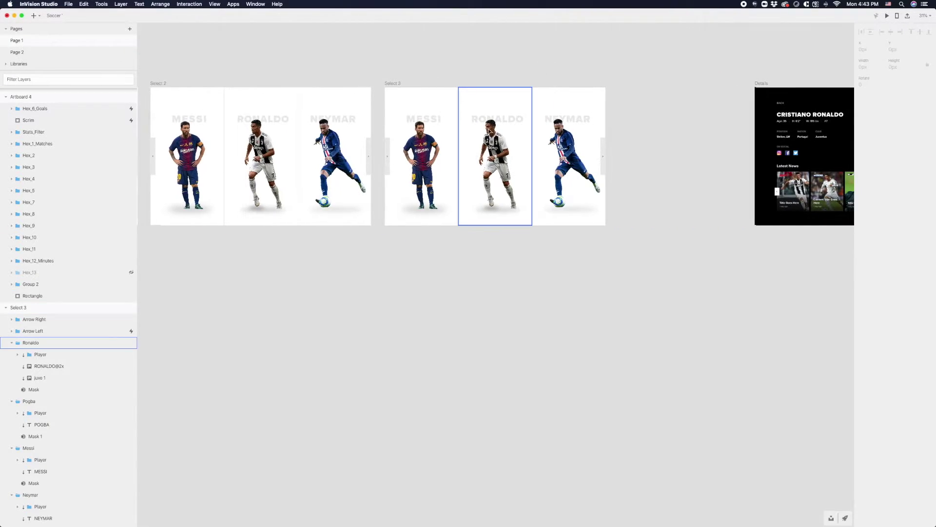
scroll(484, 131, "up", 5)
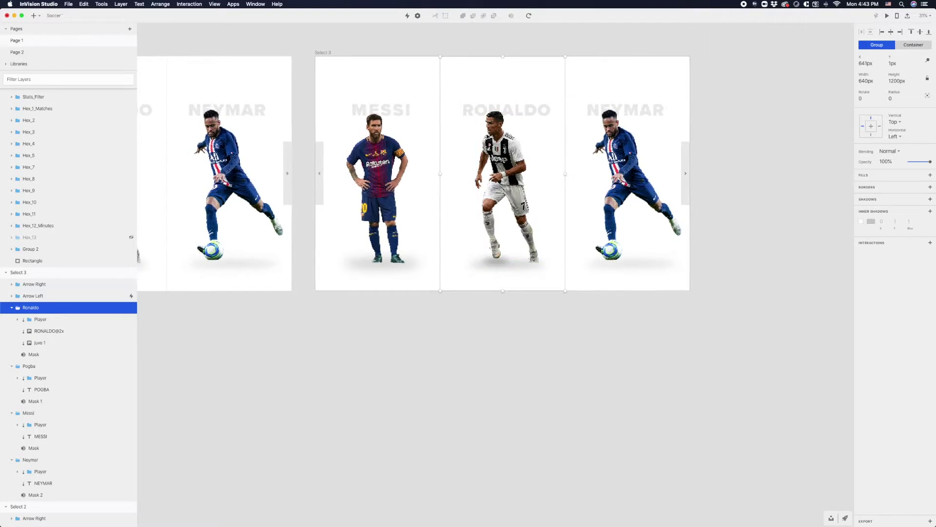
left_click_drag(502, 291, 504, 298)
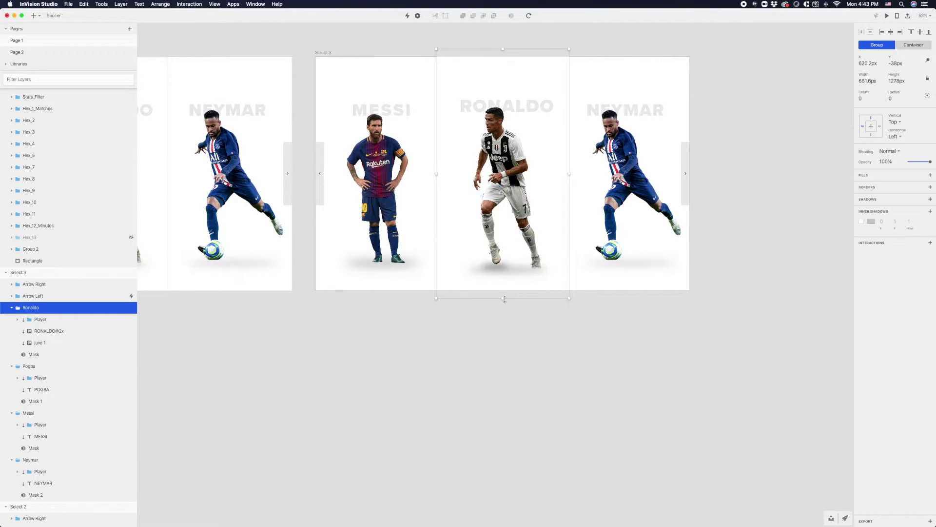
left_click_drag(504, 298, 502, 305)
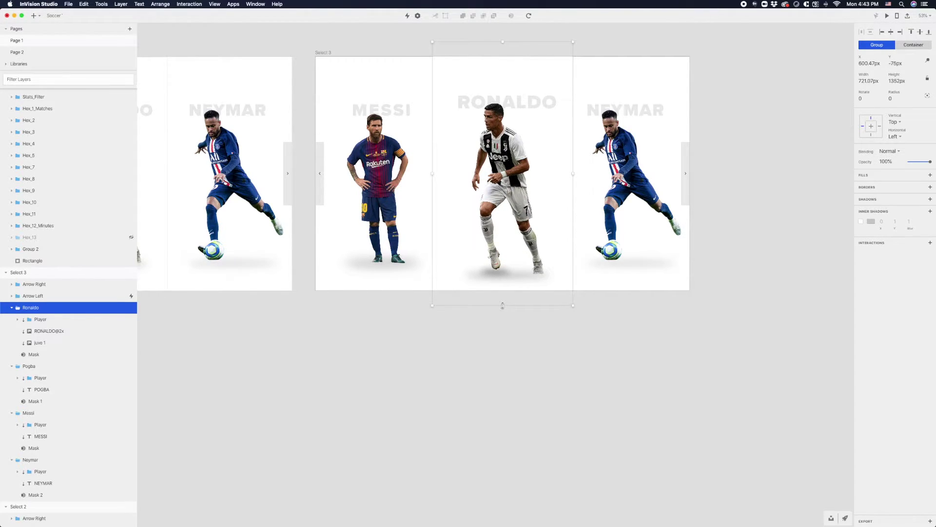
Nudge the enlarged Ronaldo group on Select 3 upward to Y -105 px.
key("shift+Up")
key("shift+Up")
key("shift+Up")
key("shift+Up")
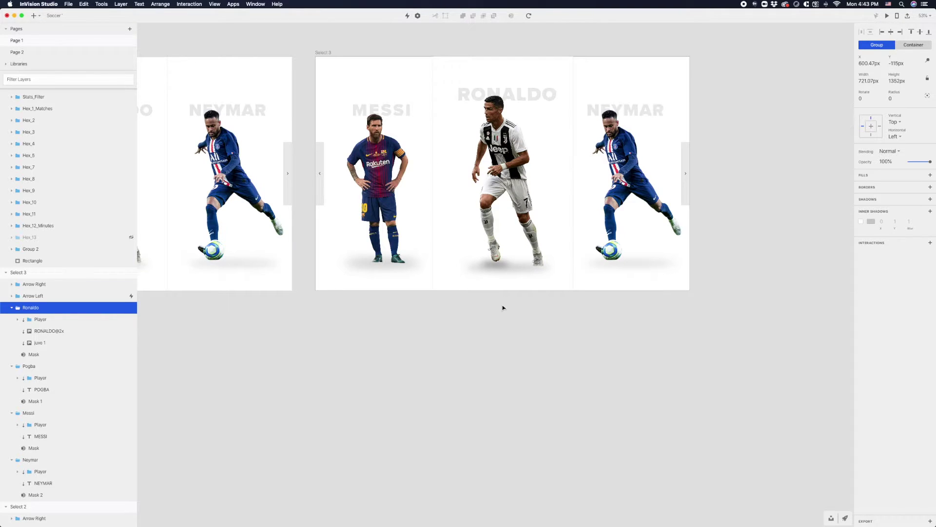
key("shift+Down")
key("shift+Up")
key("shift+Down")
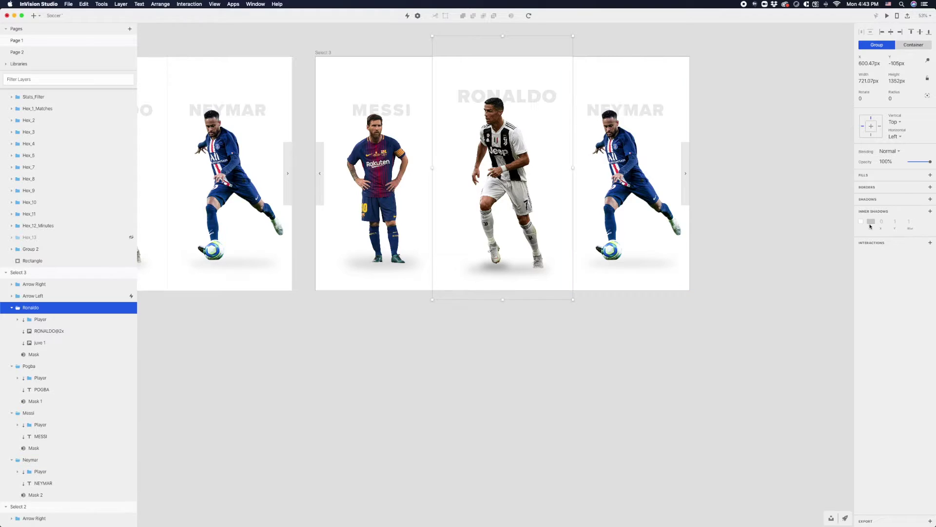
Add a black shadow to the enlarged Ronaldo group with X 0, Y 0, blur 44 and 13% opacity.
left_click(931, 199)
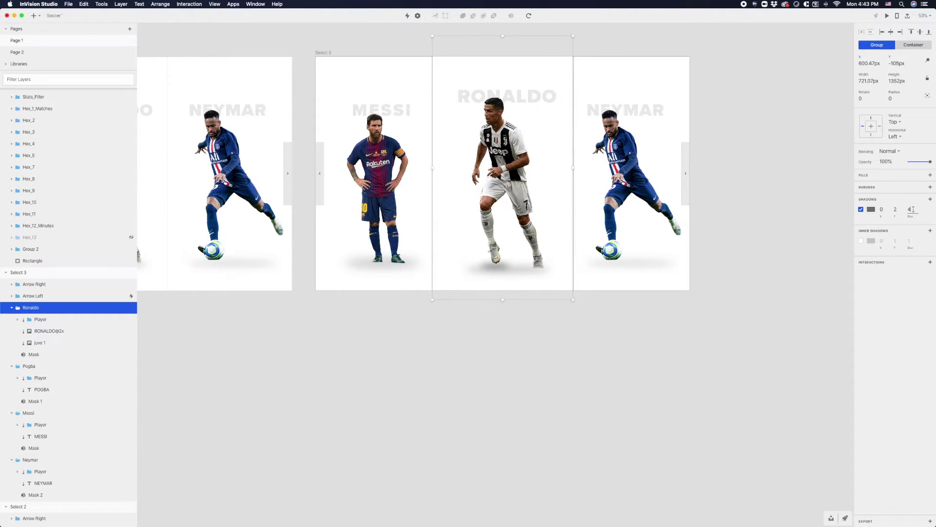
key("shift+Up")
key("shift+Up")
key("shift+Up")
key("shift+Up")
key("shift+Down")
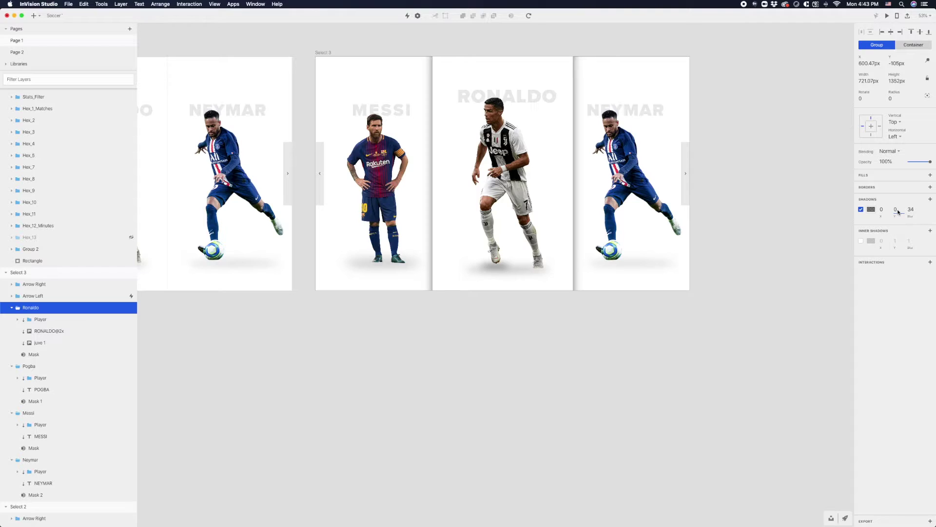
key("shift+Up")
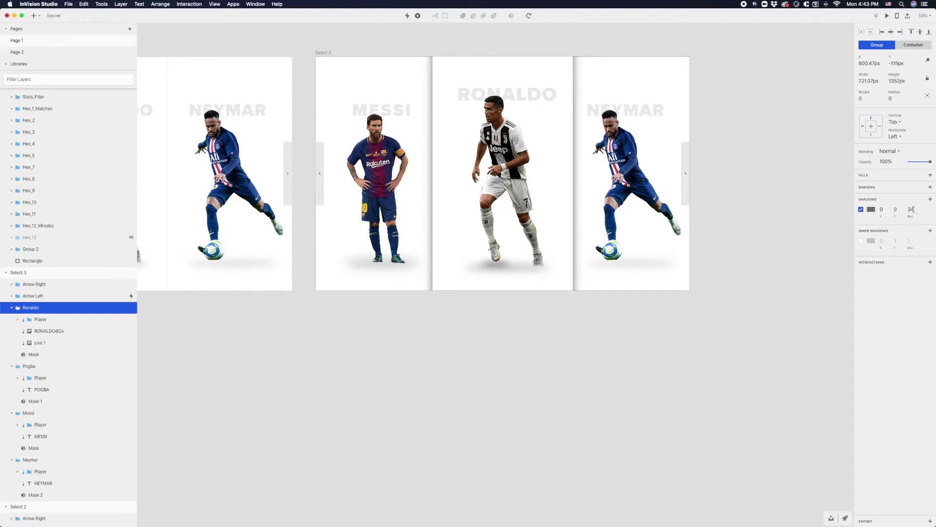
key("shift+Down")
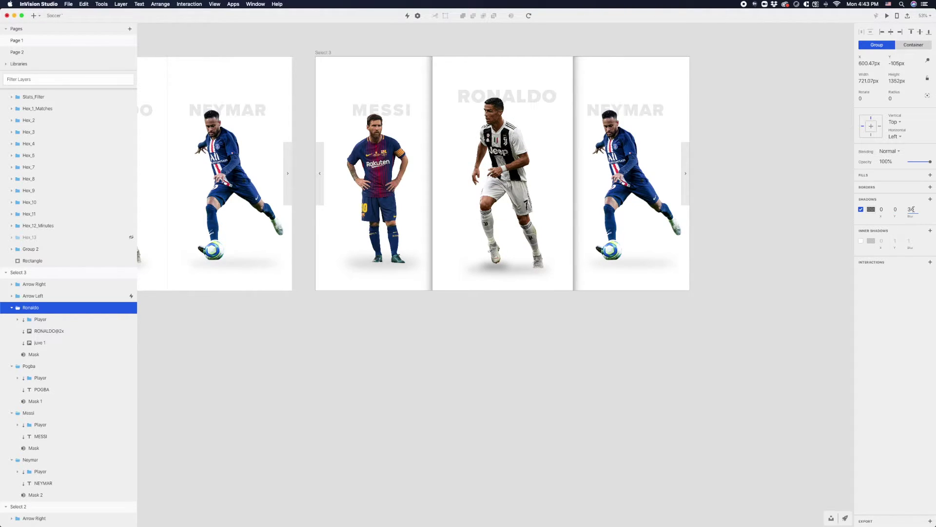
left_click(913, 209)
key("shift+Up")
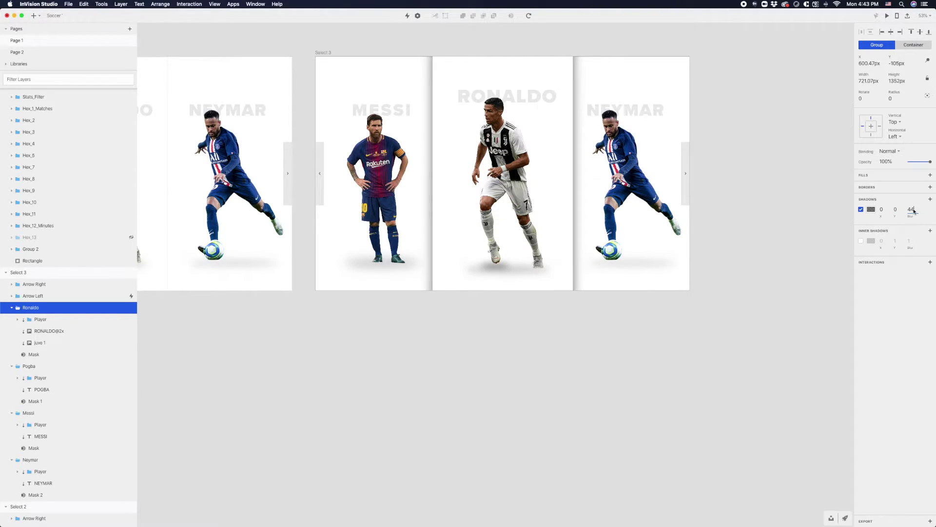
left_click(873, 210)
left_click_drag(877, 281, 866, 281)
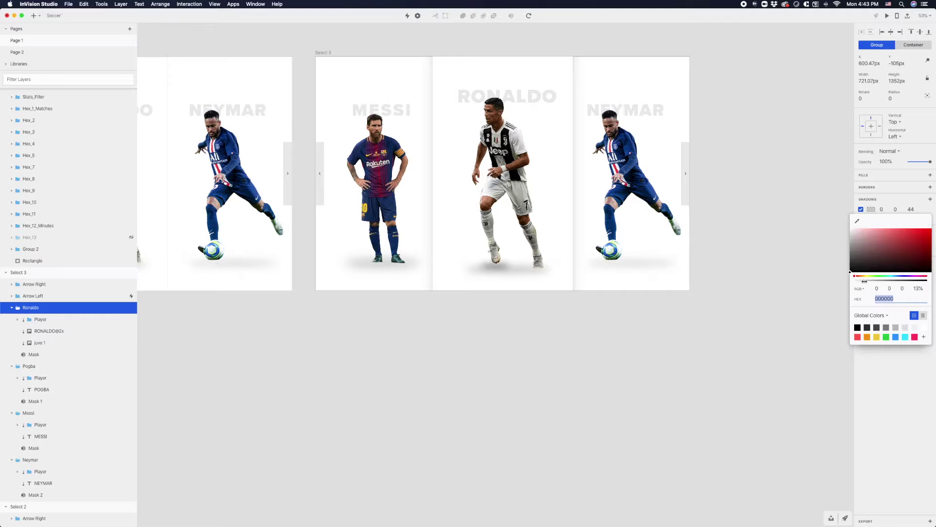
Set the inner shadow colour of the Mask in Select 3's Ronaldo group to 0% opacity.
left_click(561, 71)
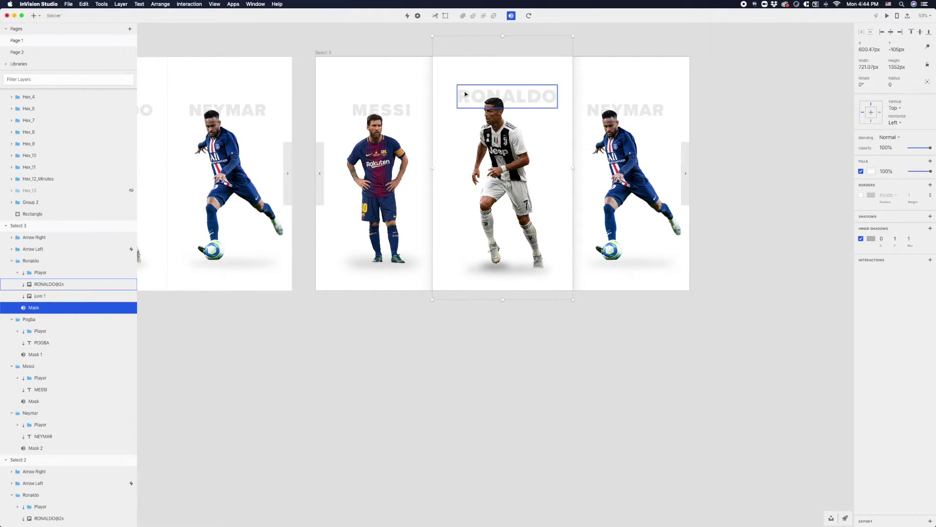
scroll(413, 186, "left", 5)
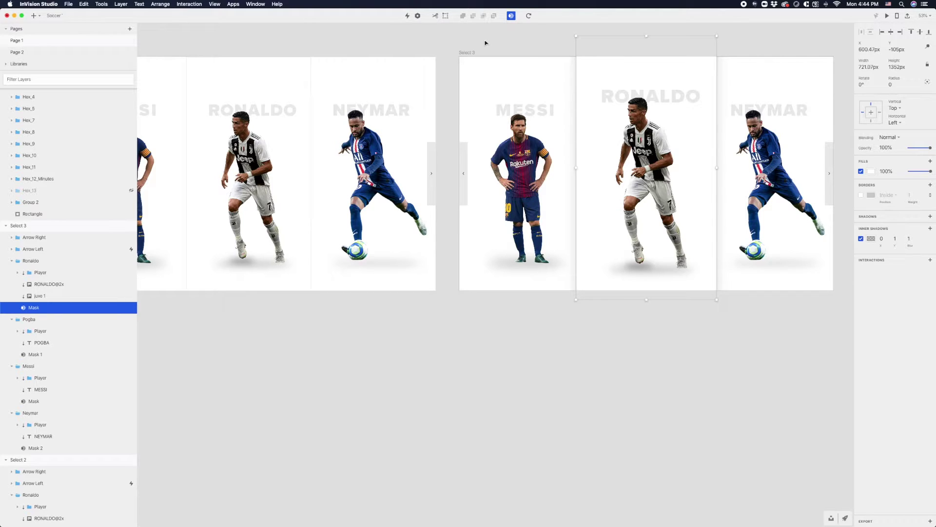
scroll(485, 43, "right", 2)
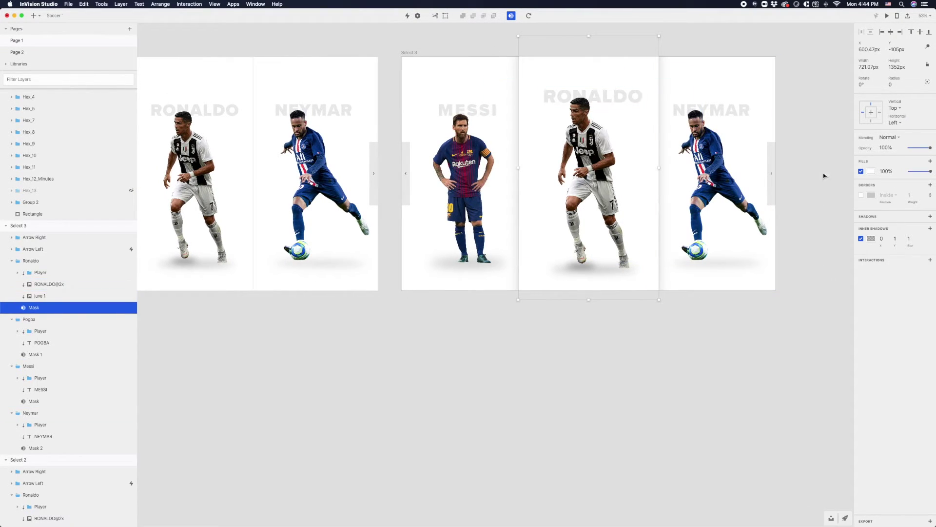
left_click(876, 241)
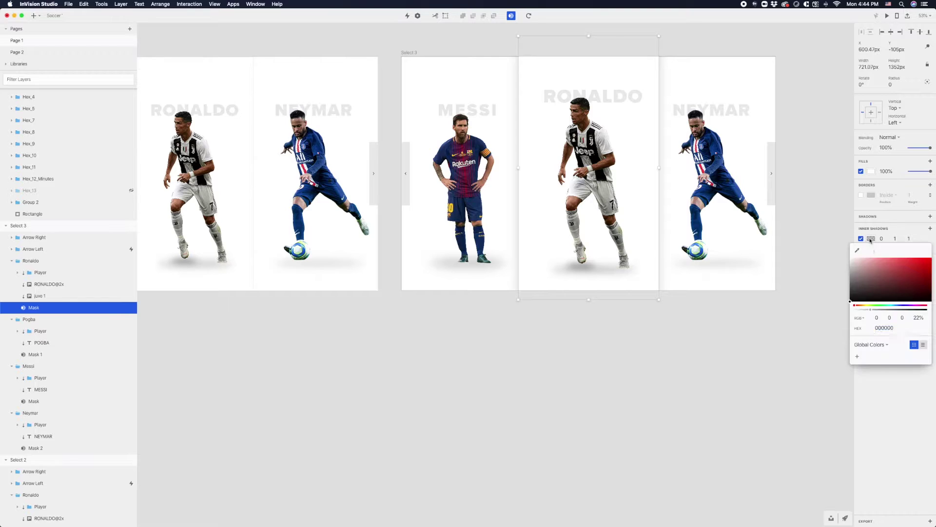
left_click_drag(872, 309, 701, 306)
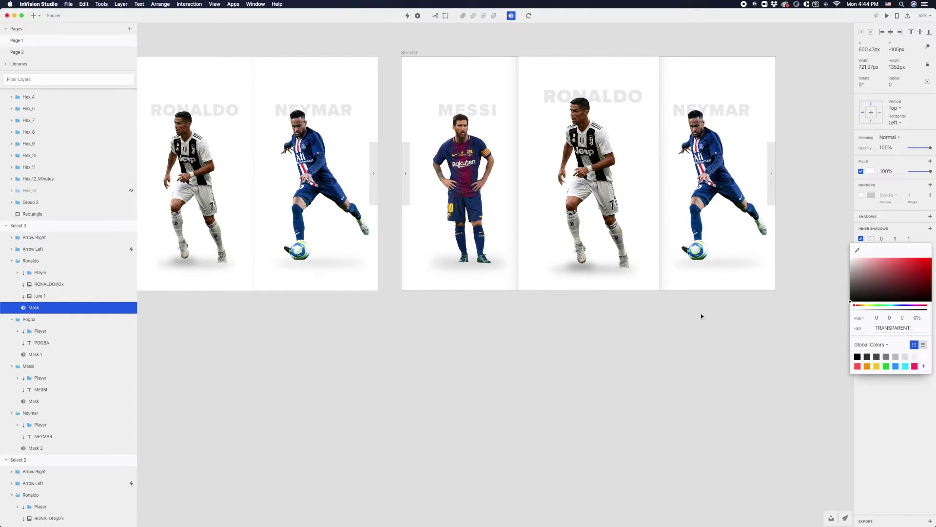
left_click(701, 316)
scroll(659, 296, "down", 2)
Link the Ronaldo group on Select 2 to Select 3 with a Mouse Over trigger and a 0.3 s Motion transition.
left_click(449, 72)
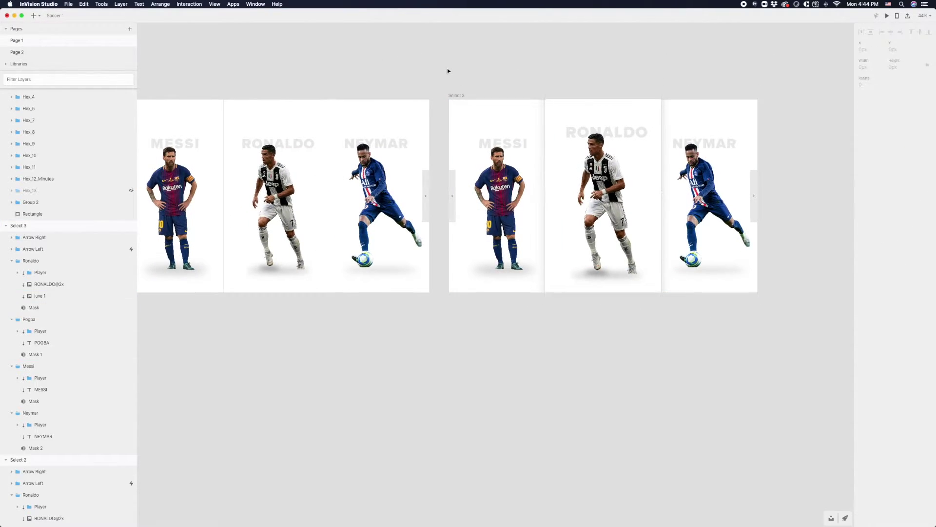
scroll(450, 93, "left", 5)
left_click(492, 191)
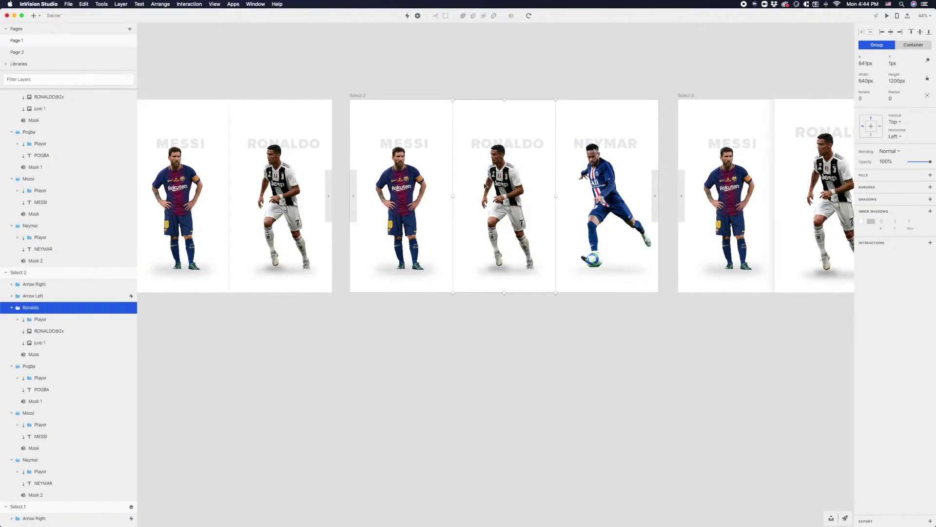
scroll(448, 156, "right", 3)
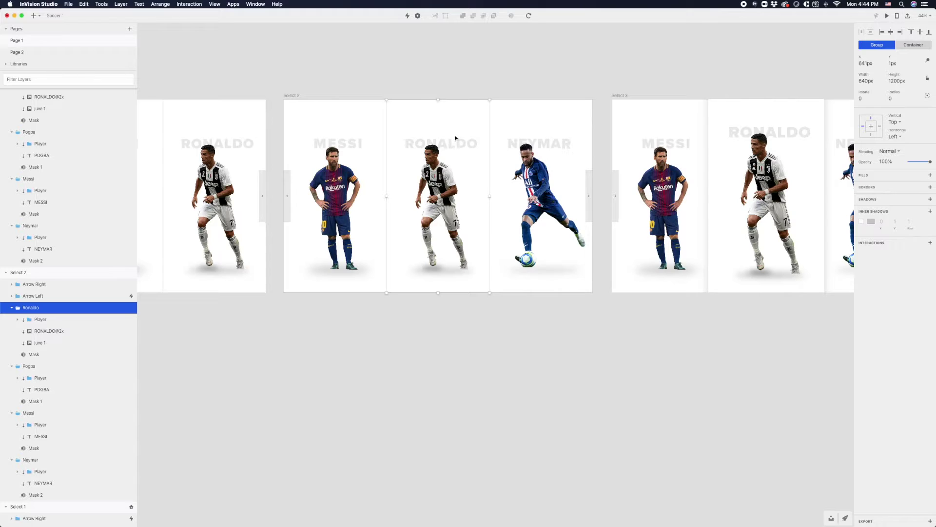
key("c")
left_click_drag(455, 137, 622, 121)
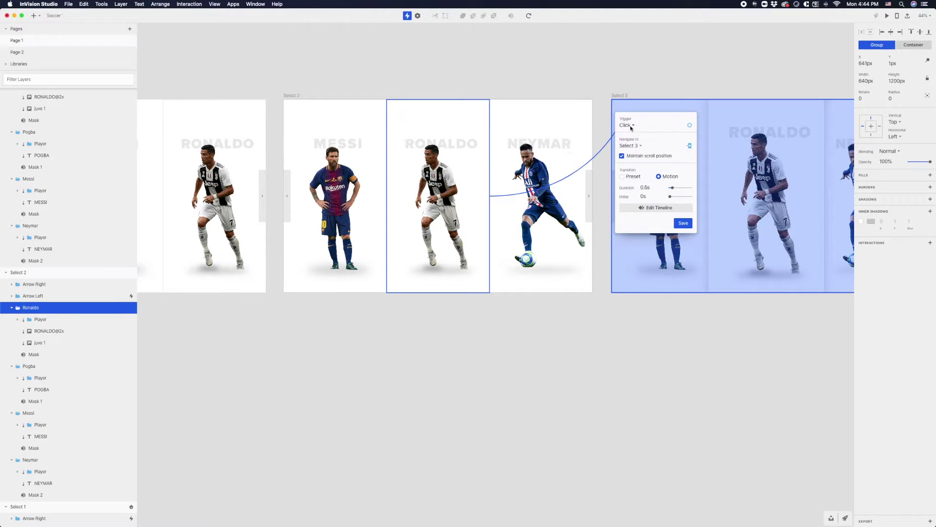
left_click(631, 125)
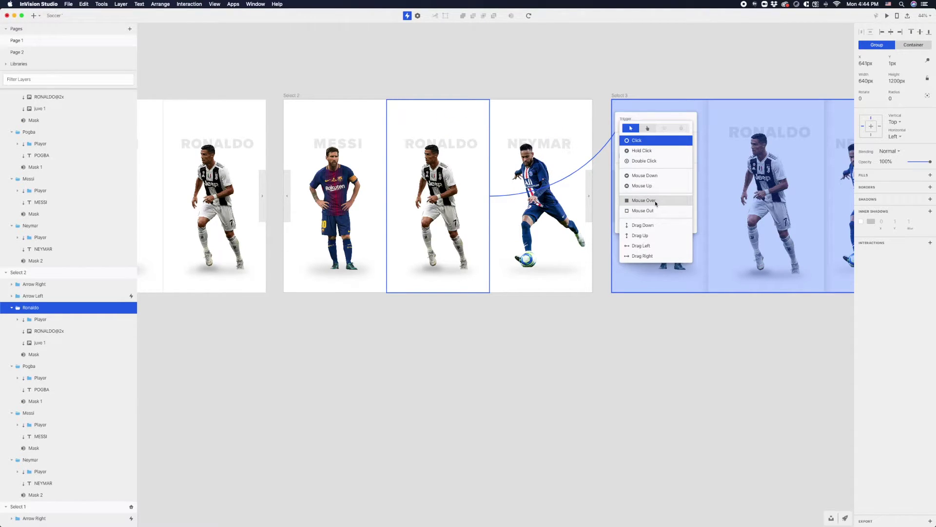
left_click(643, 200)
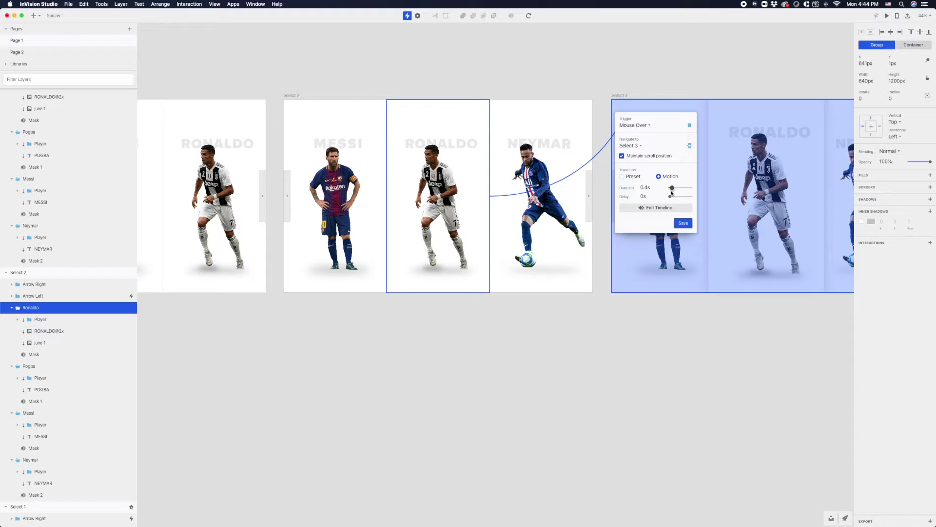
left_click(684, 222)
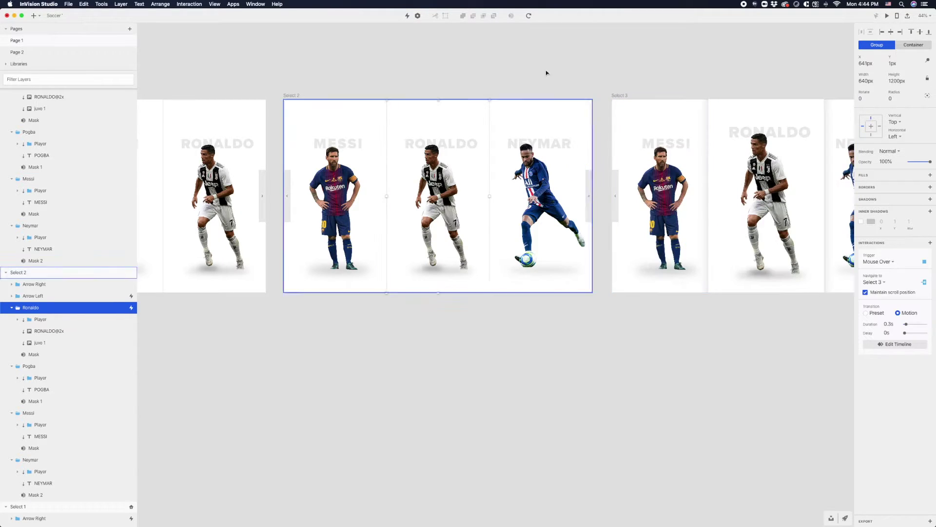
Preview the prototype from Select 1, advance to the second slide and test the Ronaldo panel's mouse-over enlargement.
scroll(520, 58, "down", 3)
left_click(268, 85)
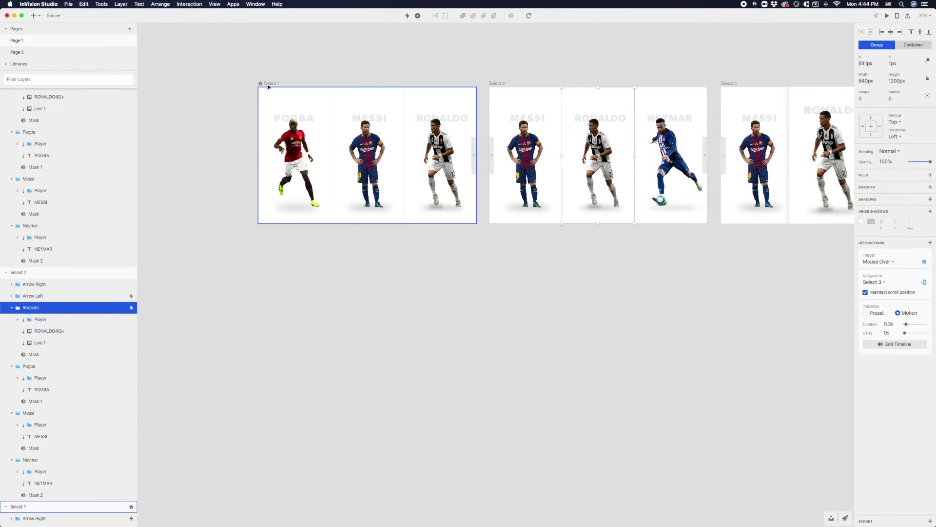
left_click(888, 16)
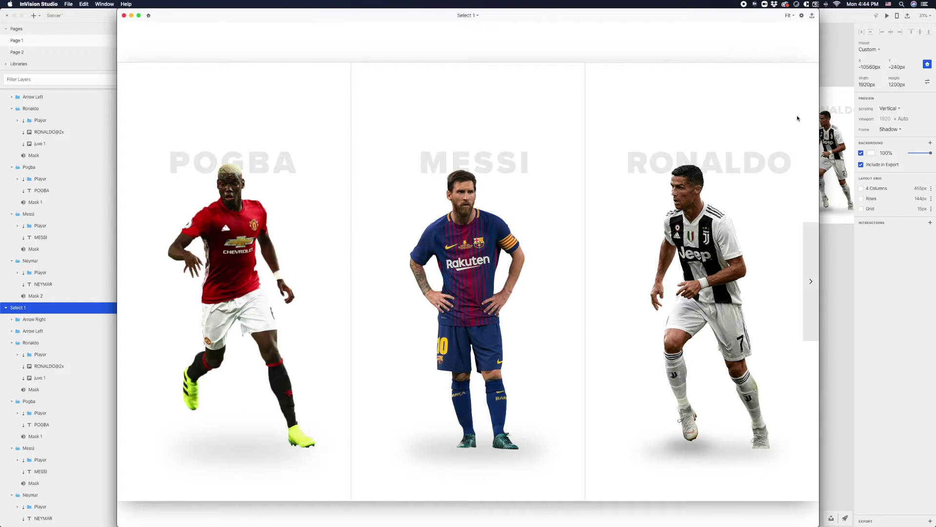
left_click(808, 252)
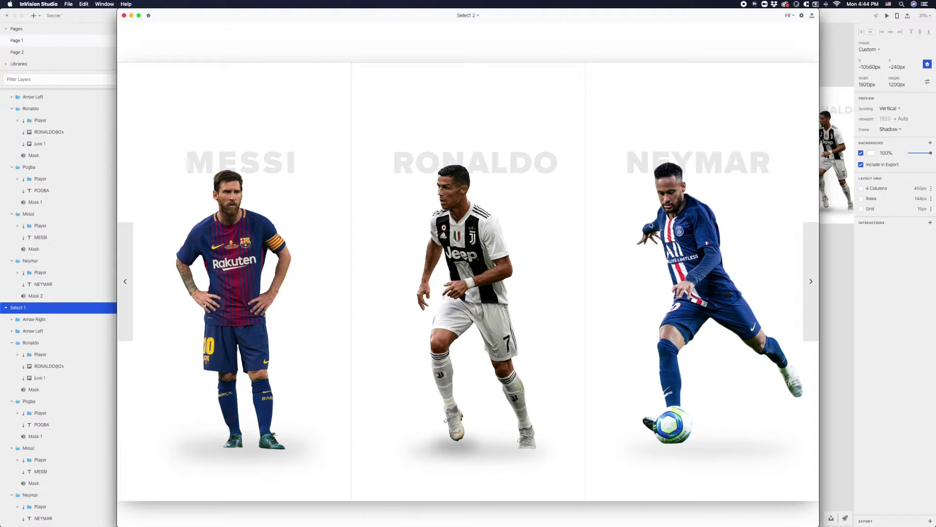
mouse_move(492, 206)
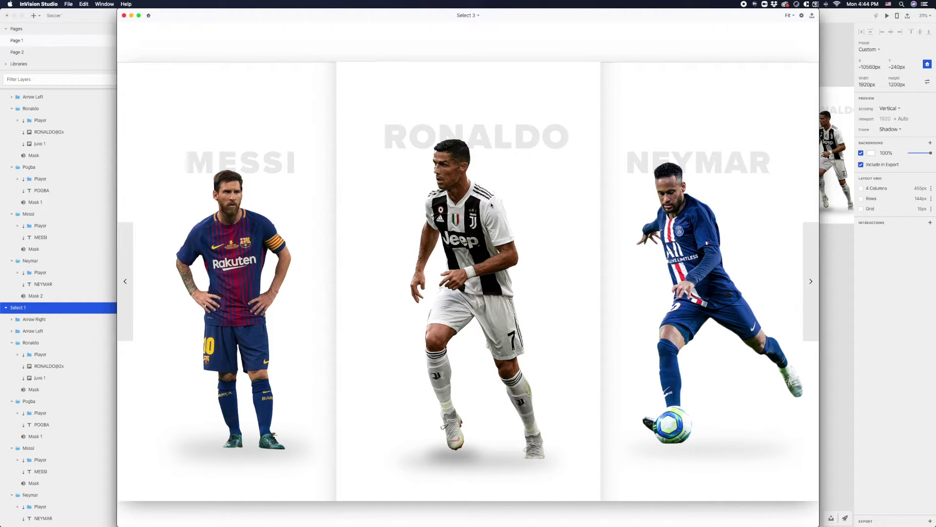
left_click(124, 15)
Link the enlarged Ronaldo group on Select 3 back to Select 2 with a Mouse Out trigger and Motion transition.
scroll(379, 96, "right", 3)
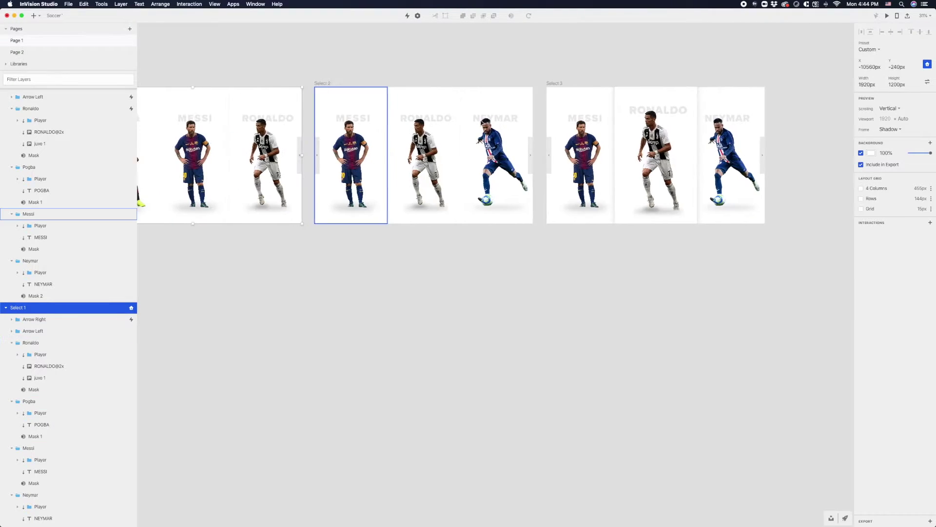
left_click(634, 127)
key("c")
left_click_drag(594, 131, 434, 150)
left_click(435, 150)
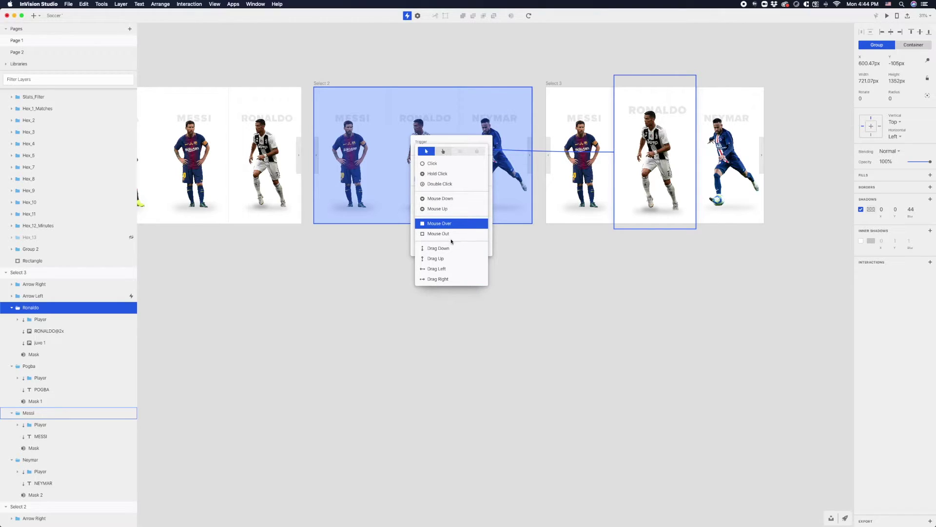
left_click(451, 236)
left_click(468, 245)
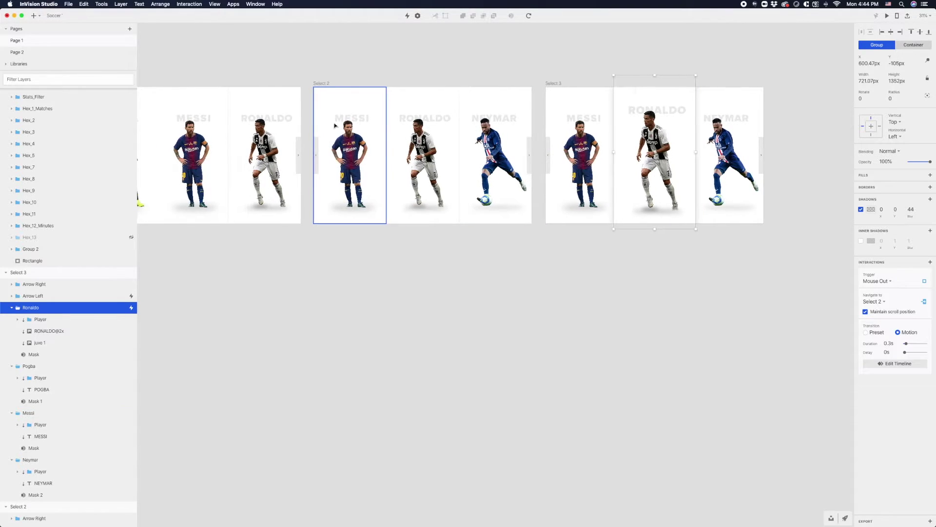
Preview the prototype from Select 1 and test the Ronaldo panel's mouse-over and mouse-out transitions.
scroll(271, 94, "left", 5)
left_click(301, 84)
left_click(887, 15)
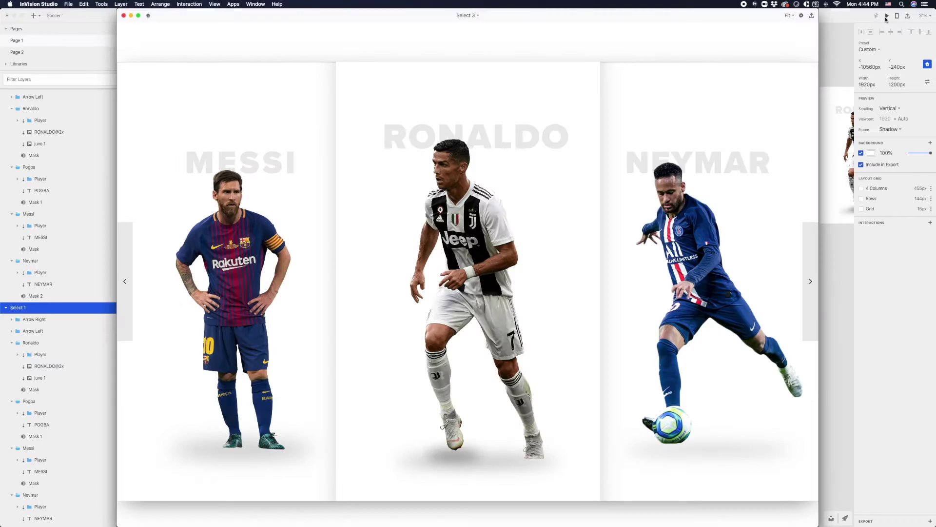
left_click(817, 267)
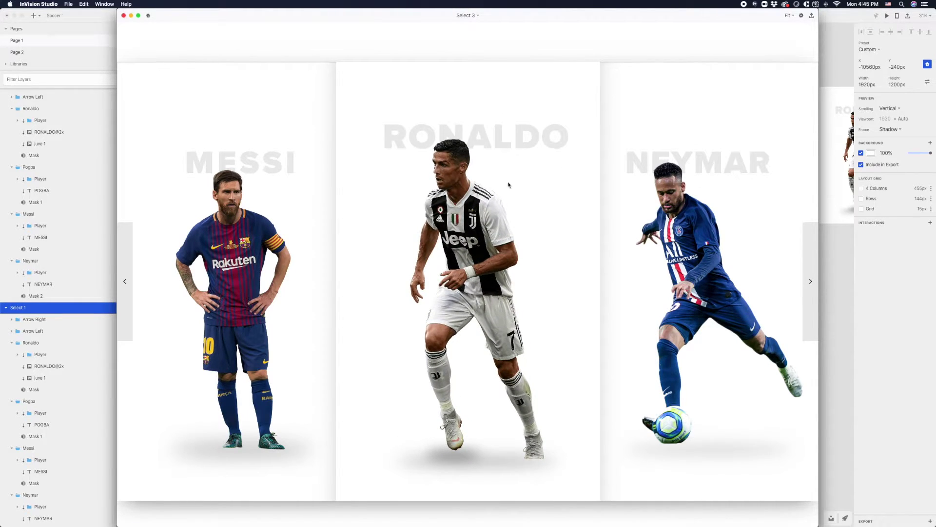
left_click(123, 15)
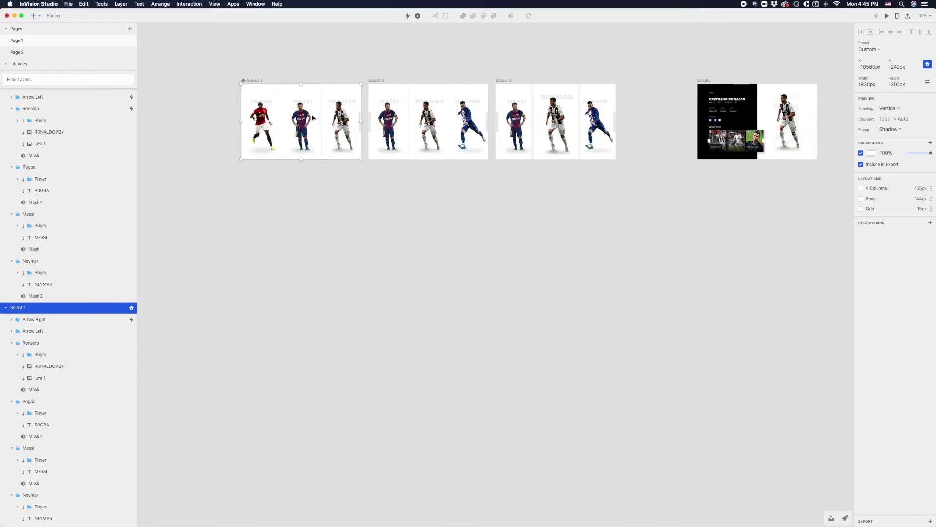
Set the opacity of the Messi and Neymar groups on Select 3 to 61%.
scroll(341, 117, "right", 4)
scroll(375, 117, "up", 5)
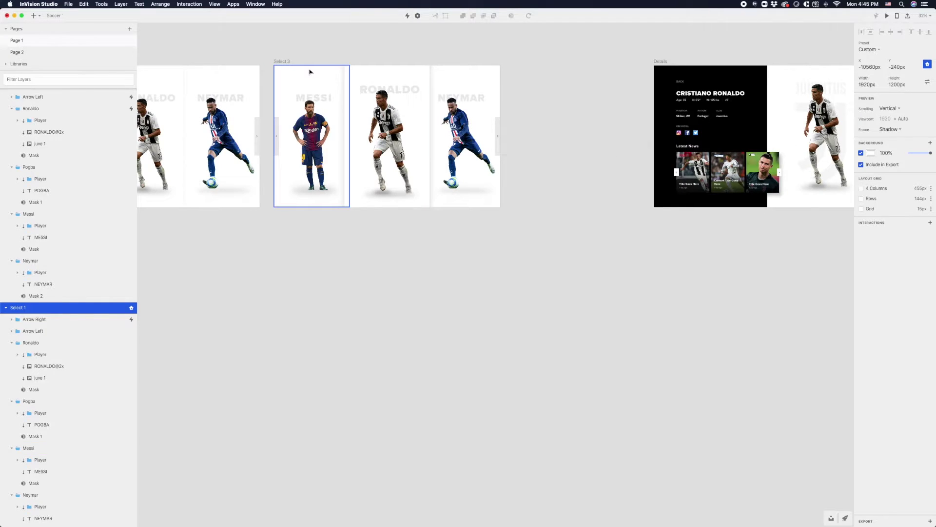
scroll(310, 73, "left", 10)
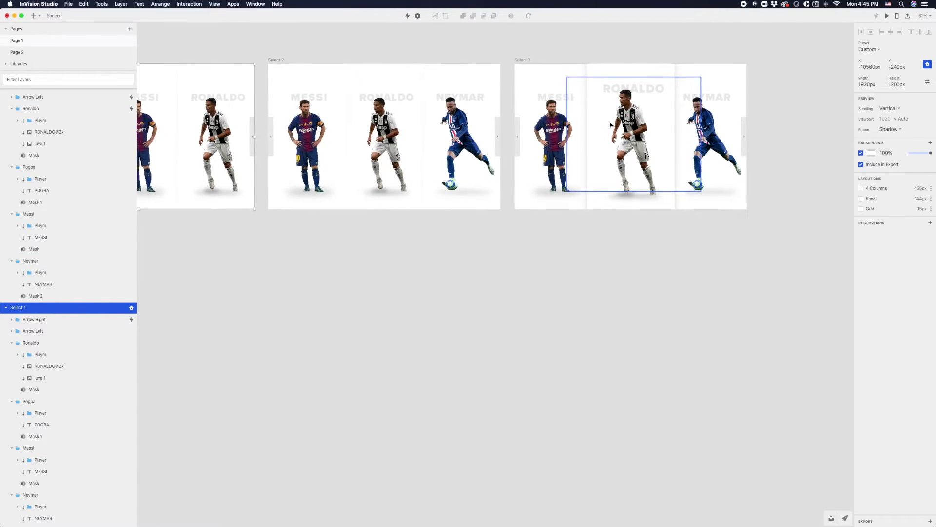
scroll(610, 125, "up", 1)
scroll(537, 117, "right", 8)
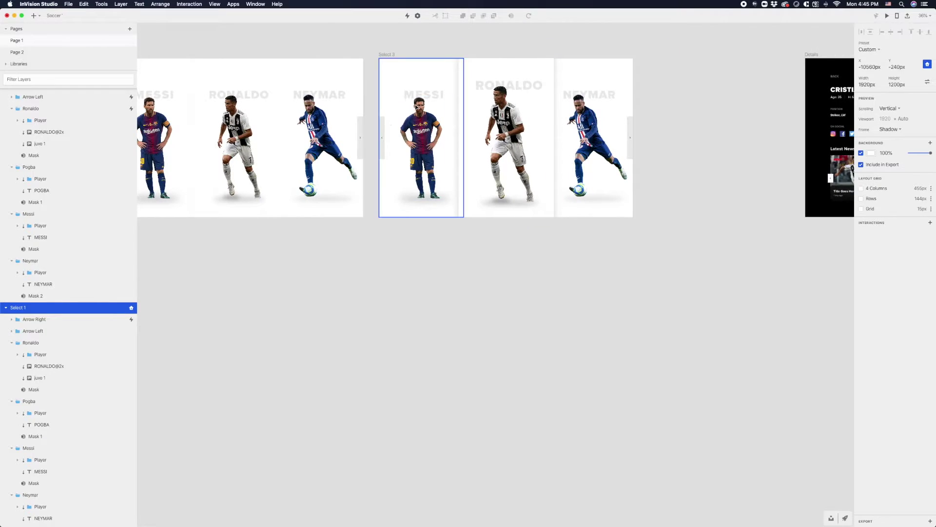
scroll(415, 107, "up", 3)
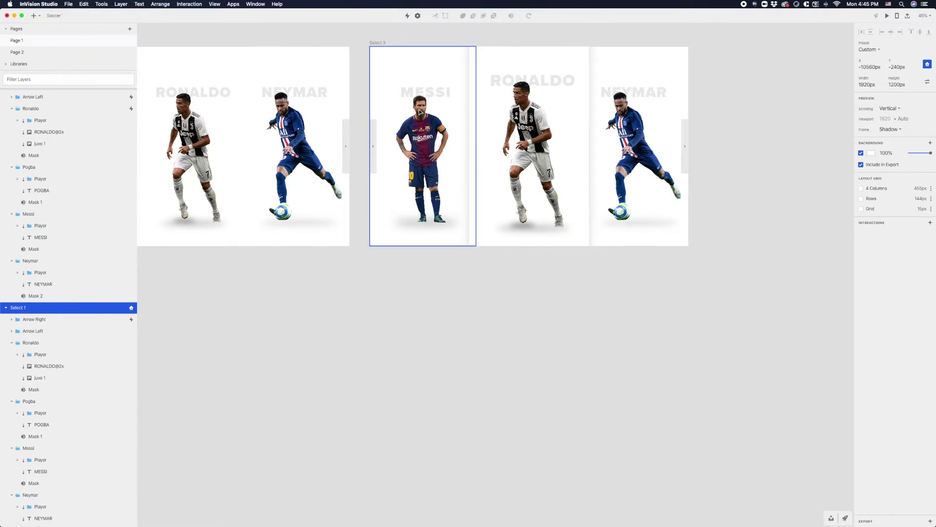
left_click(420, 111)
left_click(623, 100, "shift")
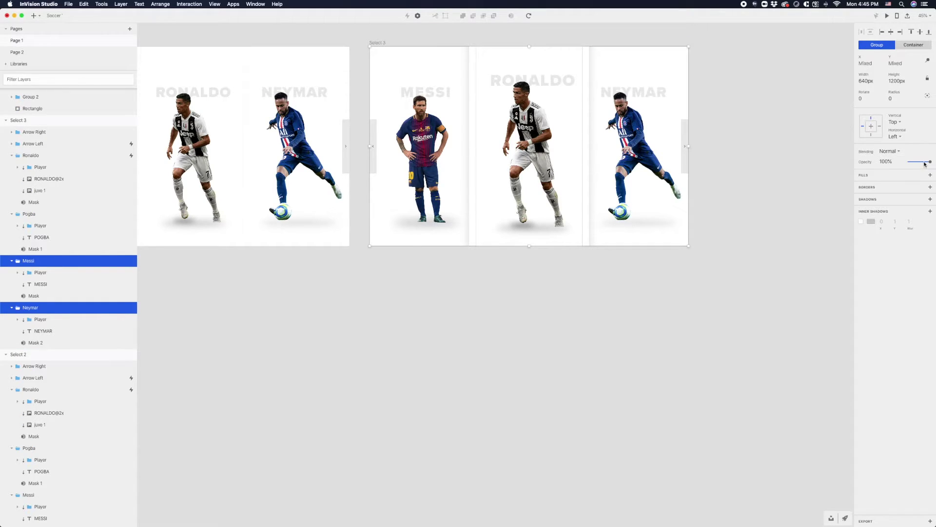
left_click_drag(925, 163, 921, 163)
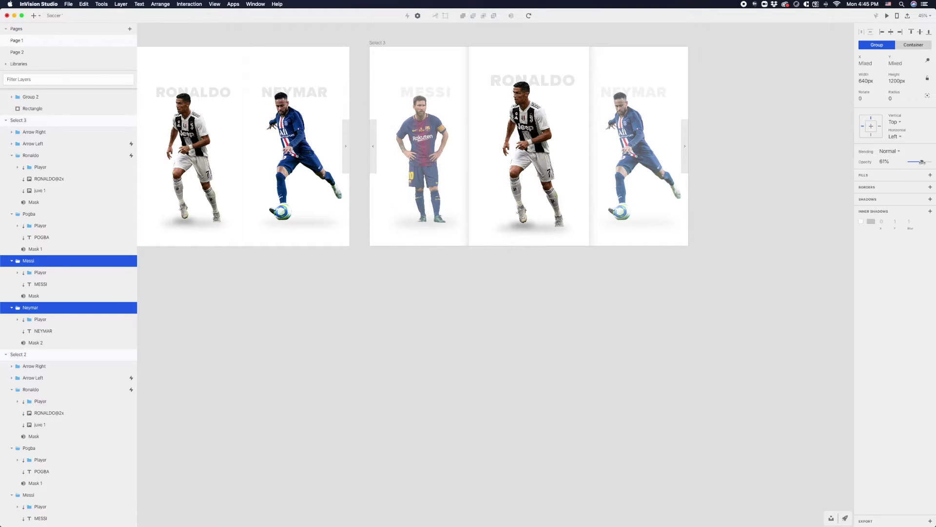
left_click(723, 93)
Preview the prototype from Select 2 and check how the neighbouring players fade when the pointer is over Ronaldo.
scroll(724, 93, "down", 3)
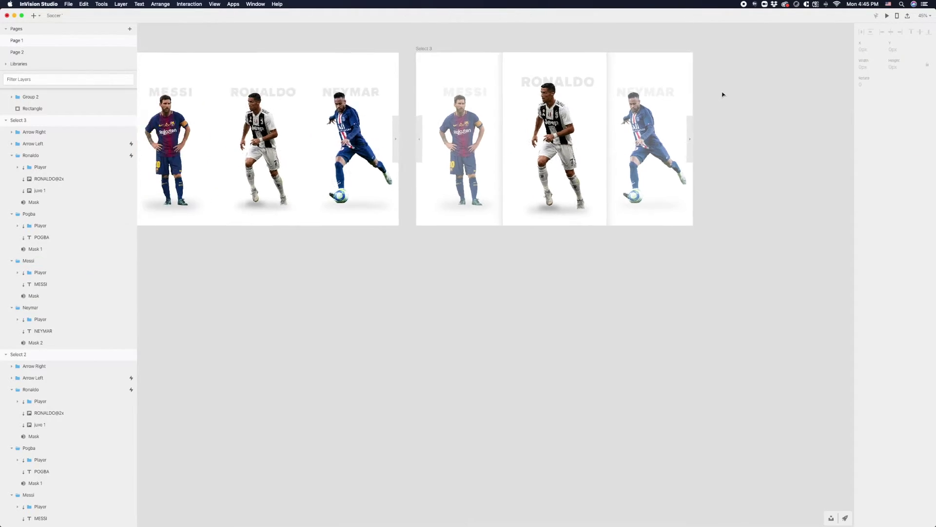
scroll(262, 45, "left", 1)
left_click(192, 61)
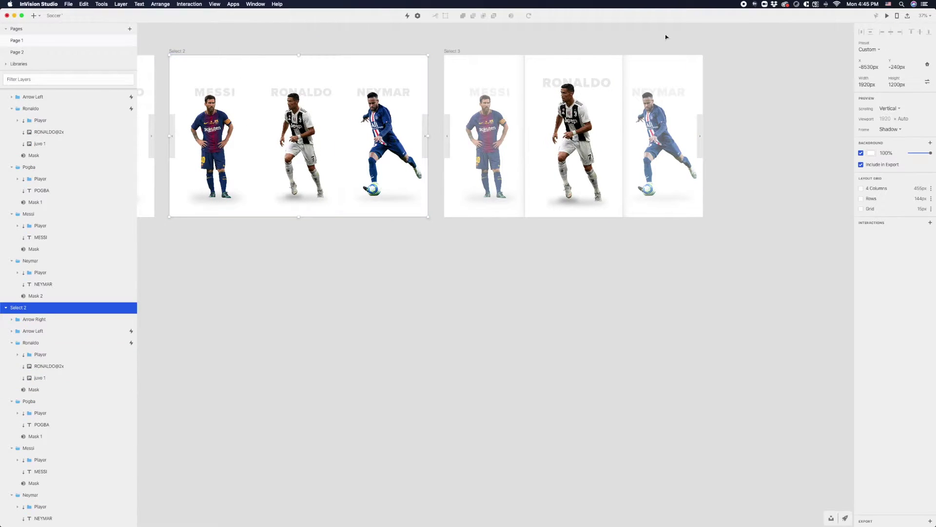
left_click(885, 16)
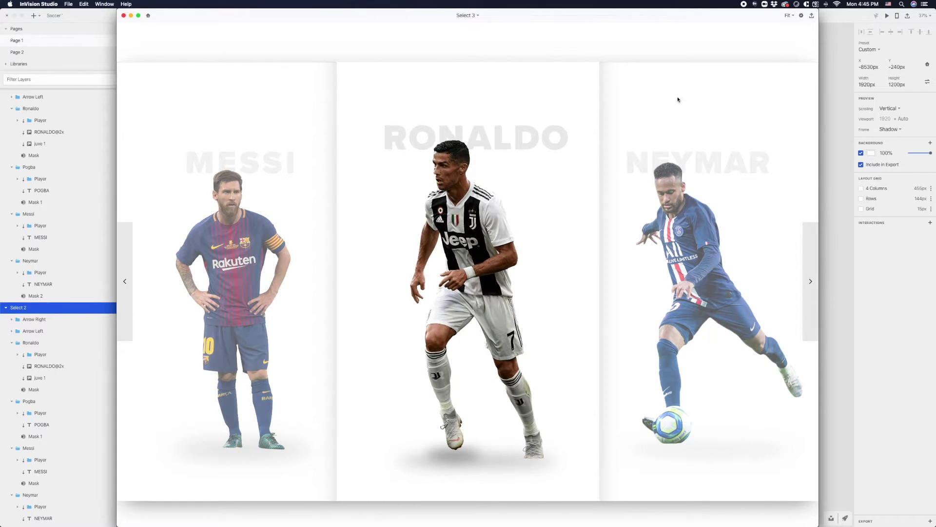
mouse_move(498, 140)
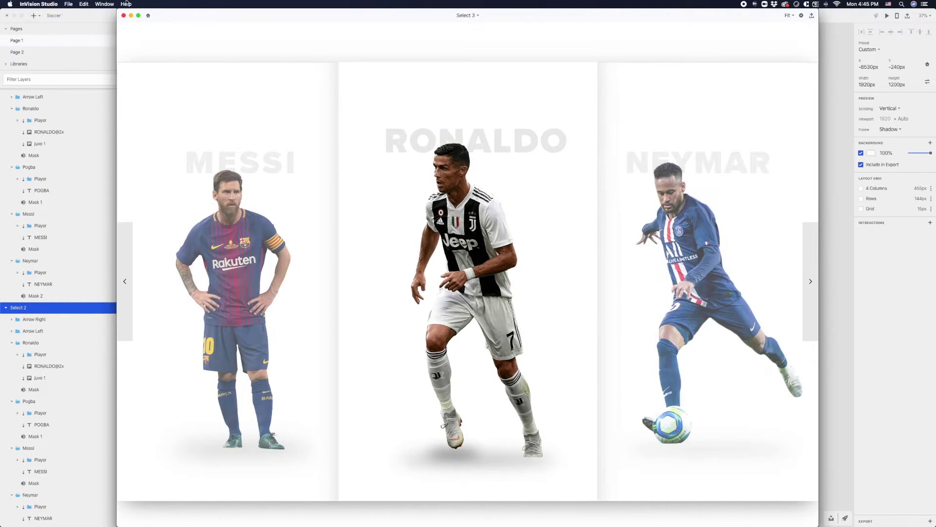
left_click(123, 16)
Move the Select 1, Select 2 and Select 3 artboards together away from Details, placing them at Y -190 px.
scroll(469, 69, "right", 10)
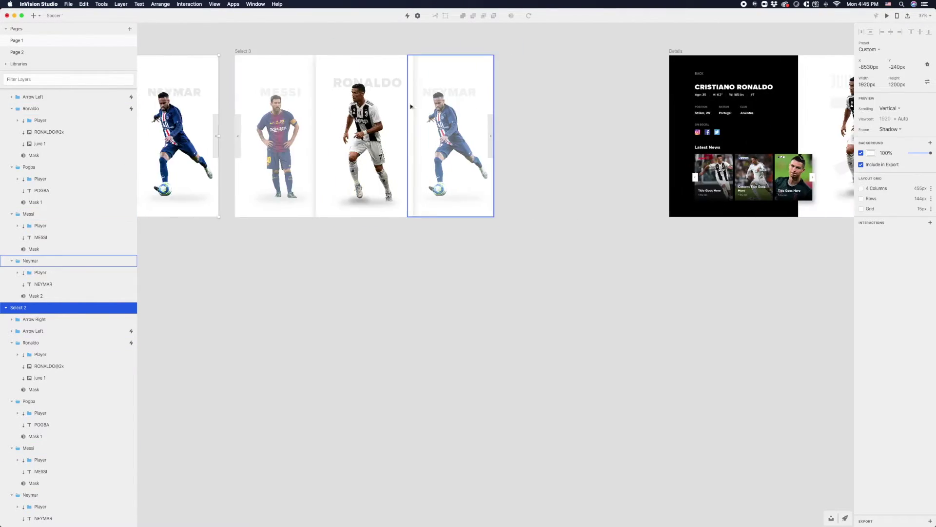
left_click(469, 70)
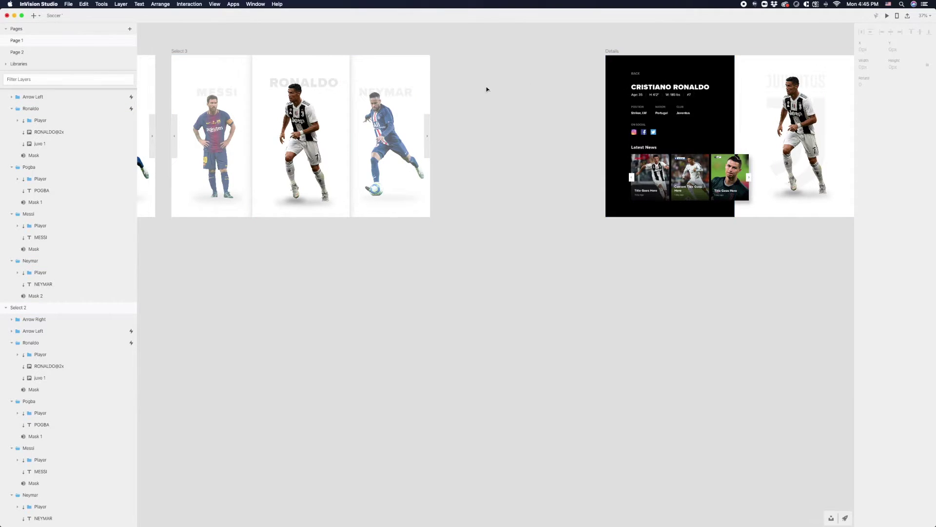
scroll(486, 88, "down", 3)
scroll(487, 88, "left", 8)
scroll(487, 86, "down", 5)
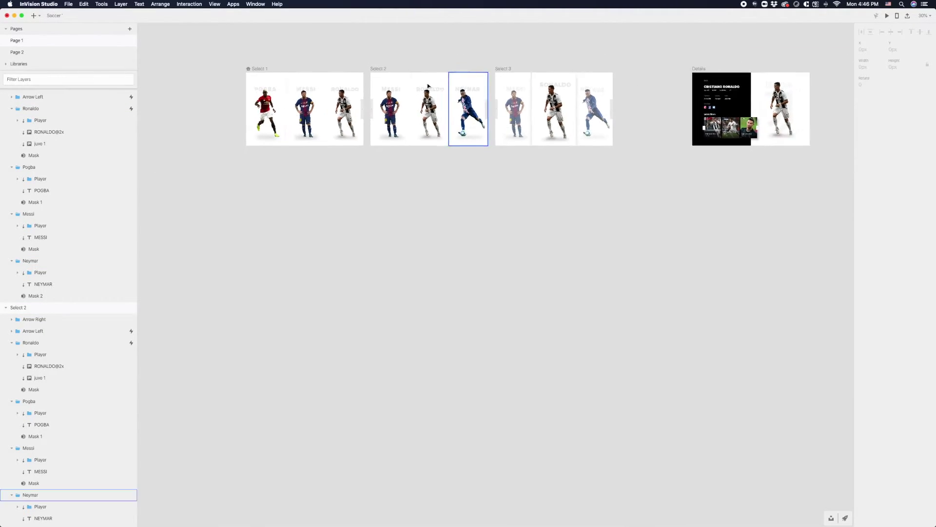
left_click(279, 70)
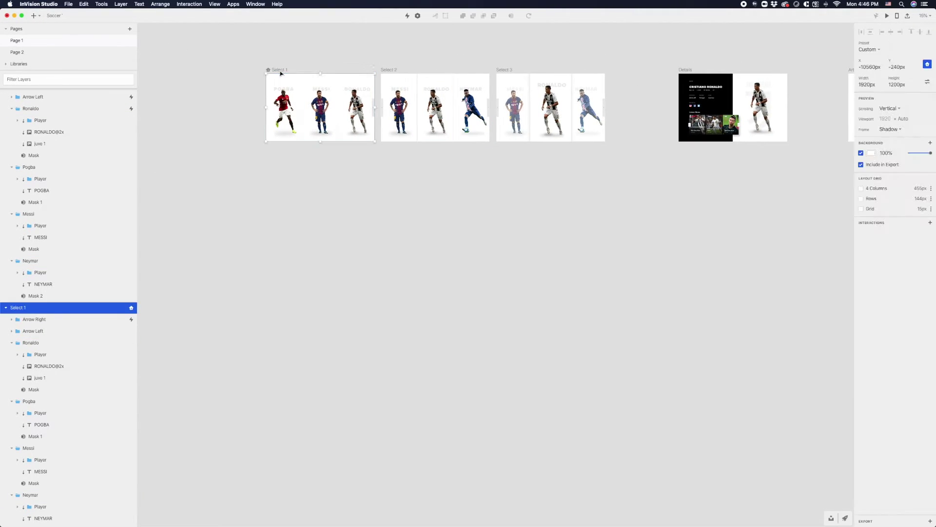
left_click(509, 69, "shift")
left_click_drag(509, 69, 445, 72)
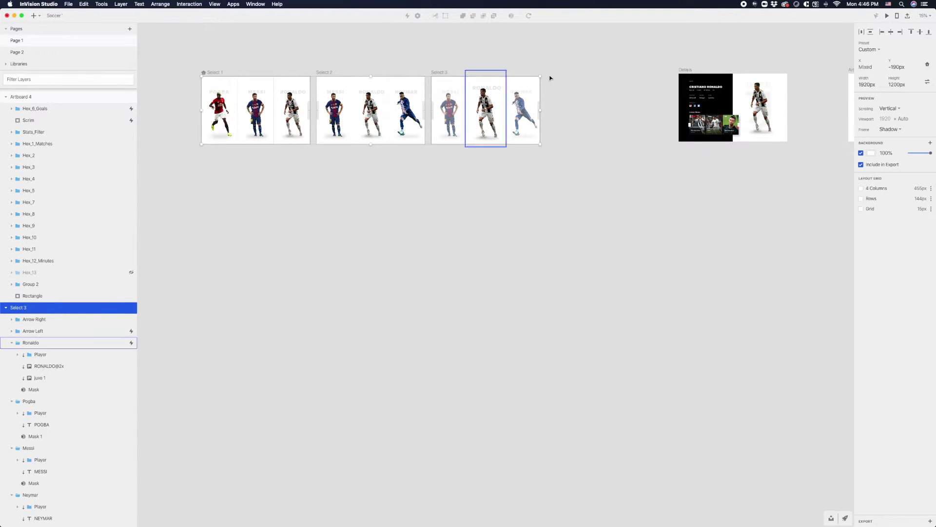
Duplicate the Select 3 artboard into the free space between it and the Details artboard.
scroll(561, 78, "up", 5)
scroll(536, 81, "up", 5)
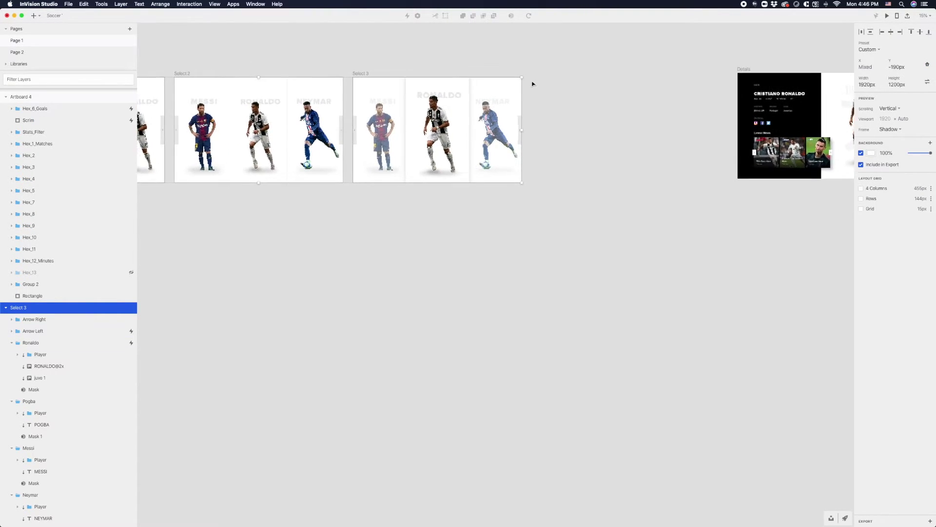
left_click(567, 84)
left_click(320, 73)
left_click_drag(321, 73, 542, 73)
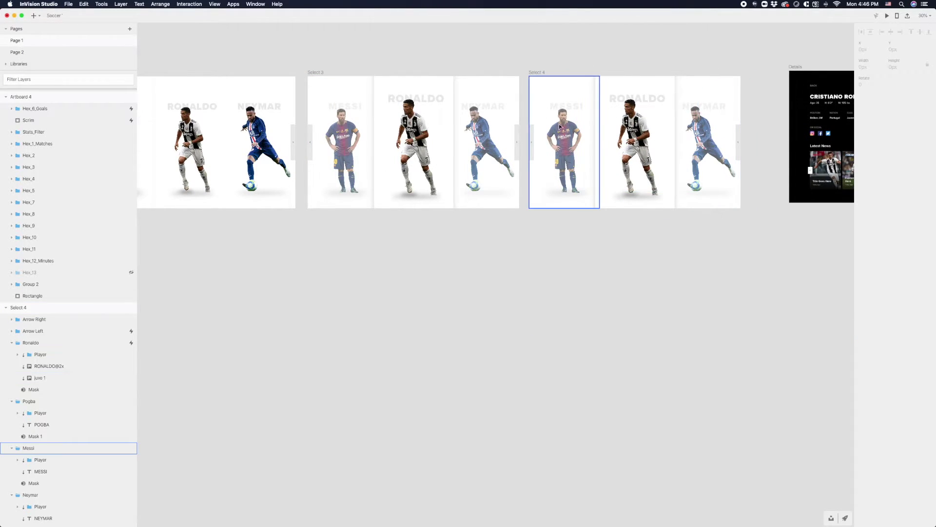
scroll(581, 122, "up", 2)
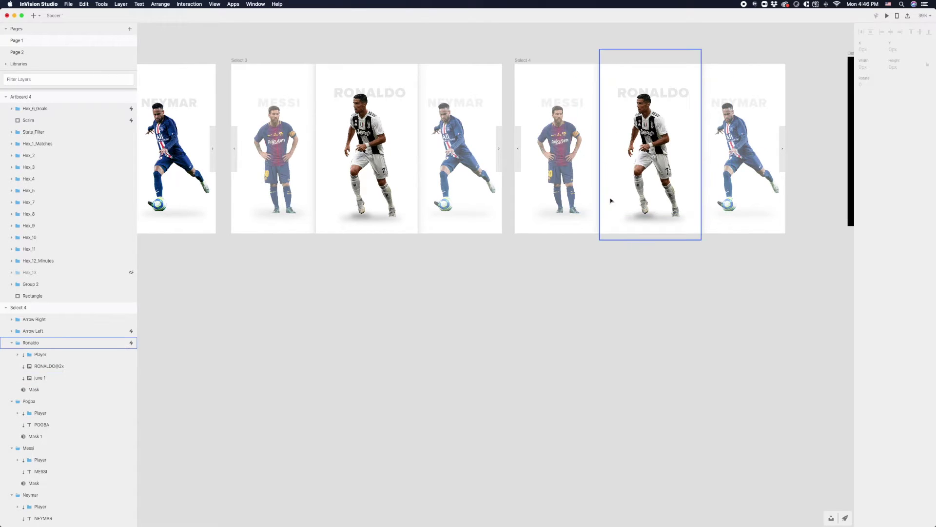
scroll(610, 200, "right", 4)
left_click(540, 218)
scroll(541, 218, "right", 3)
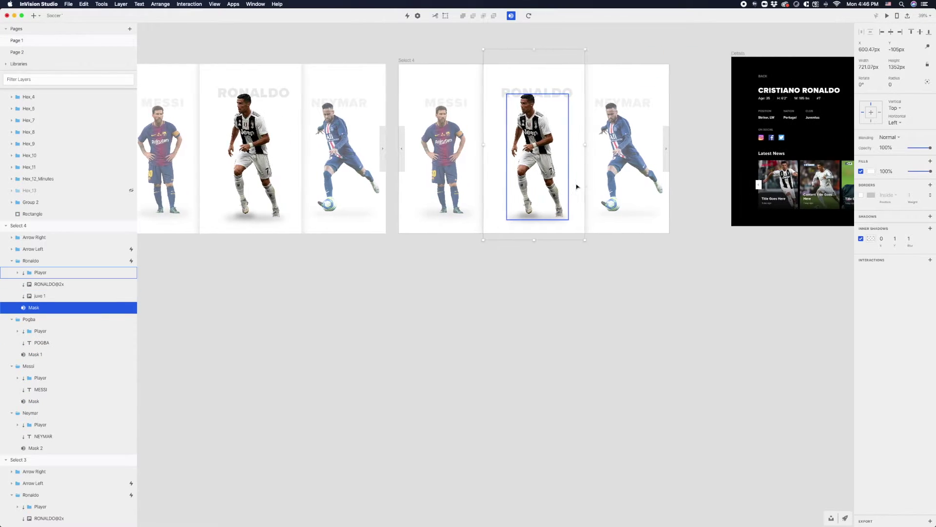
left_click_drag(550, 145, 632, 149)
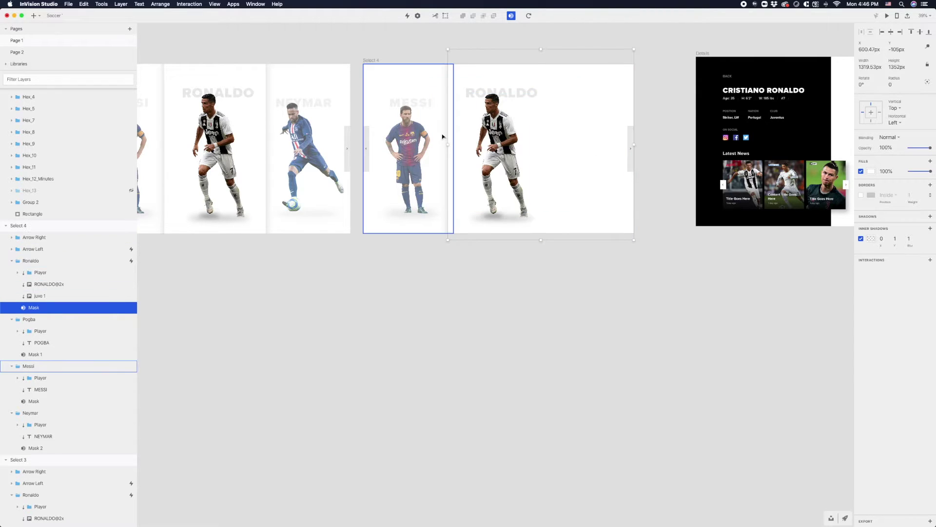
left_click_drag(448, 145, 363, 143)
Shift the Messi group on Select 4 outward from Ronaldo, to X -29 px.
left_click(401, 140)
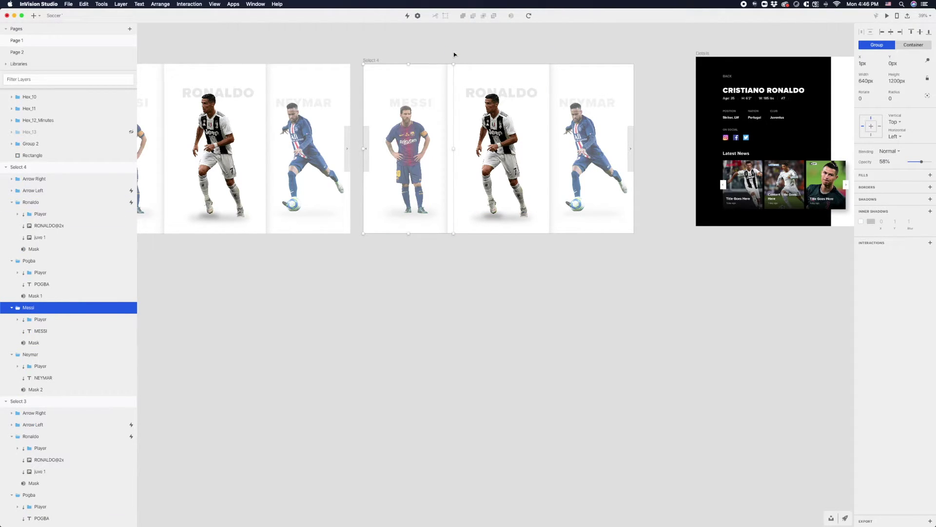
left_click(409, 58)
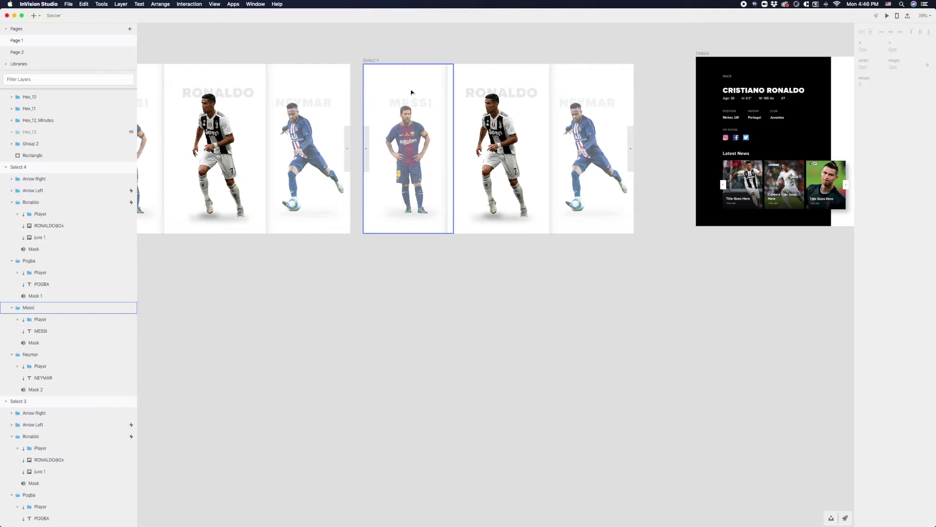
left_click(411, 91)
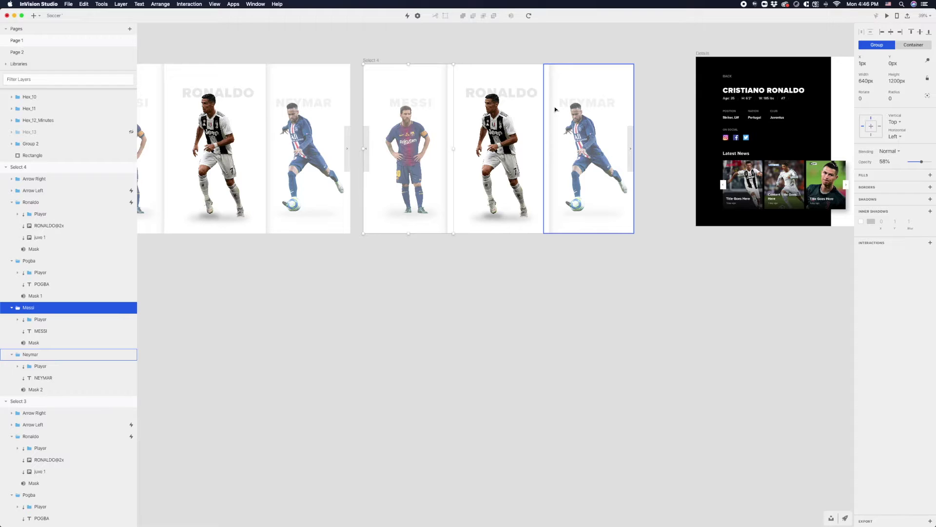
key("shift+Left")
key("shift+Left")
key("shift+Left")
key("shift+Left")
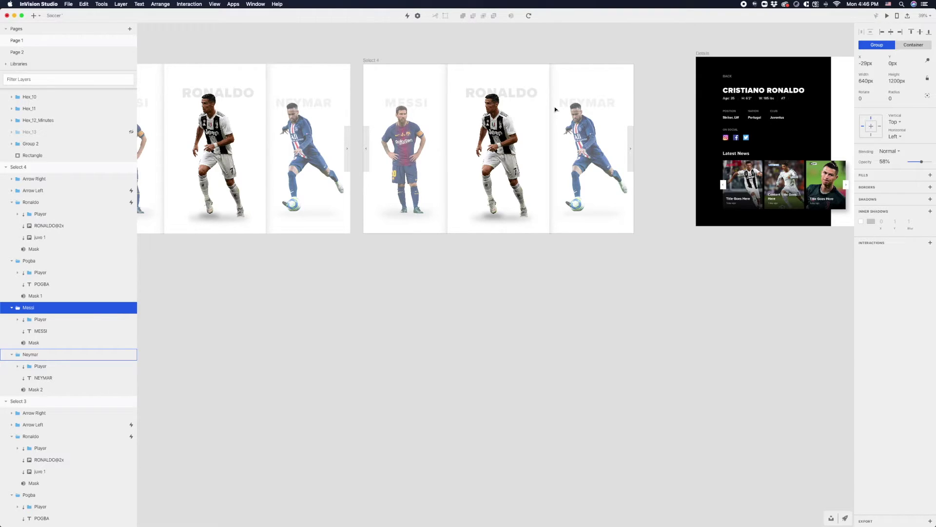
Shift the Neymar group on Select 4 outward from Ronaldo, to X 1320 px.
left_click(604, 108)
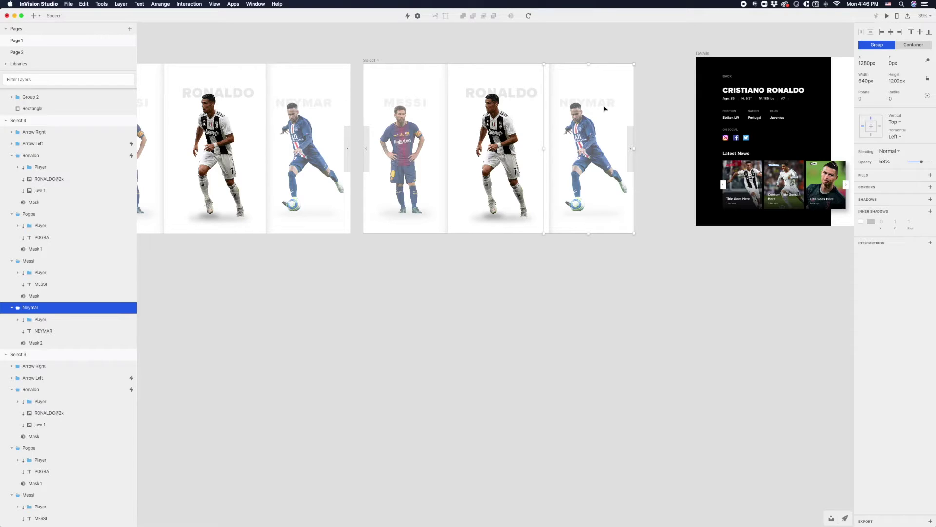
key("shift+Right")
key("shift+Right")
key("shift+Right")
key("shift+Right")
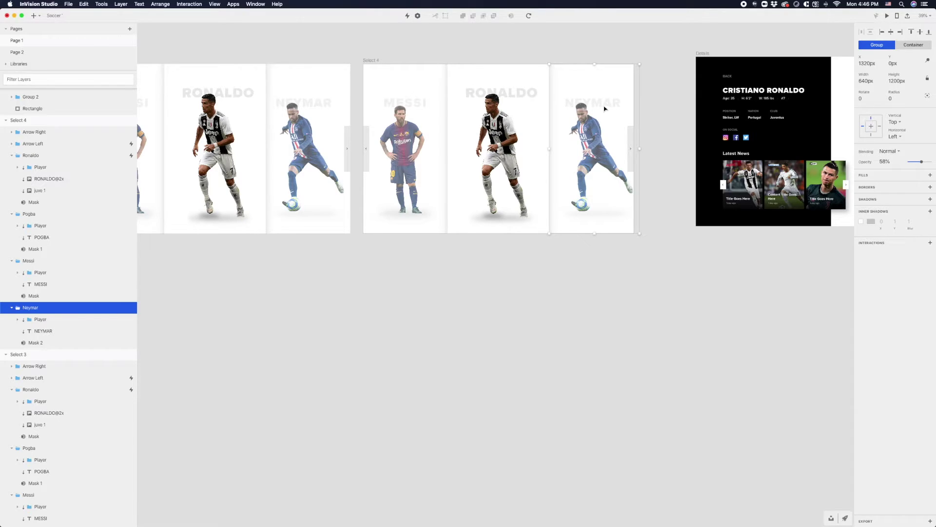
Widen the Ronaldo group's mask on Select 4 to the full artboard, X 0 px and width 1920 px, covering both neighbouring players.
left_click(532, 39)
left_click(526, 77)
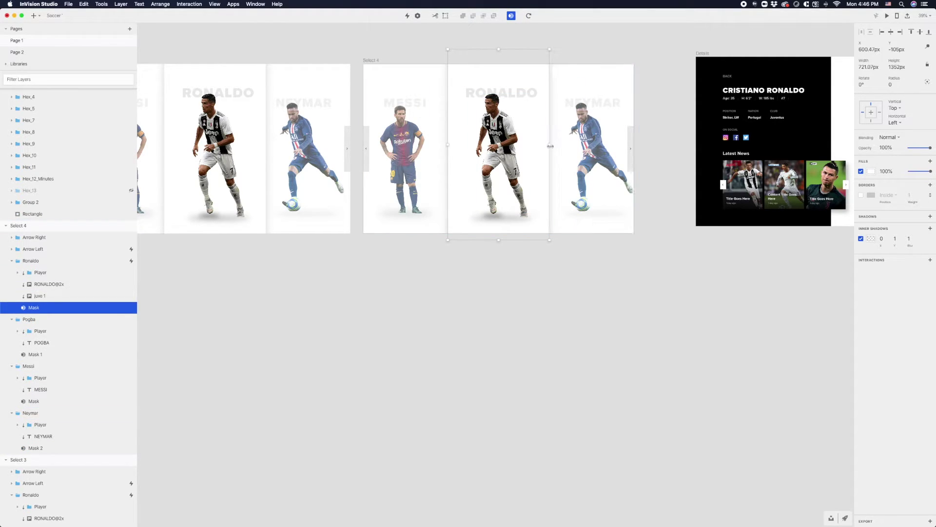
left_click_drag(550, 145, 634, 144)
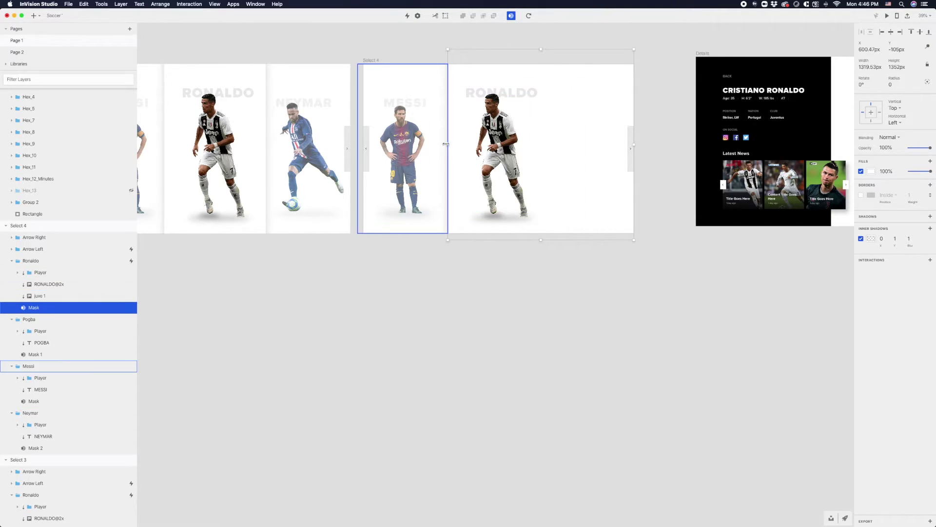
left_click_drag(443, 145, 363, 147)
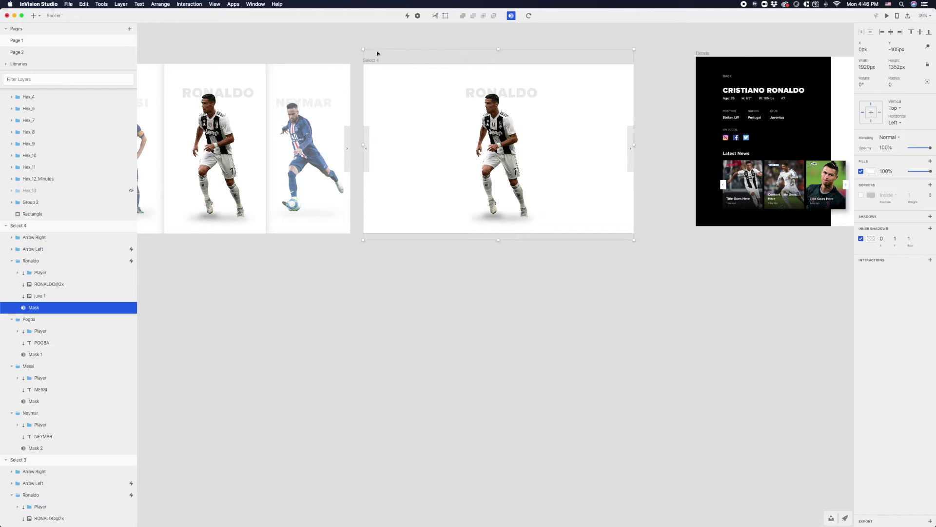
left_click(378, 52)
Move Arrow Left on Select 4 off the artboard to X -50 px and Arrow Right off the opposite edge.
scroll(375, 148, "up", 3)
left_click(364, 137)
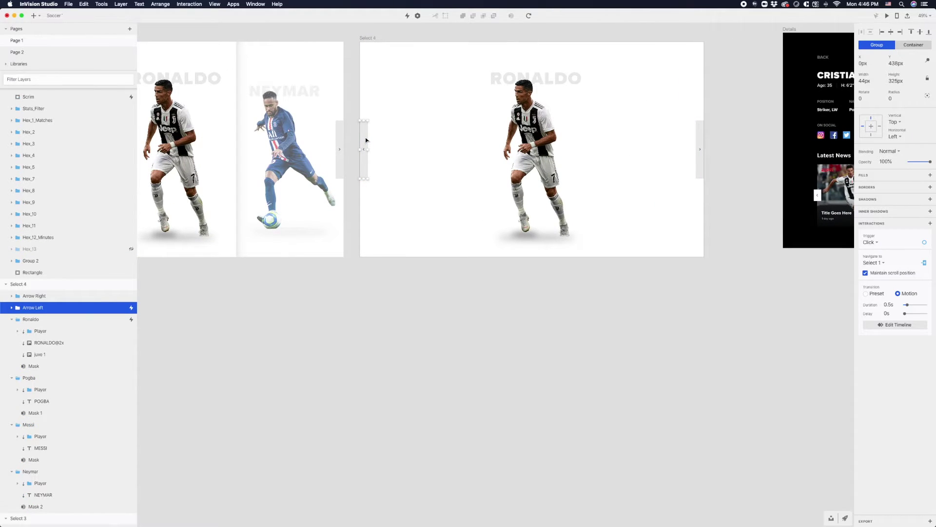
key("shift+Left")
key("shift+Left")
key("shift+Left")
scroll(656, 100, "left", 3)
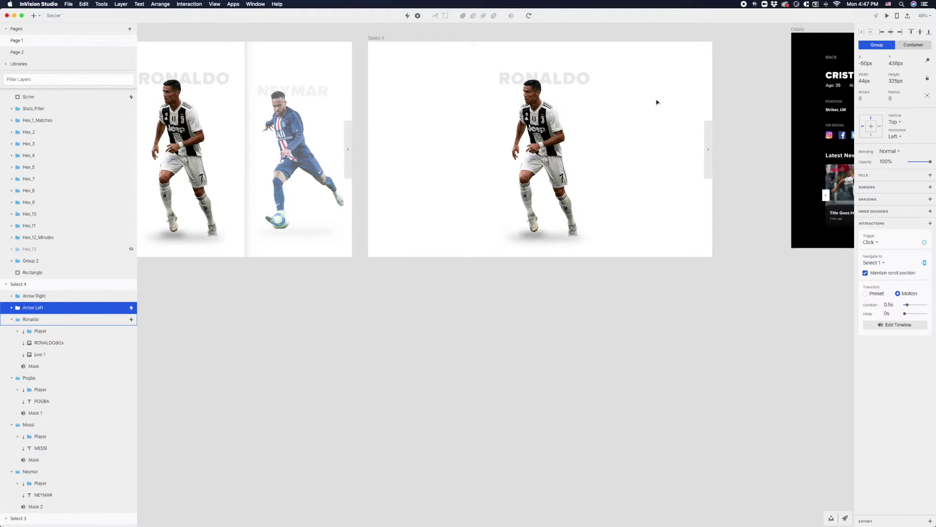
left_click(716, 139)
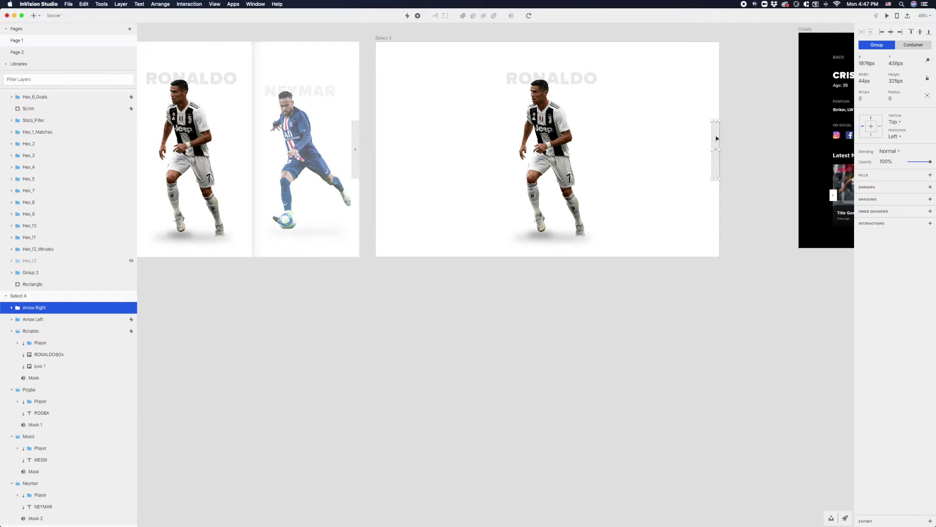
left_click(725, 98)
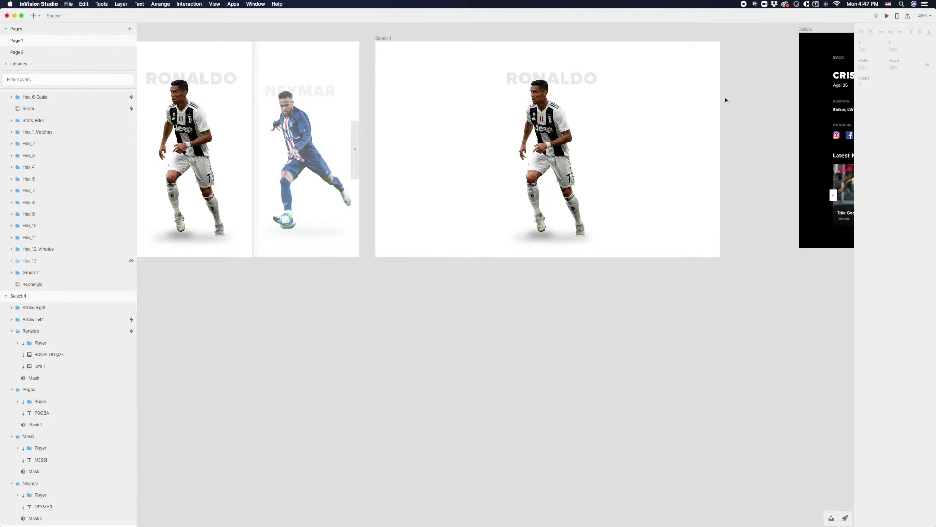
Set the opacity of the RONALDO title and the juve 1 image on Select 4 to 0%.
scroll(702, 103, "up", 3)
scroll(694, 104, "right", 10)
scroll(549, 109, "down", 3)
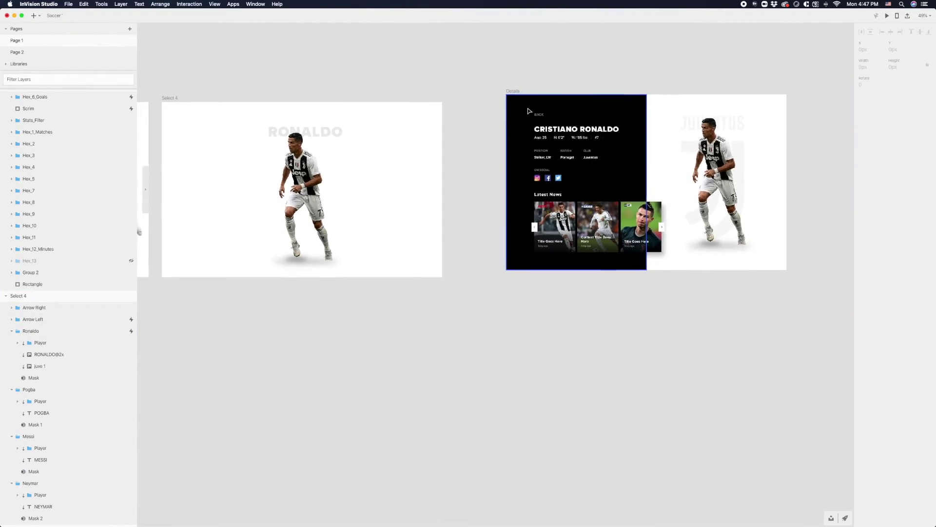
left_click(335, 131)
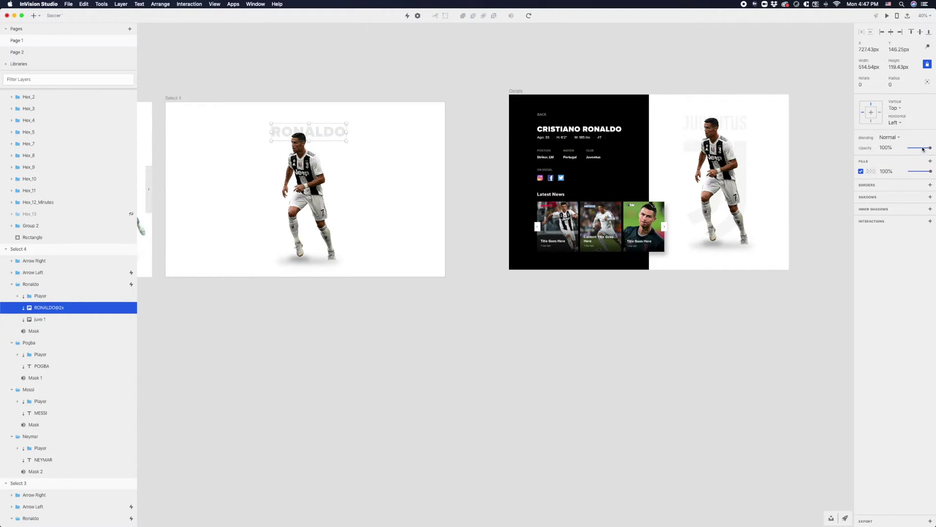
left_click_drag(923, 149, 897, 145)
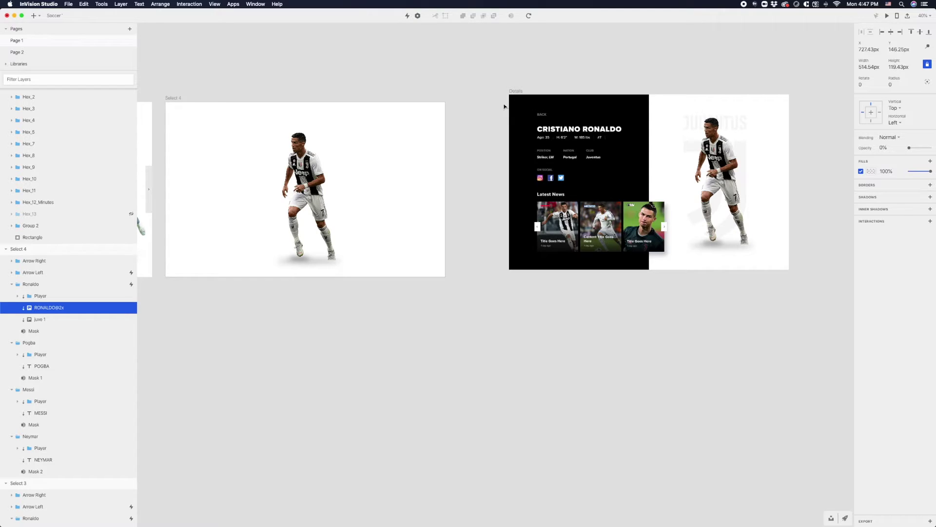
scroll(427, 96, "left", 2)
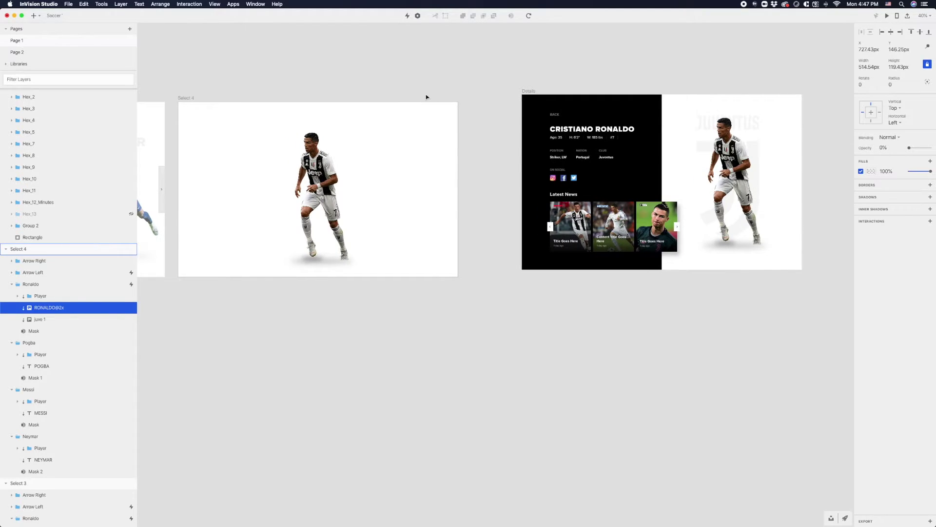
left_click(379, 159)
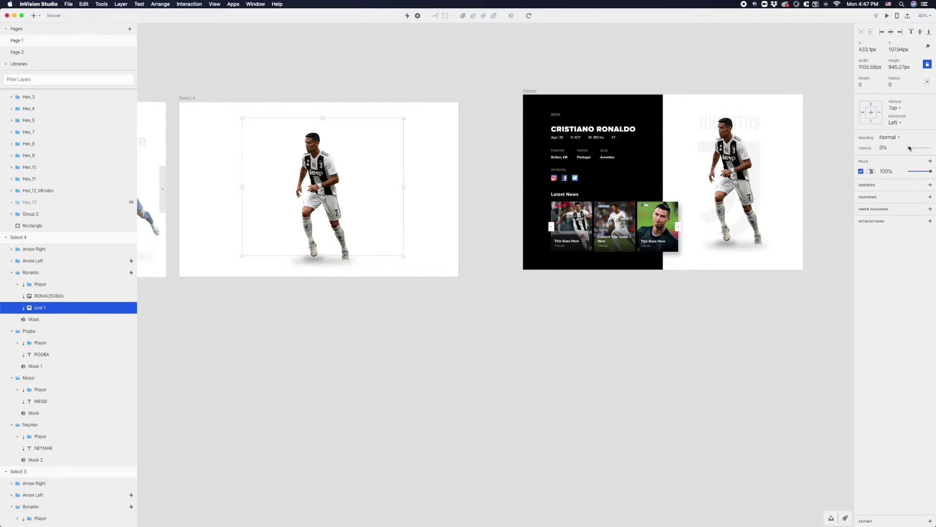
left_click_drag(909, 147, 835, 139)
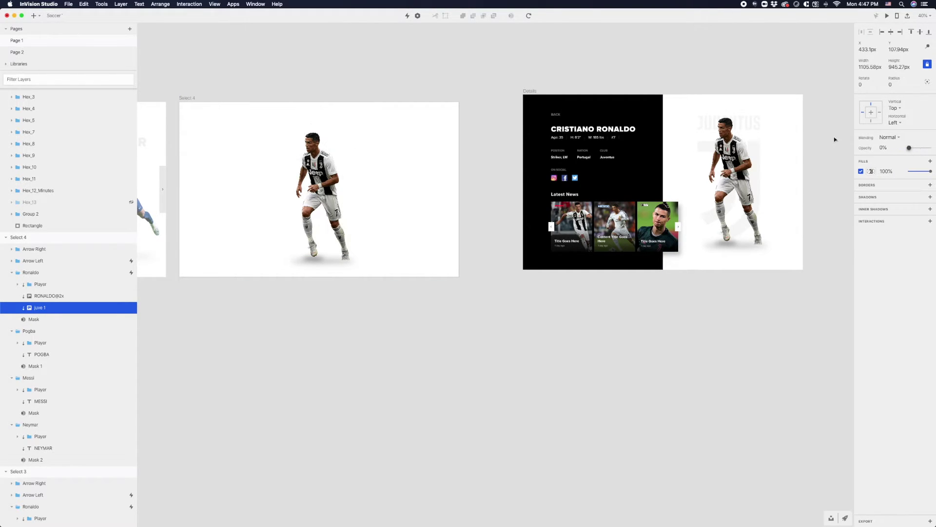
scroll(479, 68, "left", 1)
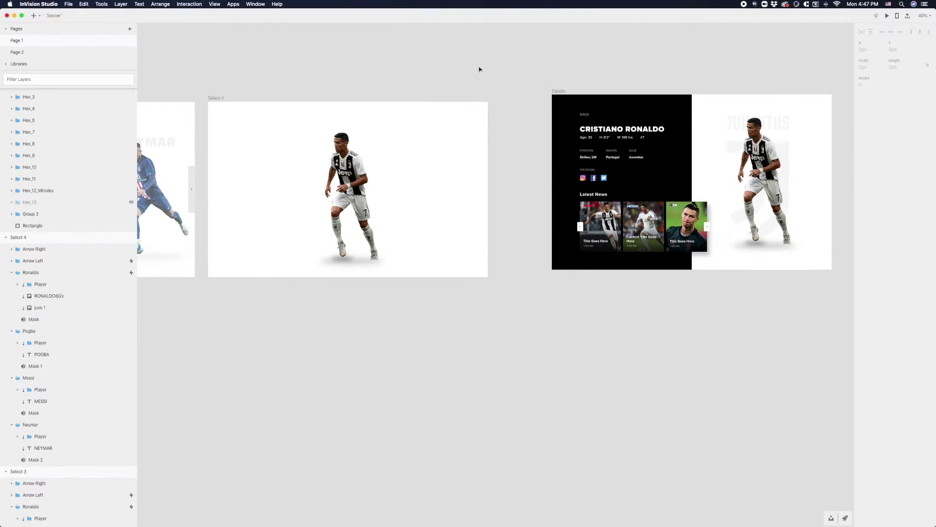
Add a Click interaction from the Ronaldo group on Select 3 to Select 4 with a 0.3s Motion transition.
scroll(480, 68, "left", 10)
left_click(360, 157)
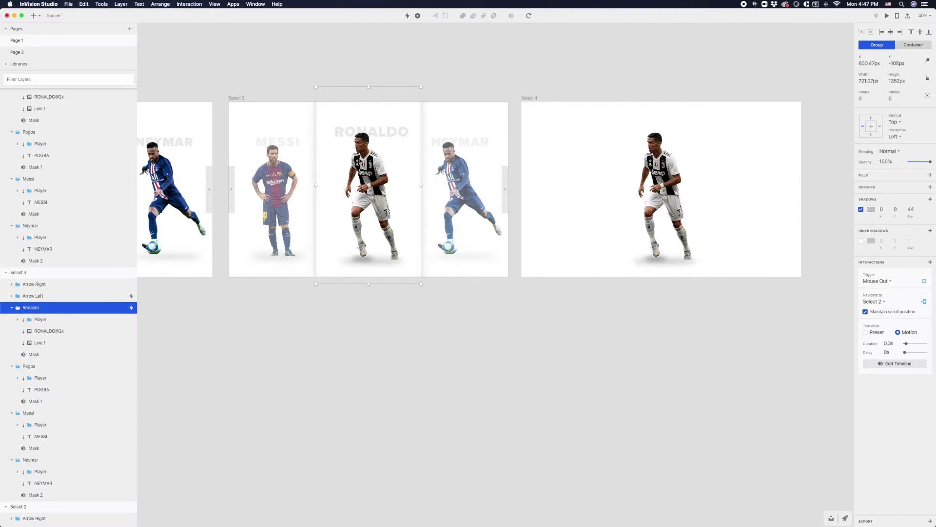
key("c")
left_click(560, 145)
left_click(573, 153)
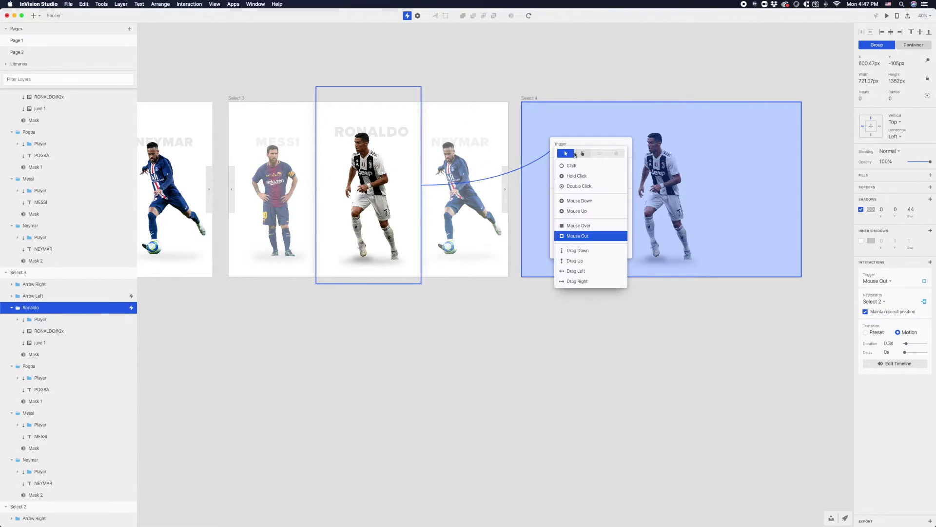
left_click(573, 164)
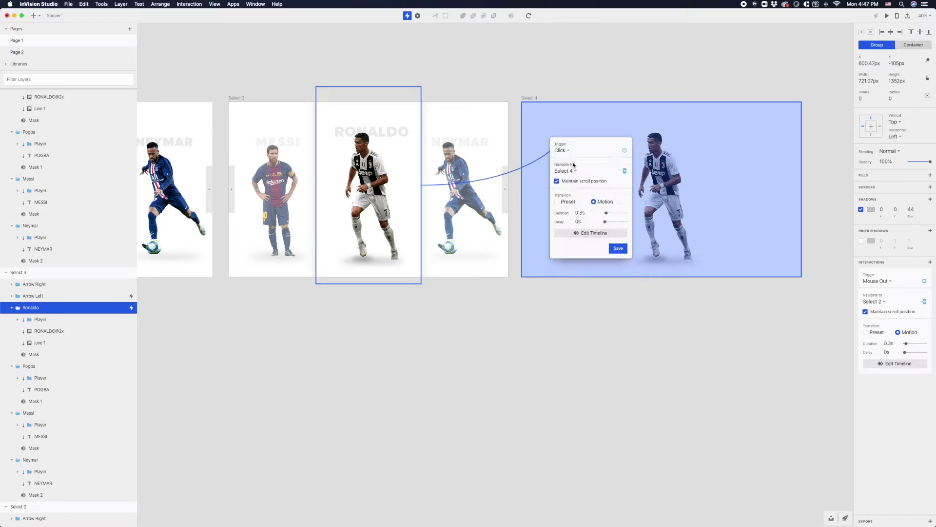
left_click(618, 249)
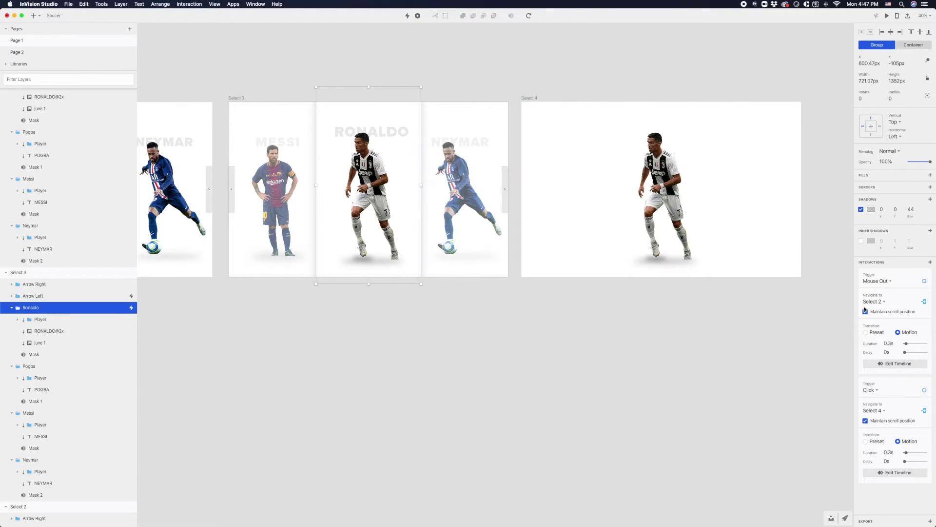
Open the timeline of the Select 3 to Select 4 transition and play the animation to check it.
left_click(913, 476)
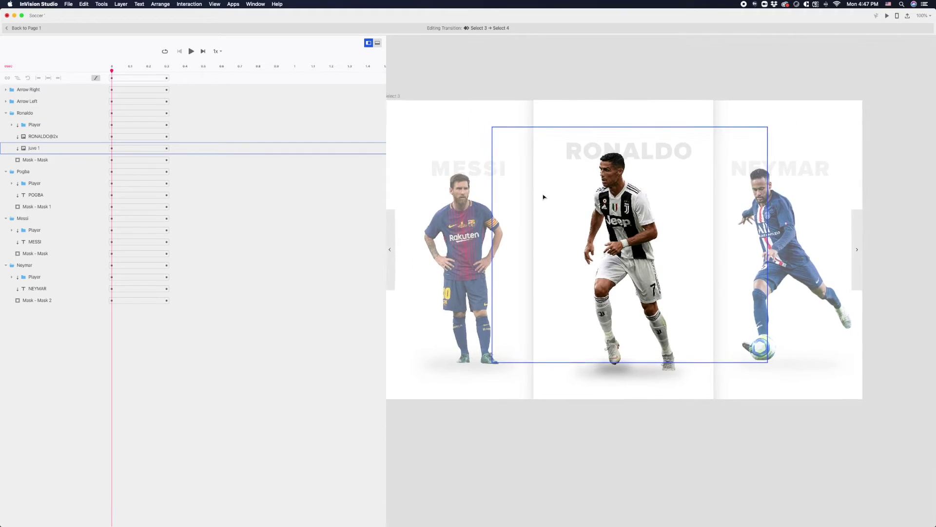
scroll(544, 197, "down", 3)
key("space")
key("space")
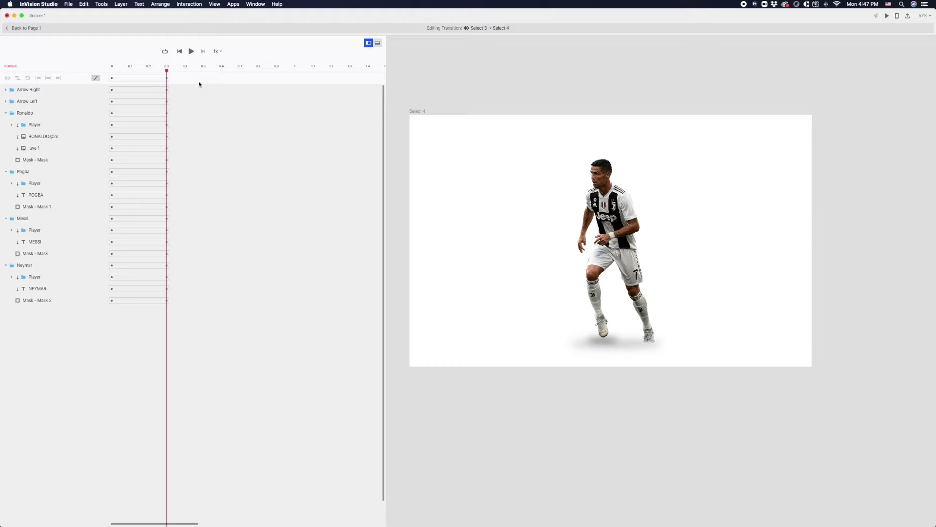
Set the easing of the whole Select 3 to Select 4 transition to Ease in, with the starting curve handle stretched further along time.
left_click(94, 78)
left_click(137, 141)
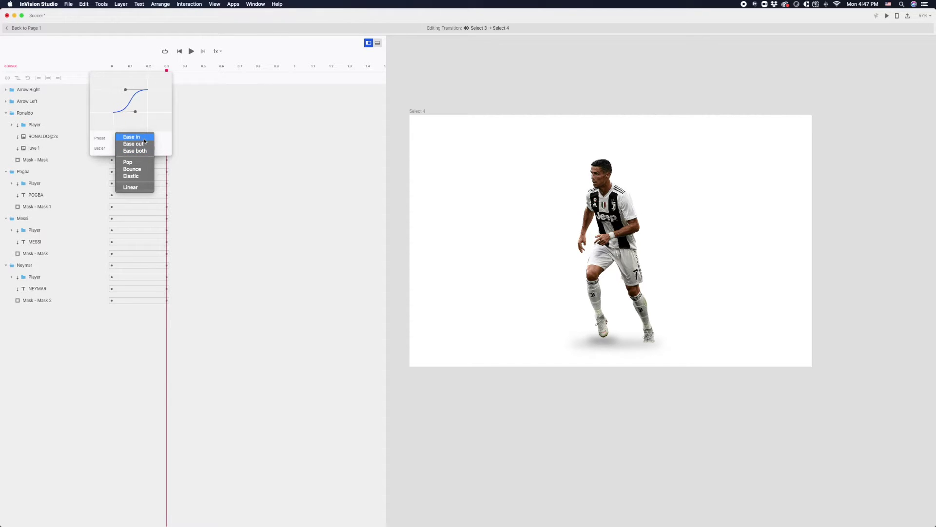
left_click(145, 138)
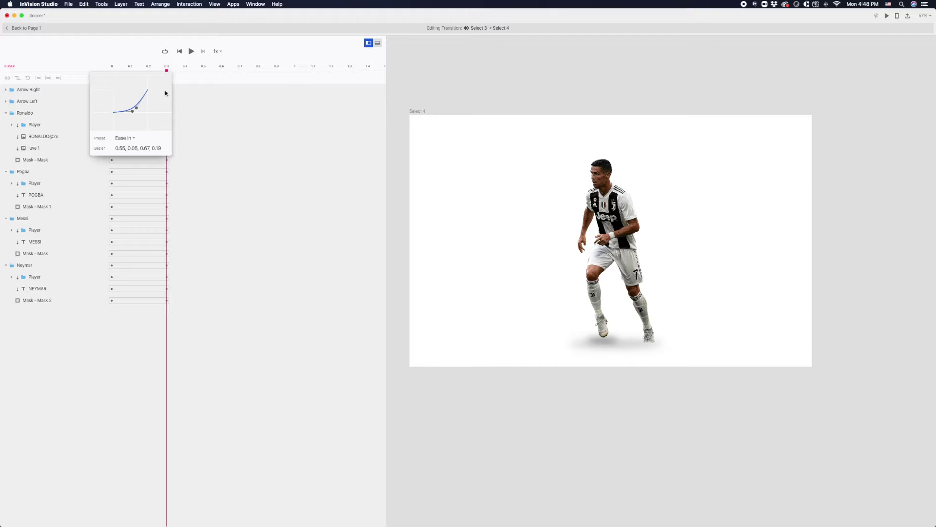
left_click_drag(132, 111, 140, 113)
left_click_drag(141, 114, 143, 113)
left_click(429, 89)
Shorten all layers of the Select 3 to Select 4 transition together to about 0.27 s.
left_click(164, 77)
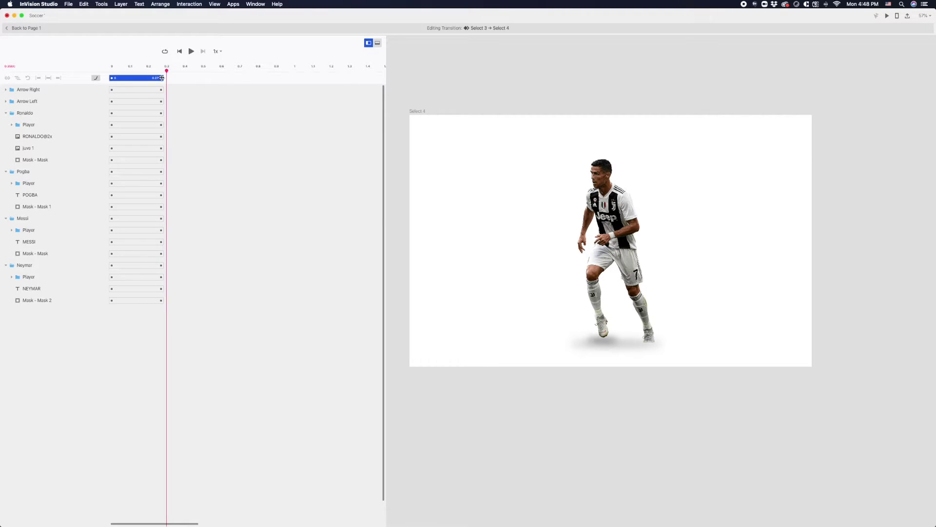
left_click_drag(162, 77, 161, 77)
scroll(161, 77, "down", 1)
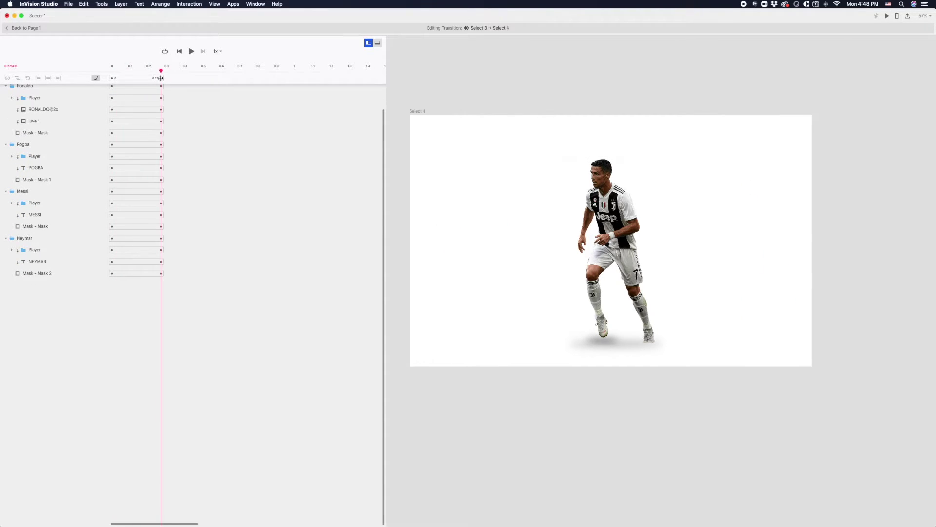
Set the easing of the RONALDO@2x title layer in this transition to Ease both.
left_click(629, 157)
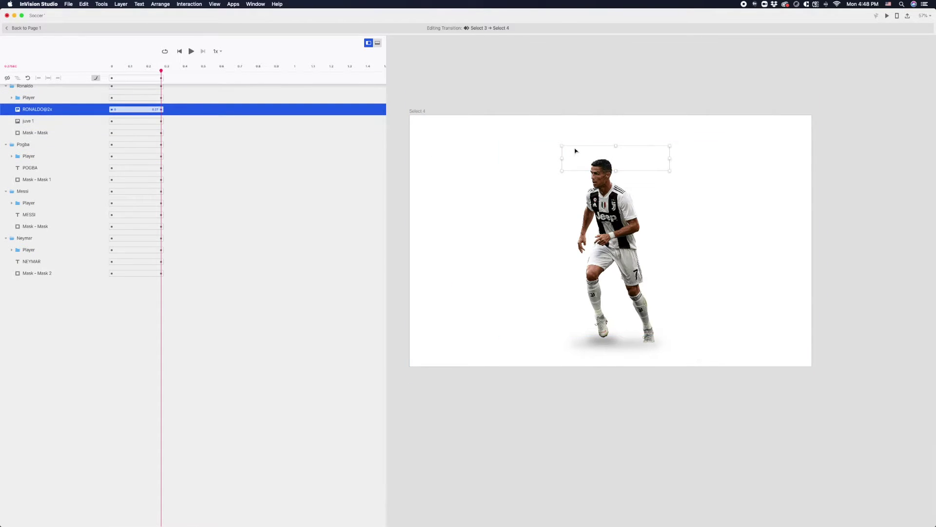
left_click(96, 109)
left_click(126, 170)
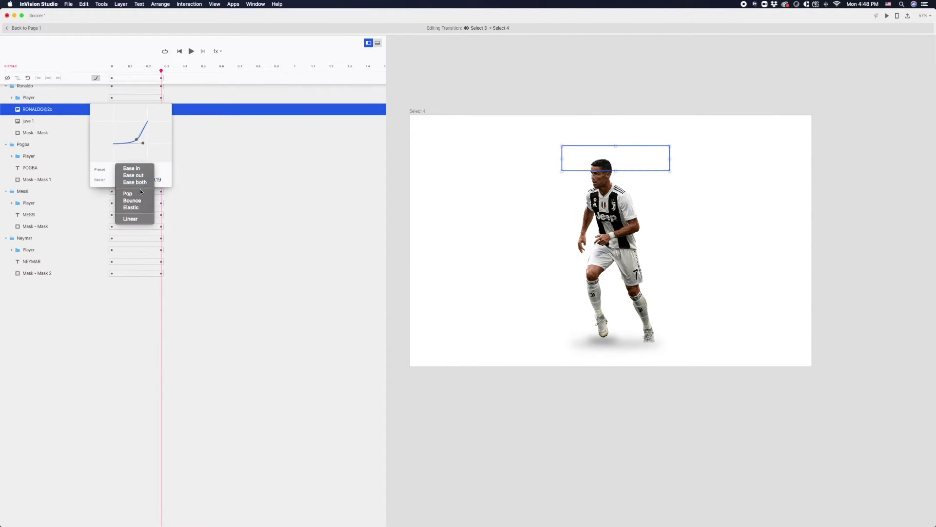
left_click(143, 184)
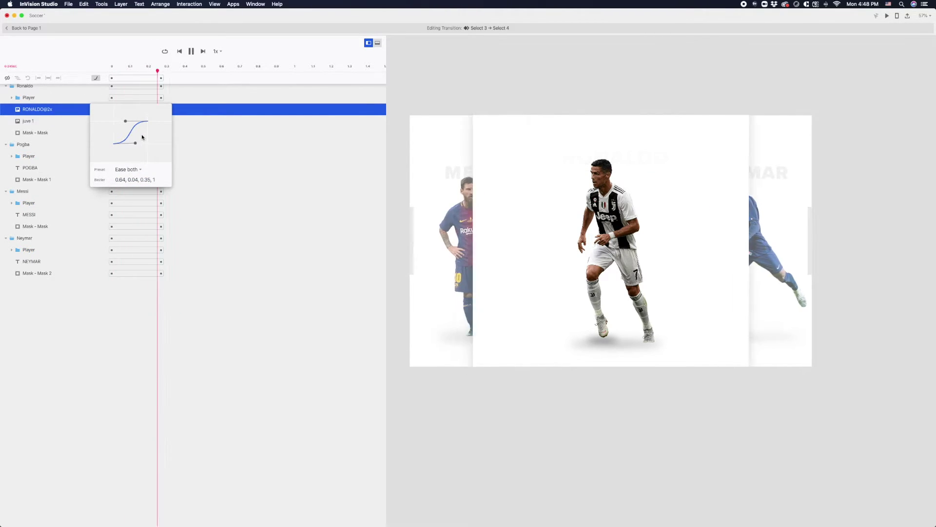
Preview the prototype from Select 1, advancing to the next slide and choosing Ronaldo to check the transition to Select 4.
left_click(20, 28)
left_click(21, 29)
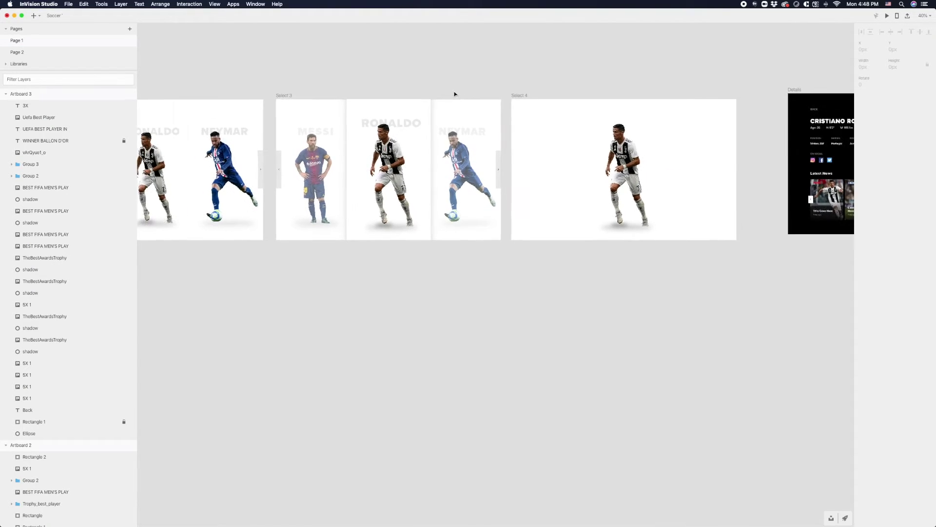
scroll(376, 115, "right", 5)
left_click(307, 94)
scroll(307, 96, "left", 10)
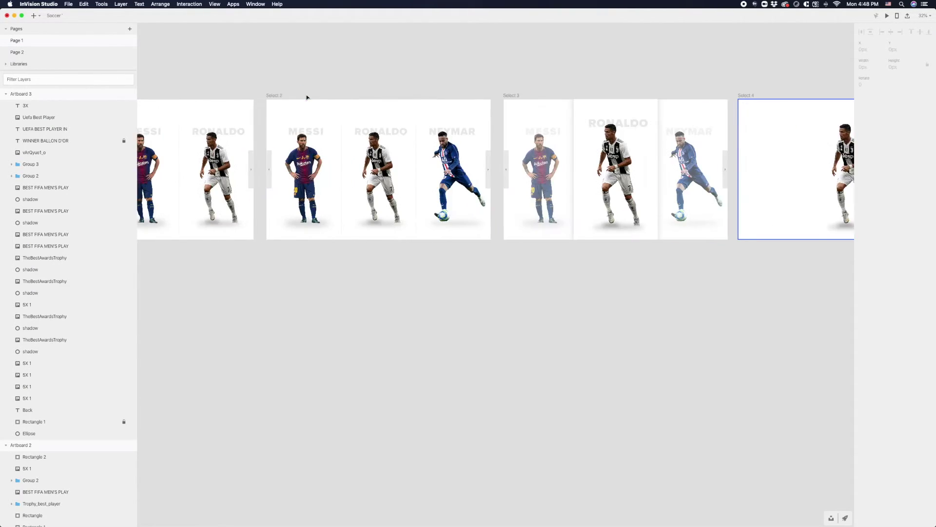
scroll(307, 96, "left", 5)
left_click(388, 95)
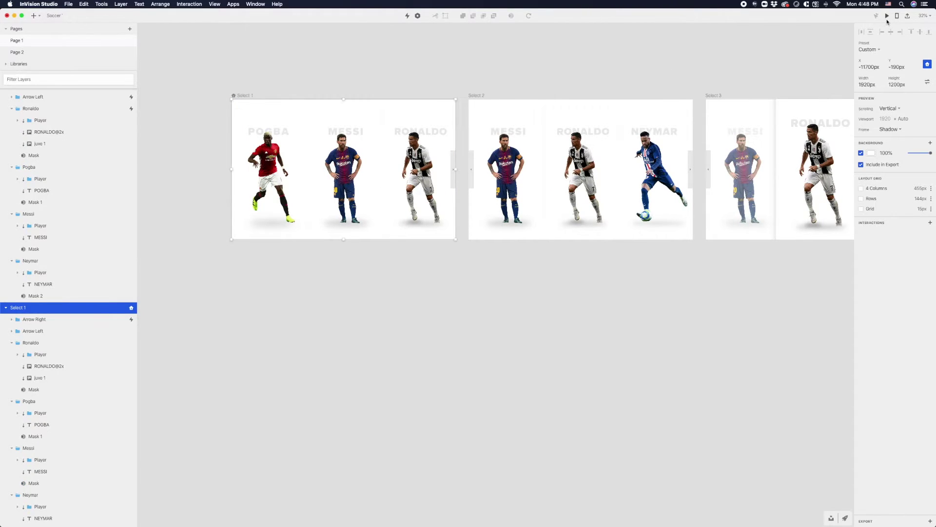
left_click(887, 16)
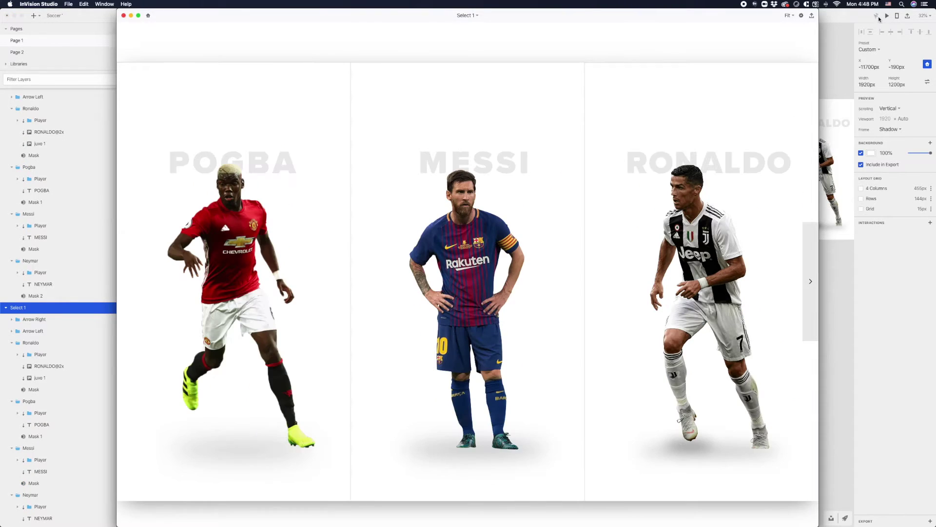
left_click(813, 260)
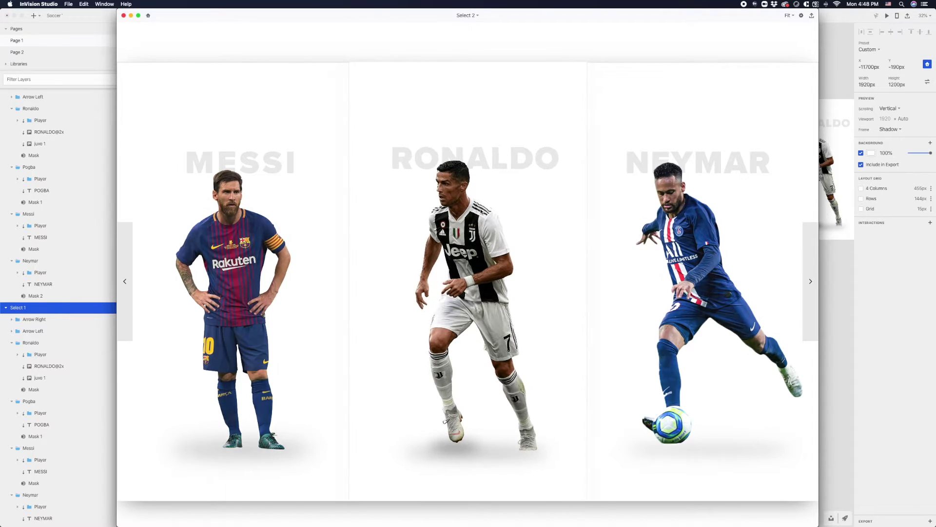
left_click(481, 212)
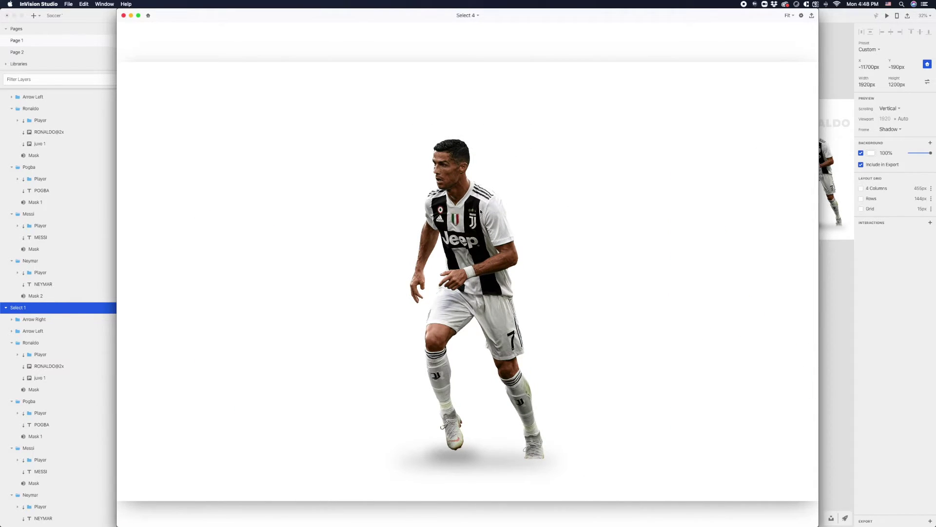
left_click(124, 16)
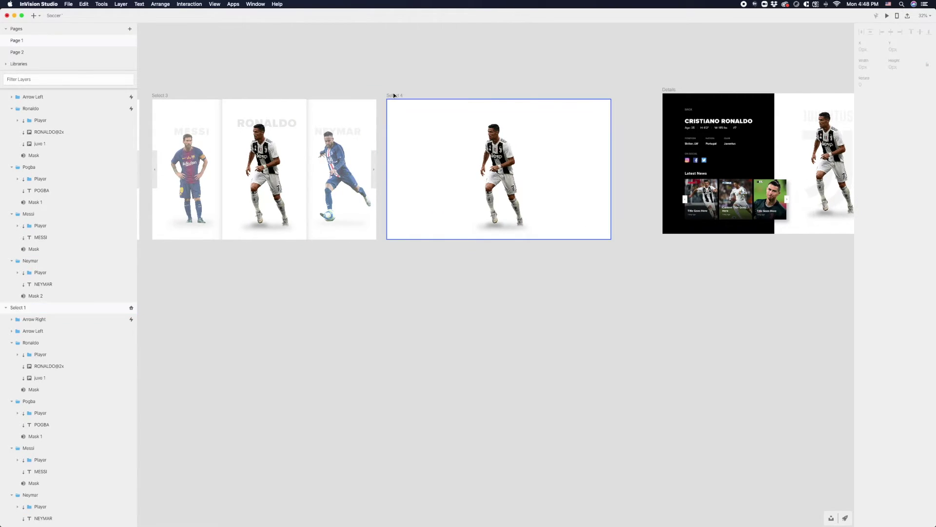
Move the Details artboard closer beside Select 4, level with its upper edge.
left_click_drag(508, 92, 471, 97)
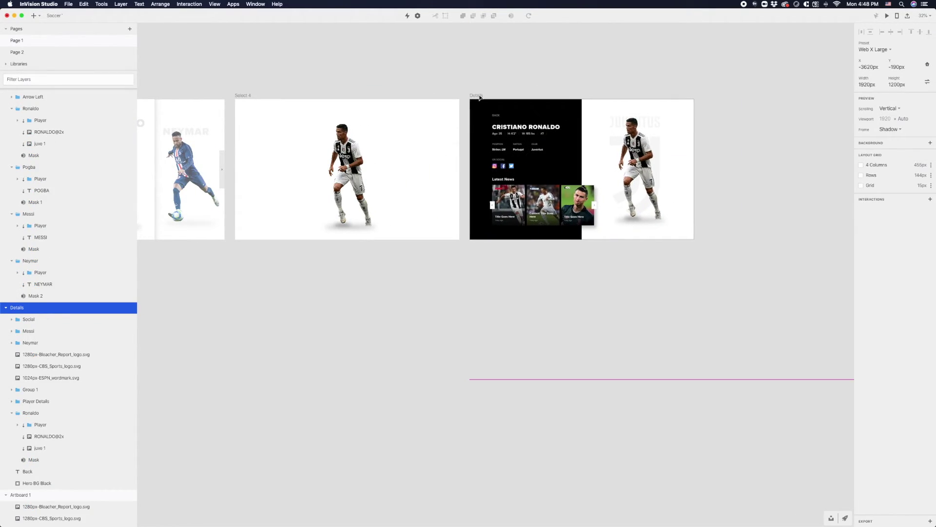
left_click(472, 73)
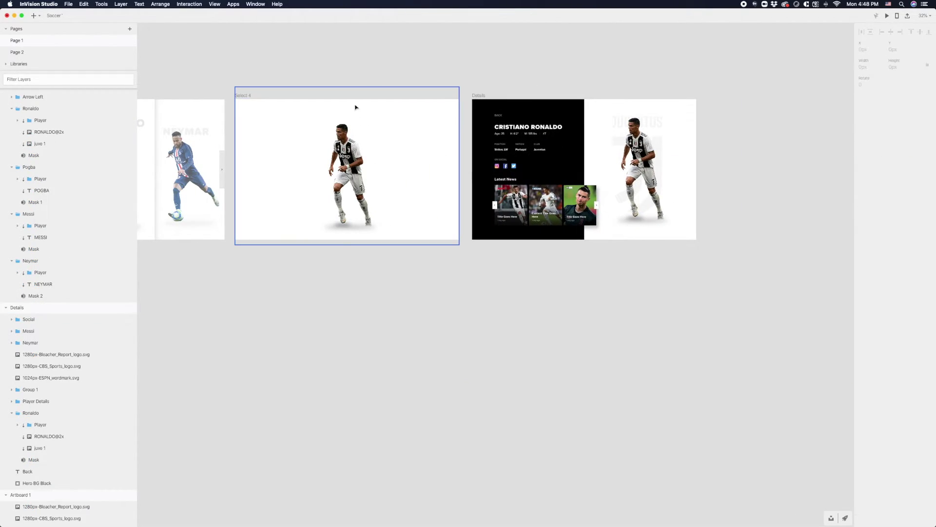
left_click(490, 115)
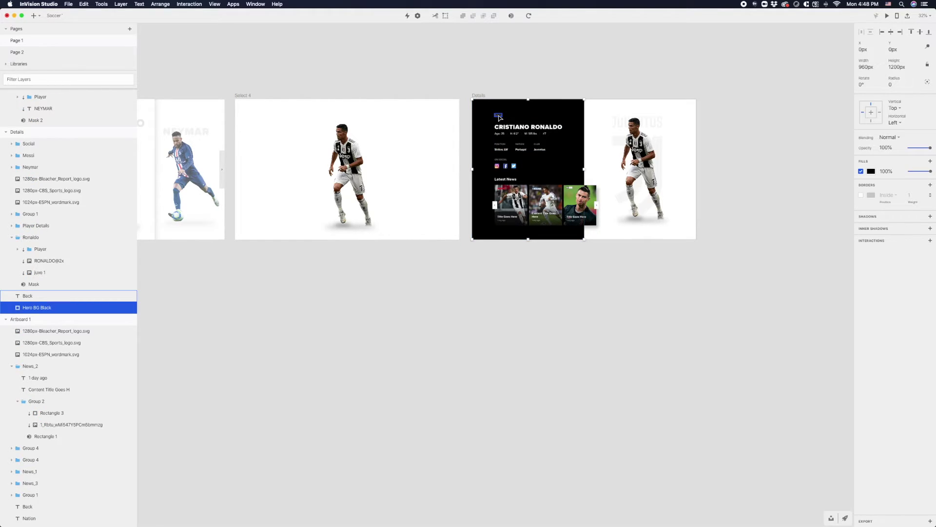
left_click(498, 116, "shift")
left_click(527, 144, "shift")
left_click(505, 165, "shift")
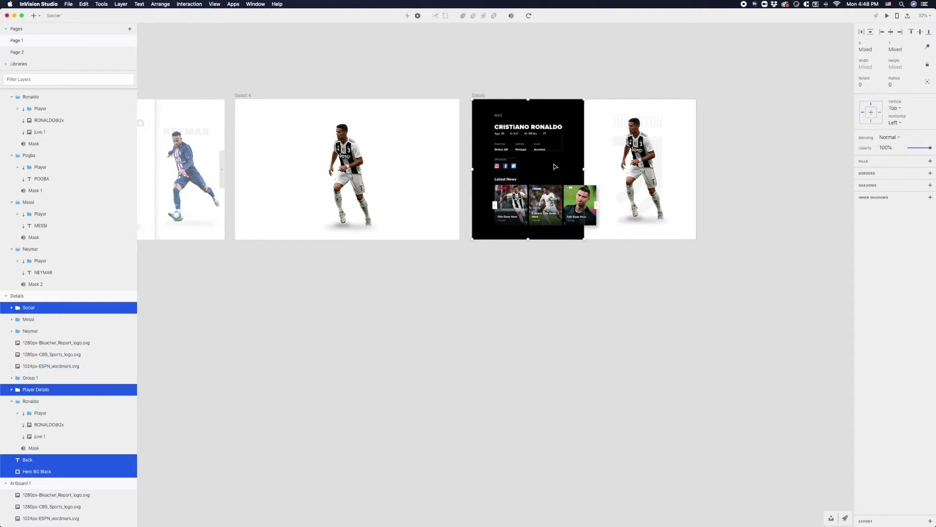
Group the ESPN, CBS Sports and Bleacher Report logos with the Latest News cards on Details and name the group News.
scroll(504, 195, "up", 3)
scroll(502, 175, "up", 5)
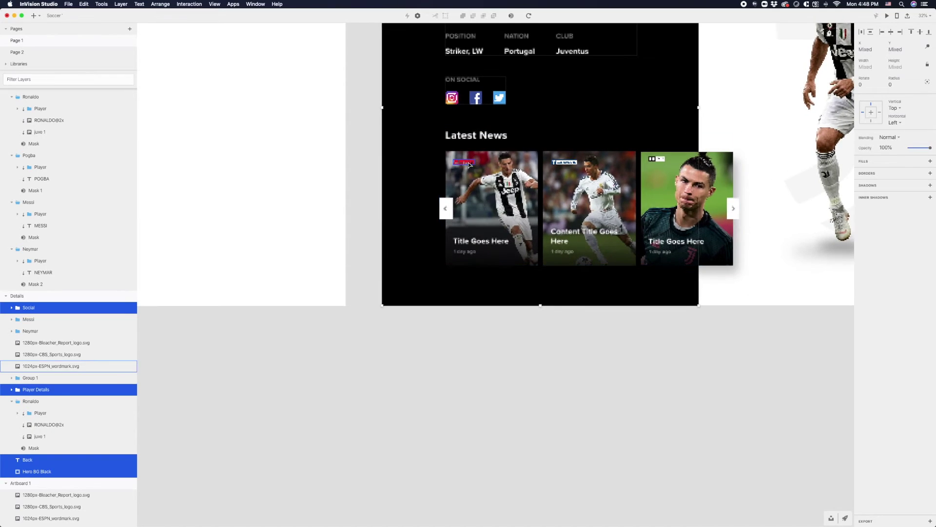
left_click(464, 162)
left_click(574, 163, "shift")
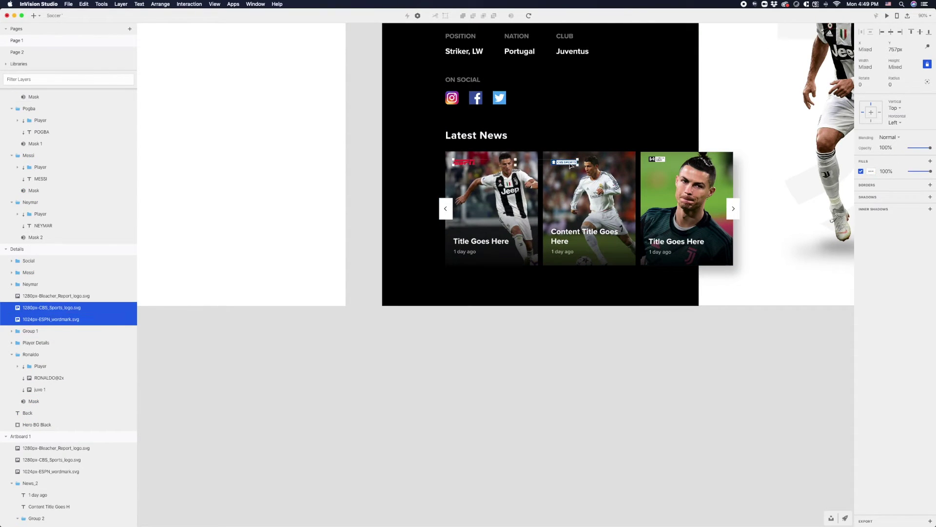
left_click(656, 157, "shift")
left_click(663, 179, "shift")
key("super+g")
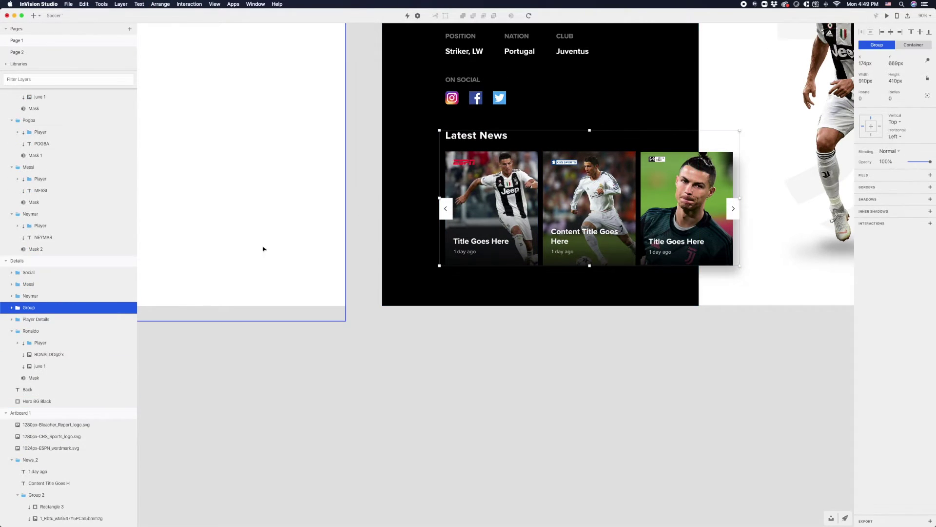
double_click(49, 308)
type("News")
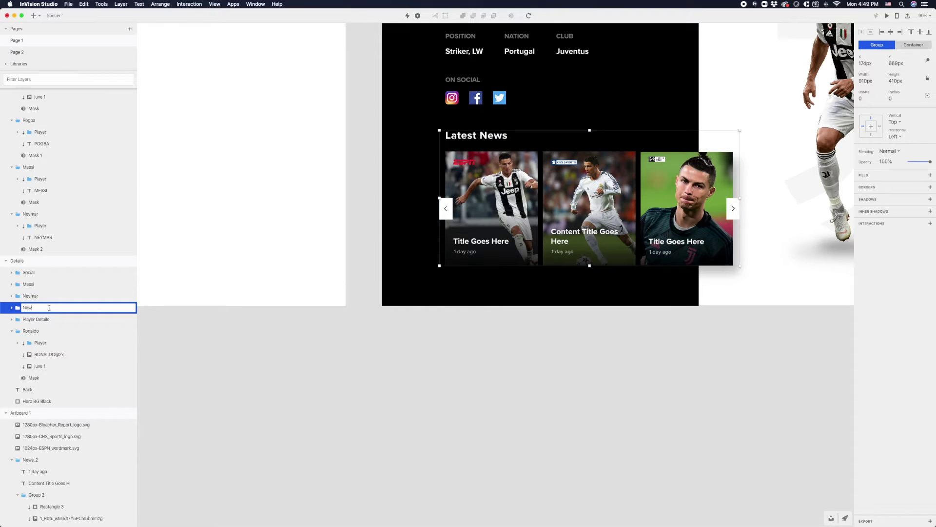
key("Return")
Copy Back, Player Details, Social, News and Hero BG Black from the Details artboard into Select 4.
scroll(570, 151, "down", 5)
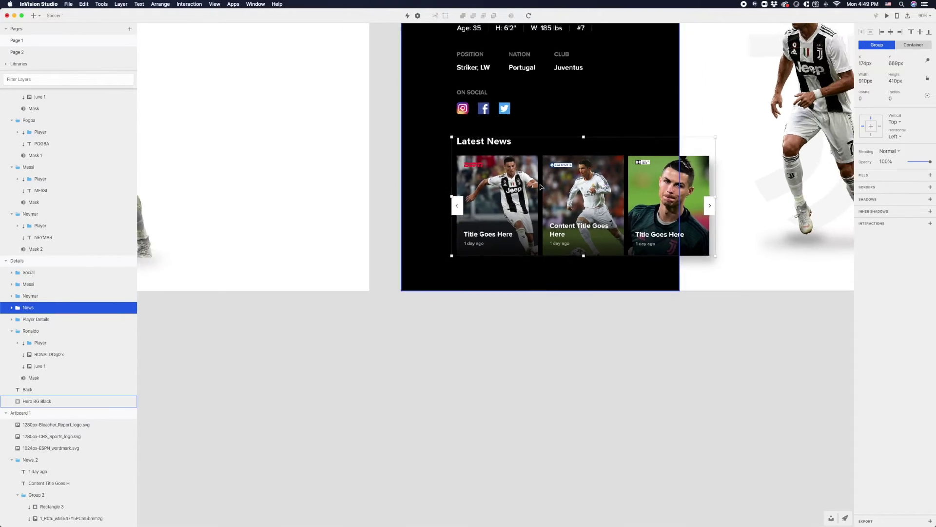
scroll(520, 122, "up", 3)
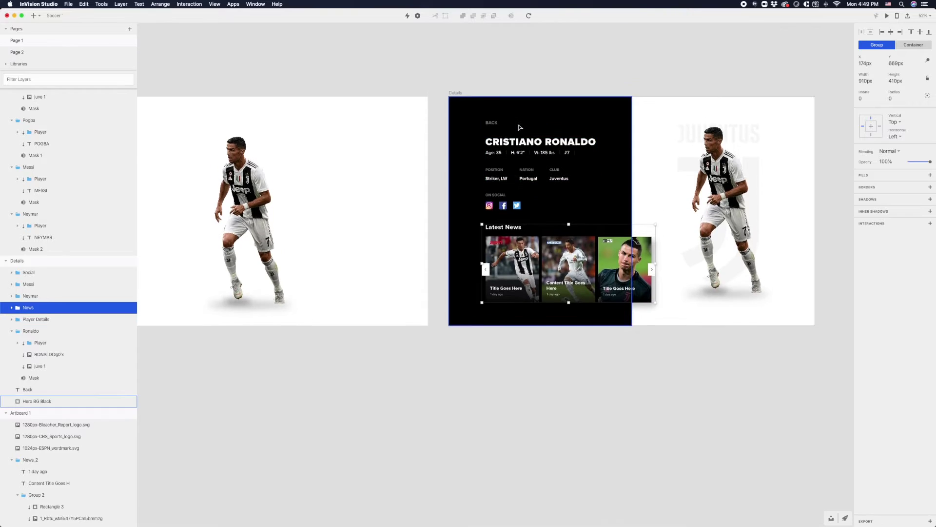
left_click(492, 118)
left_click(511, 148, "shift")
left_click(506, 200, "shift")
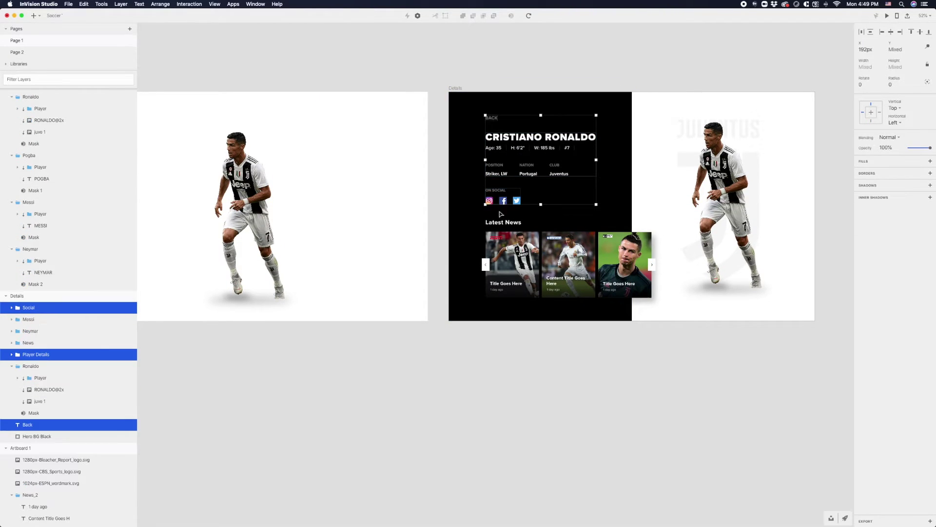
left_click(503, 225, "shift")
left_click(474, 199, "shift")
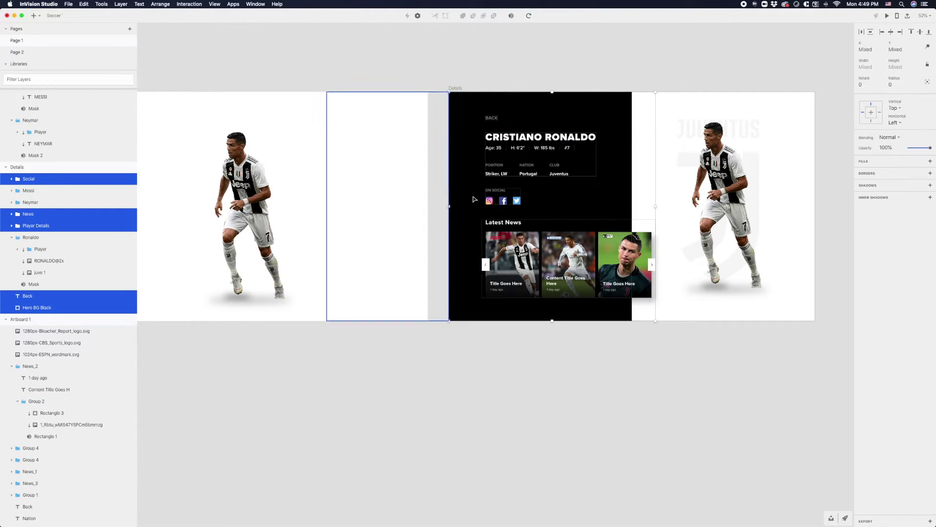
scroll(474, 199, "down", 2)
scroll(481, 142, "left", 10)
scroll(481, 141, "left", 1)
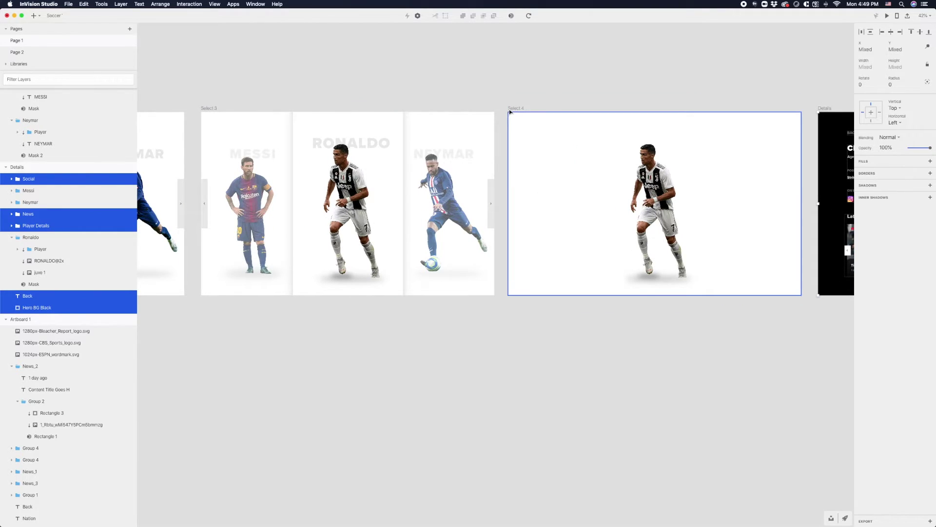
left_click(520, 108)
key("super+v")
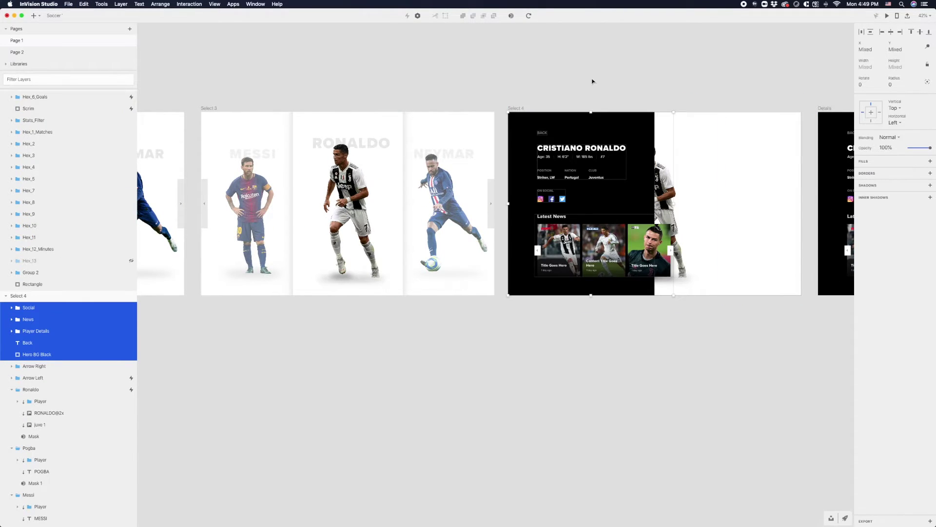
Make the Back, Player Details, Social and News layers on Select 4 fully transparent.
key("Escape")
left_click(542, 133)
left_click(550, 157, "shift")
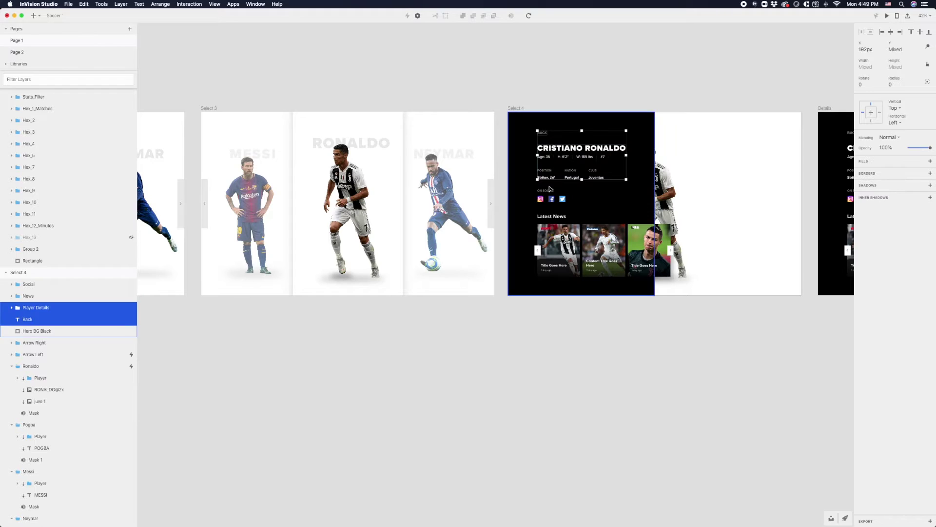
left_click(551, 197, "shift")
left_click(554, 216, "shift")
left_click_drag(930, 148, 905, 149)
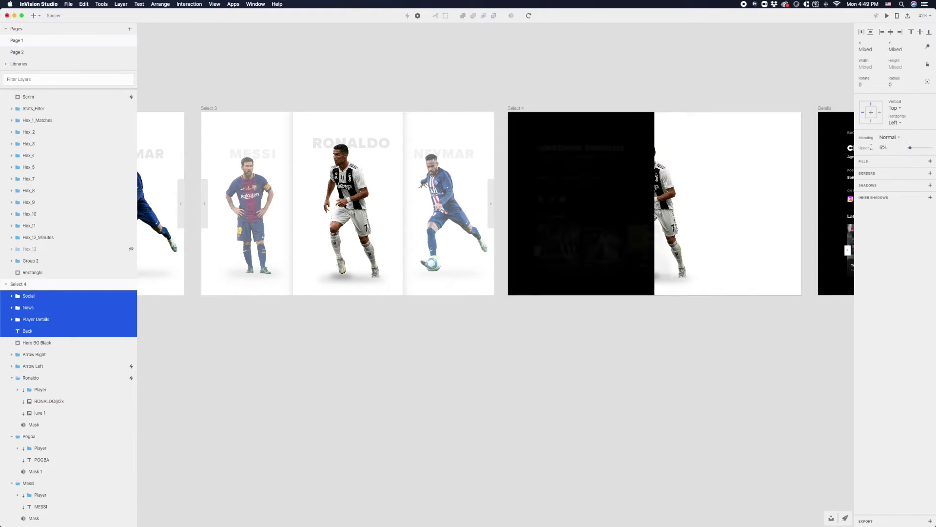
Shrink the width of the Hero BG Black rectangle on Select 4 until it no longer covers the white artboard.
left_click(622, 104)
left_click(622, 119)
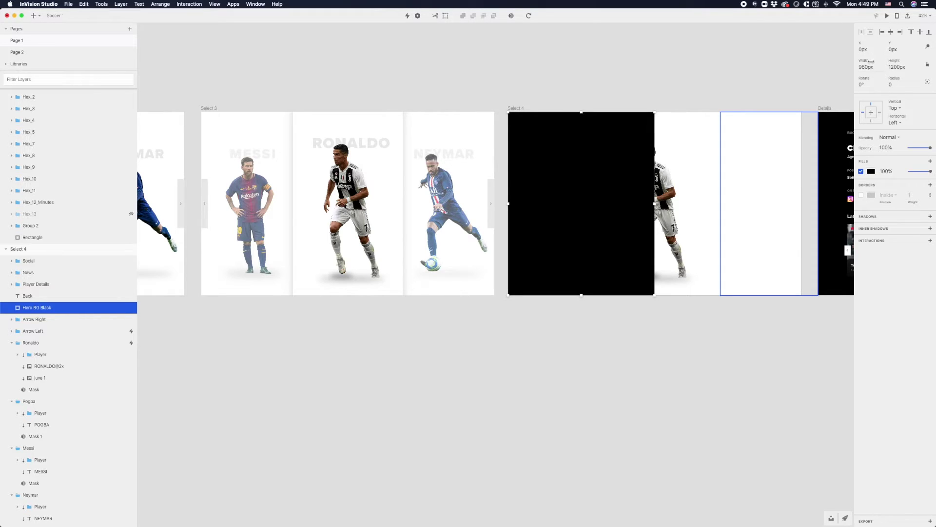
left_click_drag(848, 45, 510, 56)
left_click(680, 34)
Link the Select 4 artboard to Details with a 0 s Timer trigger and a 0.8 s Motion transition.
scroll(680, 34, "right", 5)
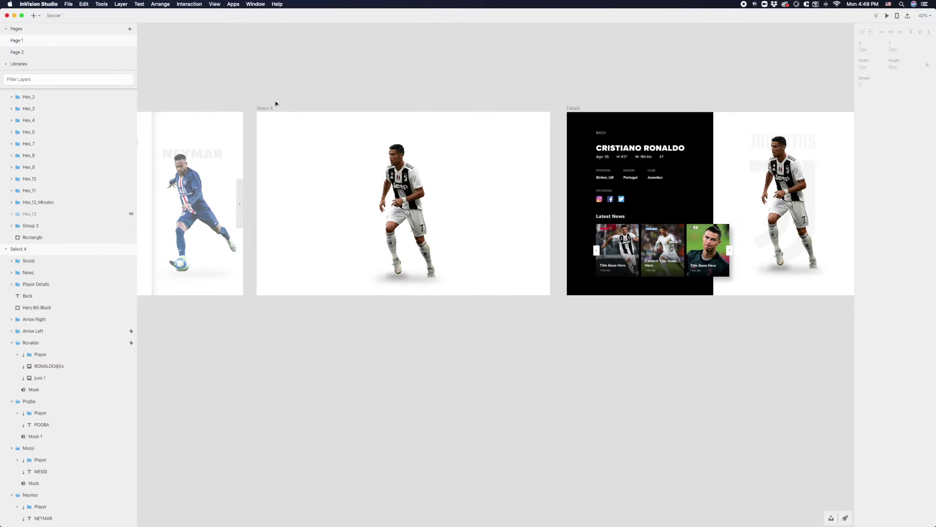
left_click(264, 108)
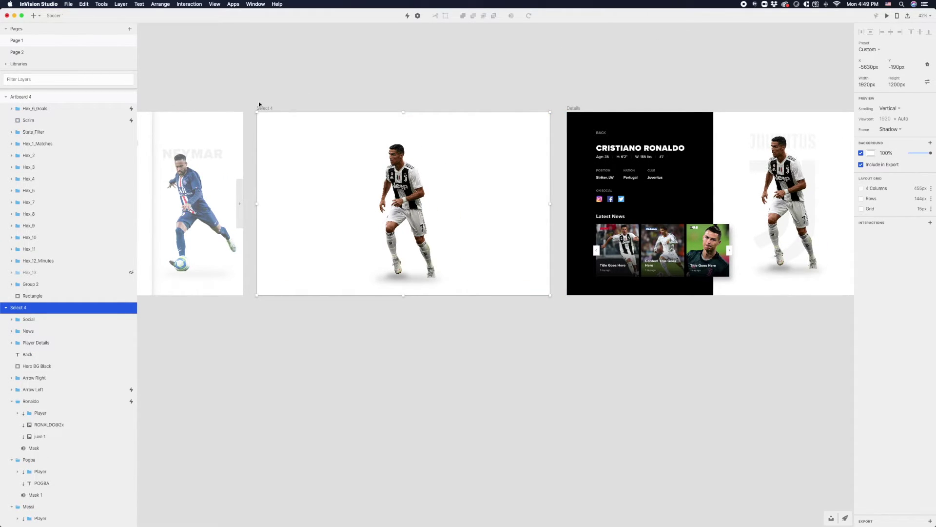
key("c")
left_click(581, 117)
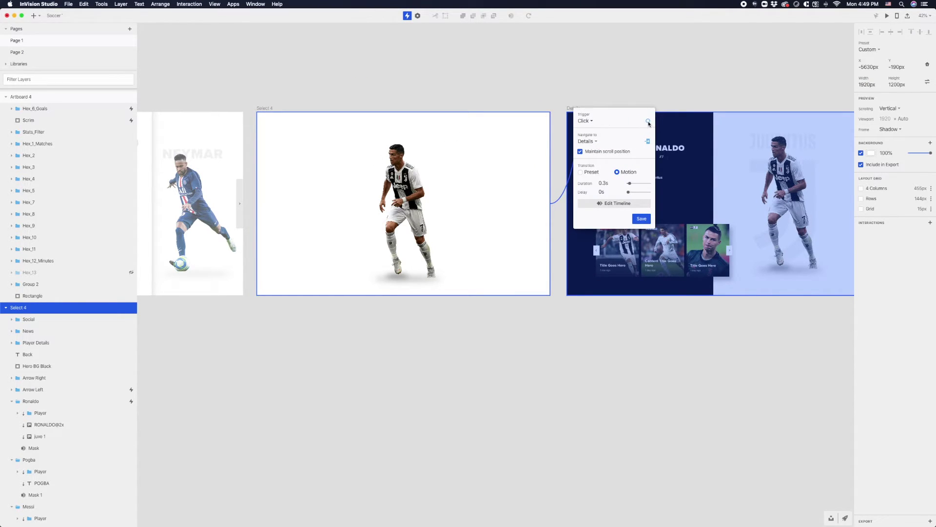
left_click(648, 121)
left_click(639, 124)
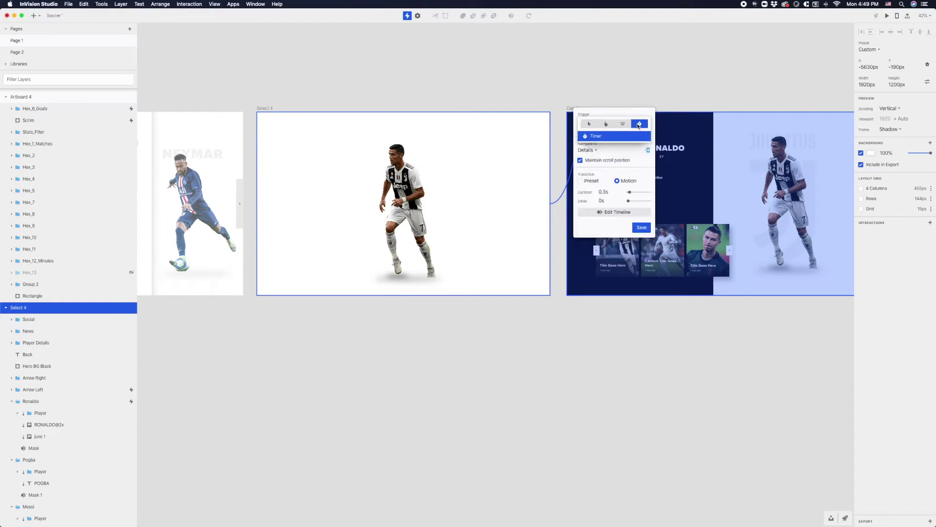
left_click(617, 136)
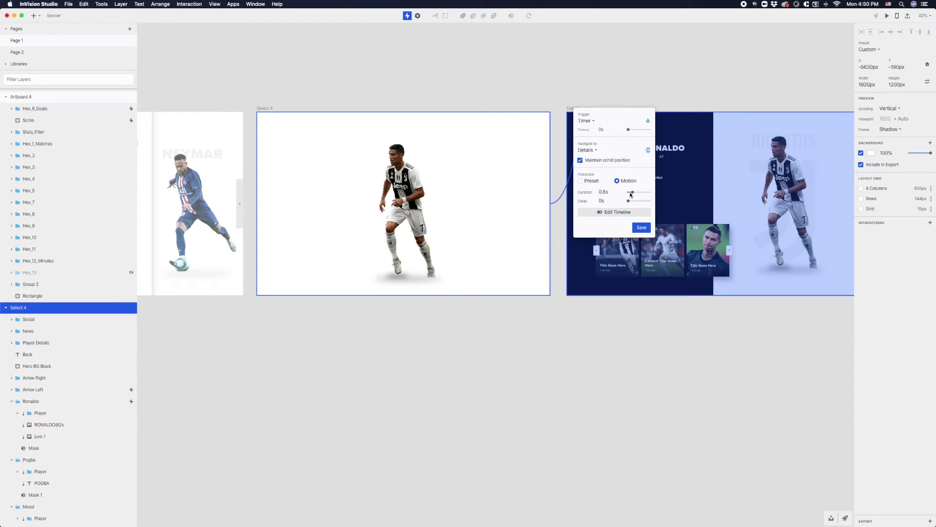
left_click(646, 228)
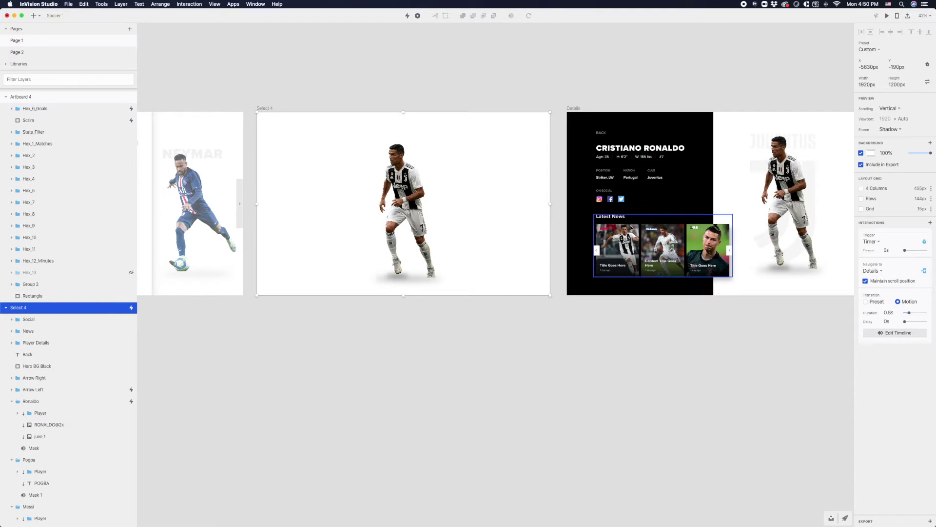
Open the timeline of the Select 4 to Details transition and play the animation to check it.
left_click(878, 331)
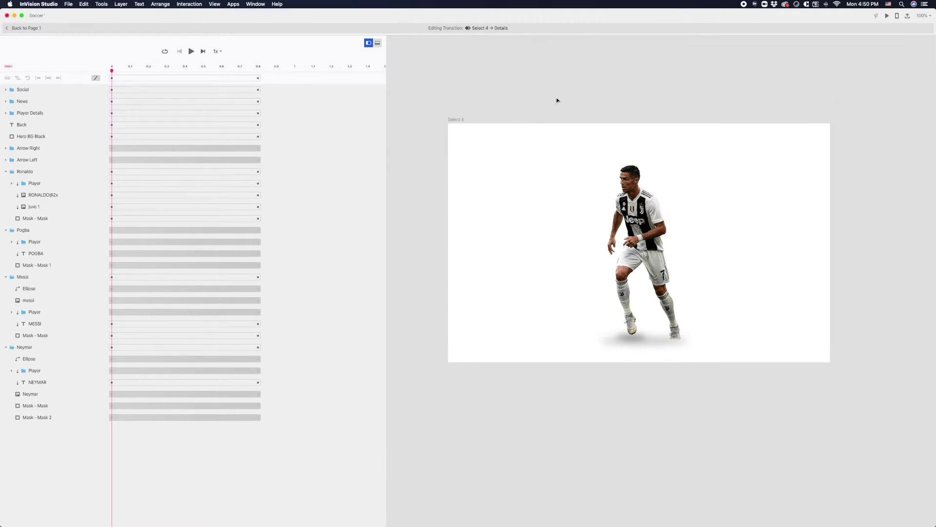
key("space")
key("space")
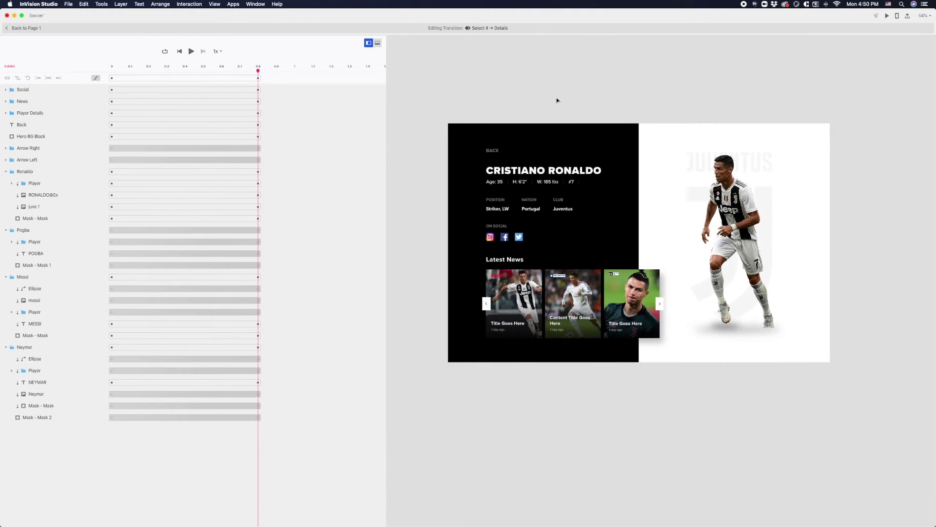
key("space")
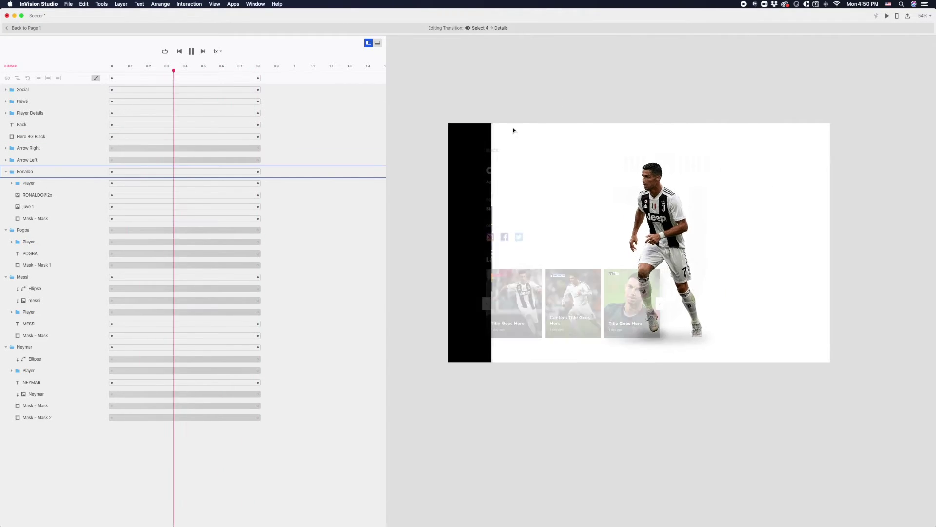
left_click(493, 150)
left_click(497, 183, "shift")
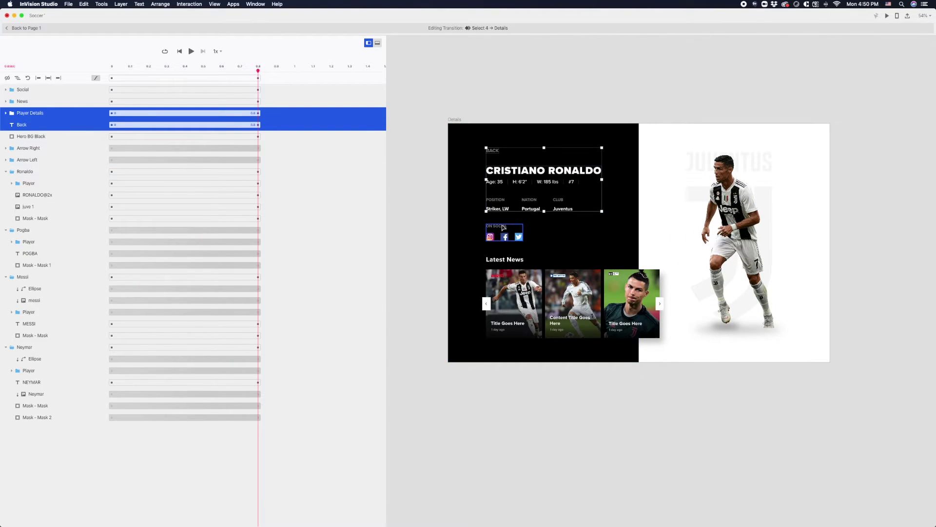
left_click(504, 227, "shift")
left_click(505, 273, "shift")
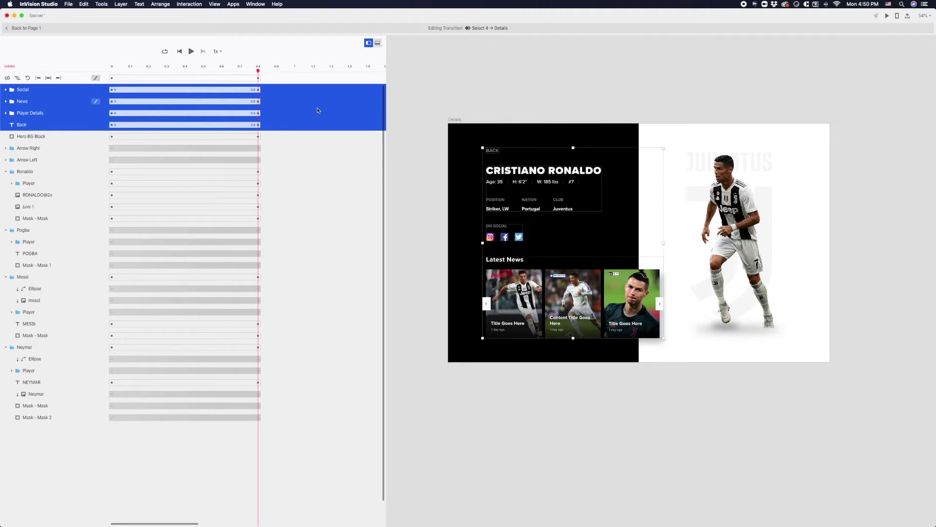
left_click_drag(178, 95, 184, 95)
key("super+z")
Shorten the whole Select 4 to Details transition to 0.6 s and play the animation to check its timing.
key("space")
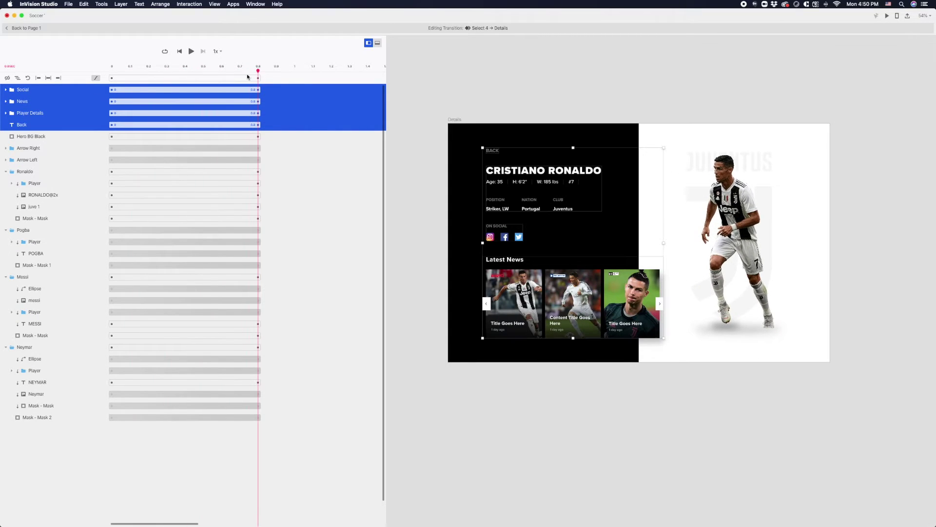
left_click_drag(258, 78, 221, 78)
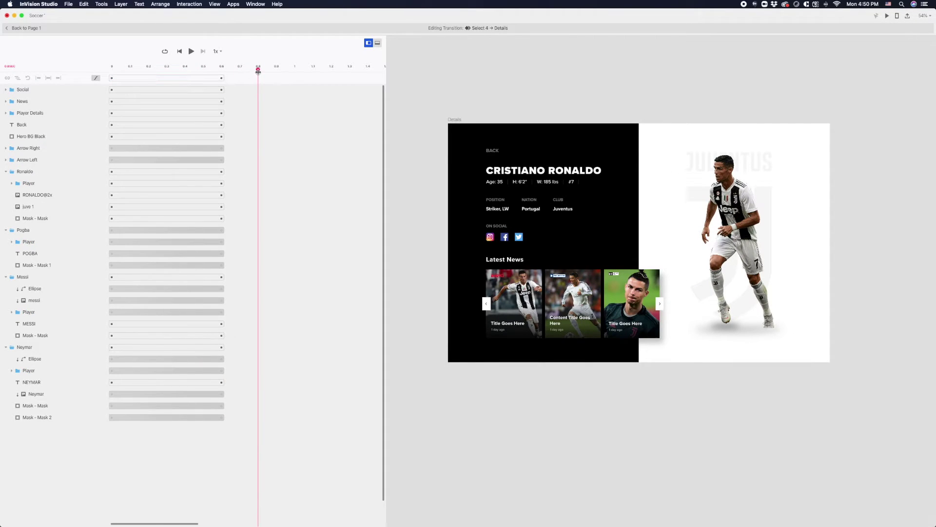
key("space")
scroll(96, 78, "down", 2)
key("space")
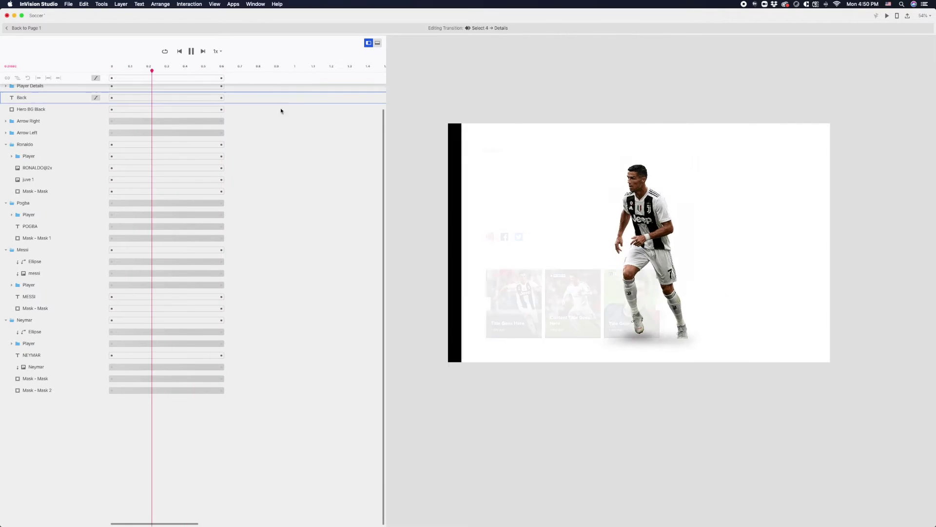
key("space")
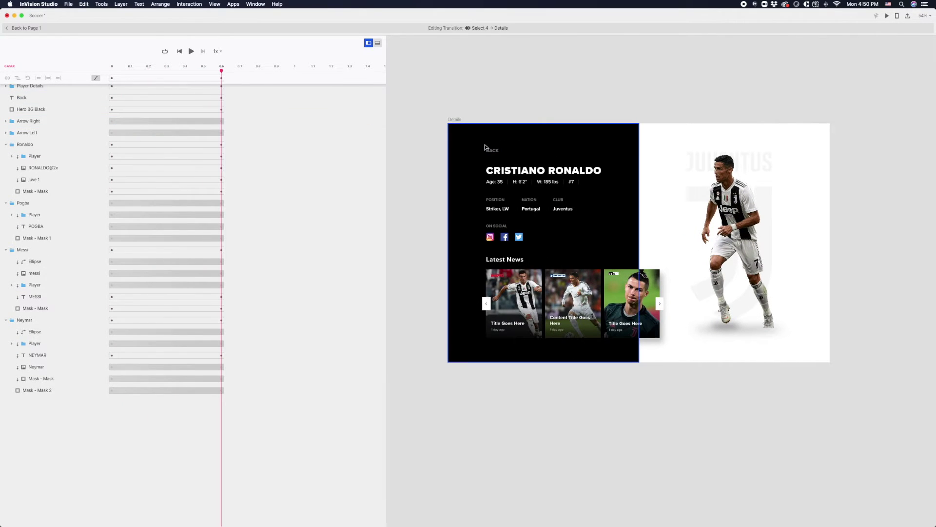
Select the Back, Player Details, Social and News layers together in the Select 4 to Details transition.
left_click(492, 150)
left_click(501, 182, "shift")
left_click(501, 229, "shift")
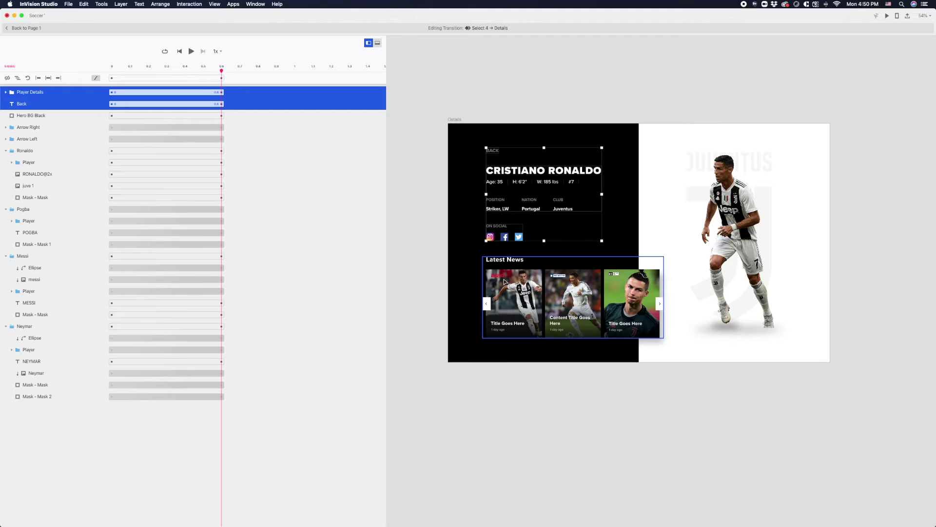
left_click(505, 281, "shift")
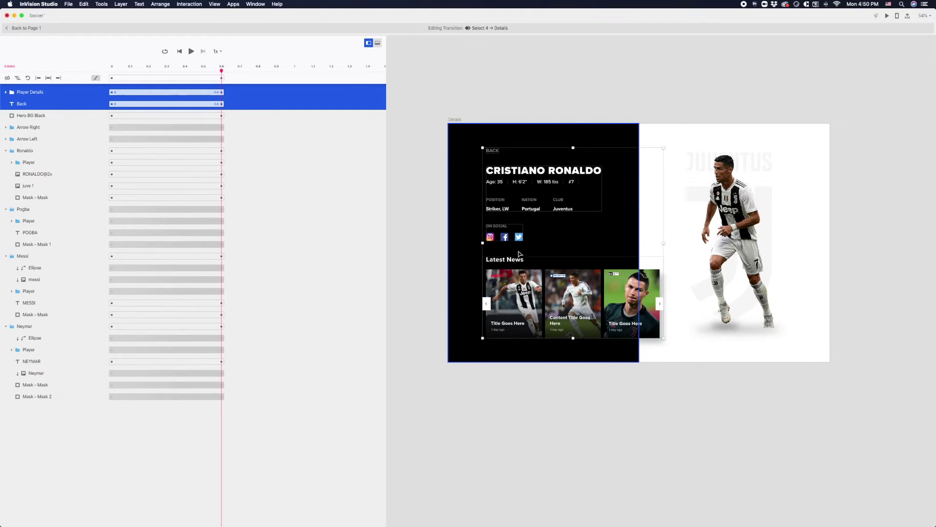
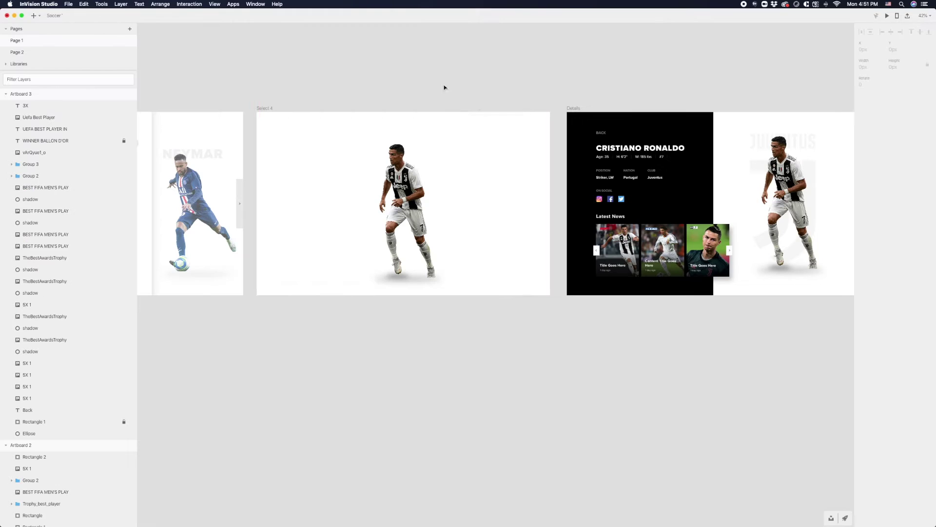
Move the Details artboard closer to the Select 4 artboard, to X -3660 px.
scroll(502, 121, "right", 3)
left_click_drag(501, 108, 489, 108)
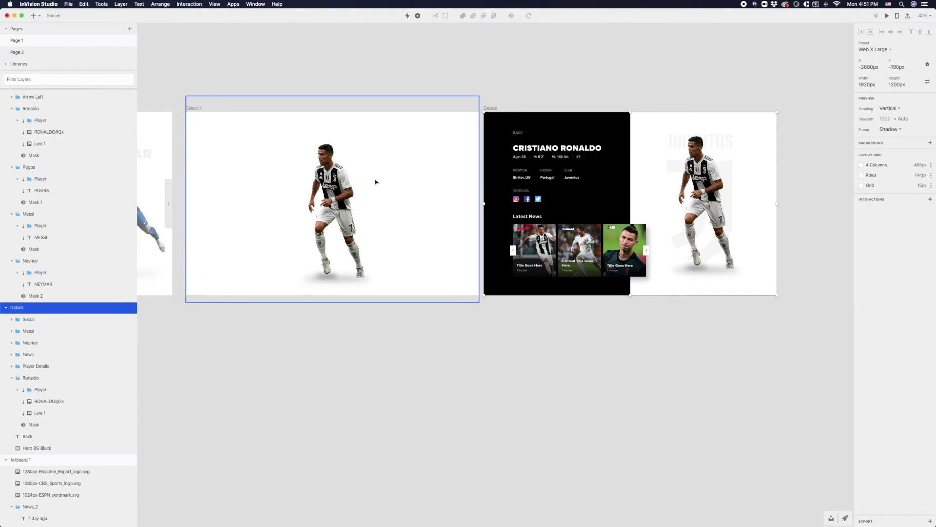
left_click(248, 81)
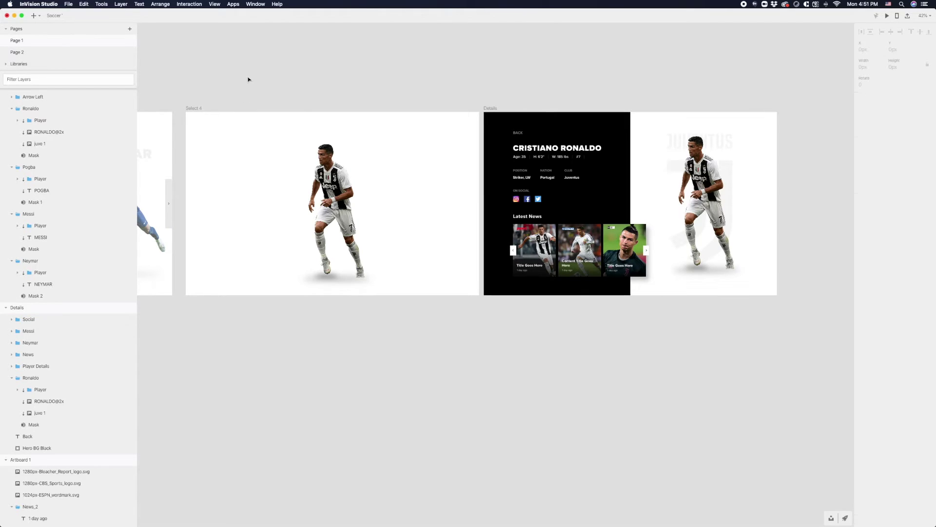
Show the rulers and move the horizontal guide down to the bottom of Ronaldo's feet on the Details artboard.
key("ctrl+r")
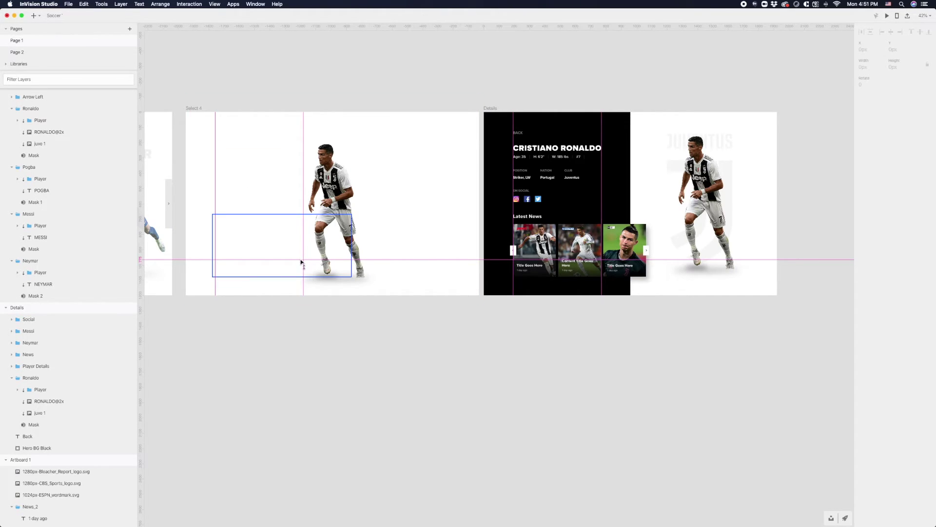
left_click_drag(301, 260, 311, 269)
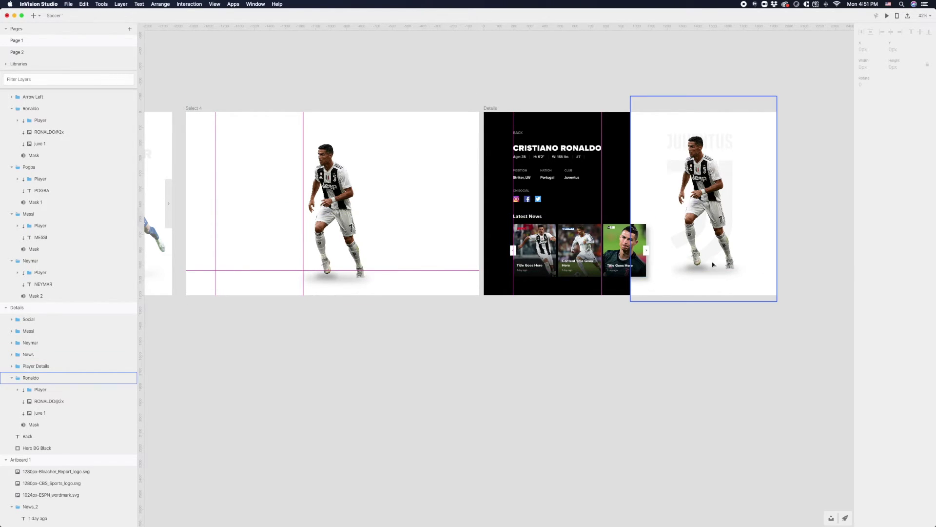
scroll(339, 189, "left", 5)
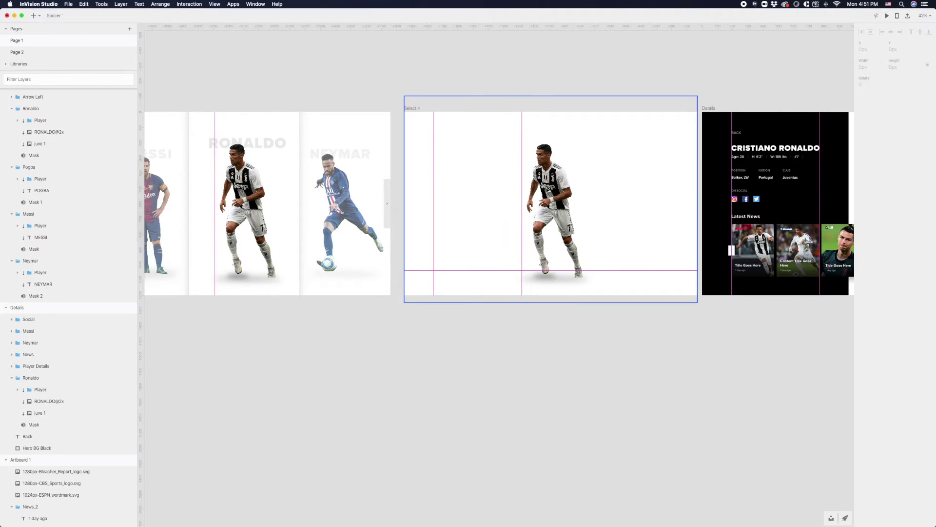
scroll(547, 190, "right", 2)
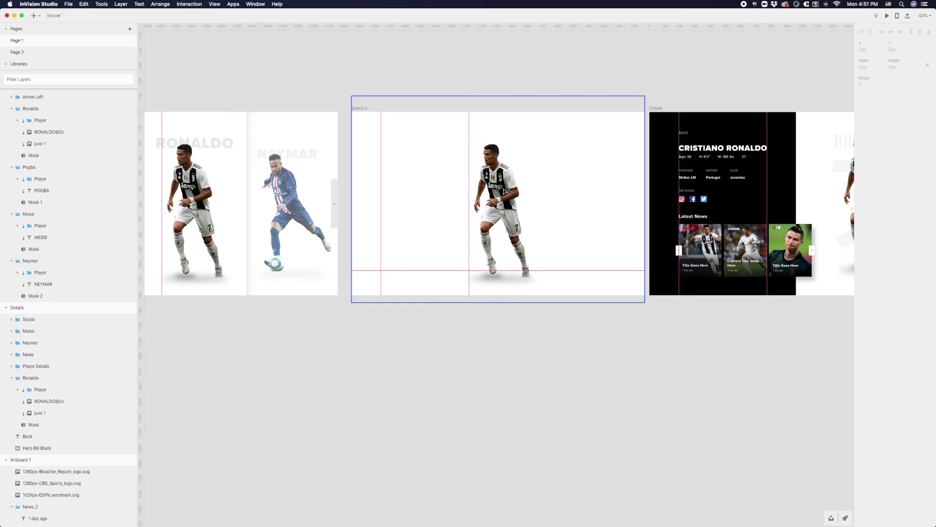
scroll(492, 193, "right", 4)
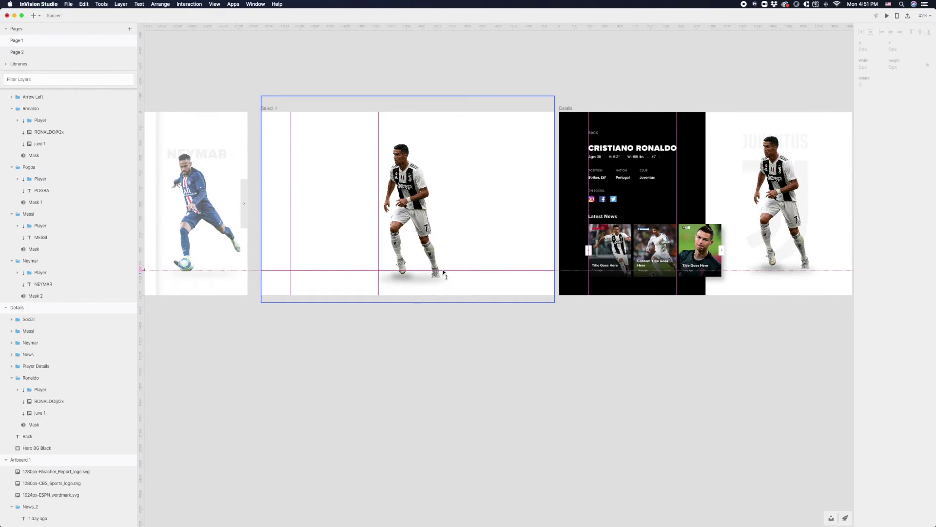
left_click(413, 219)
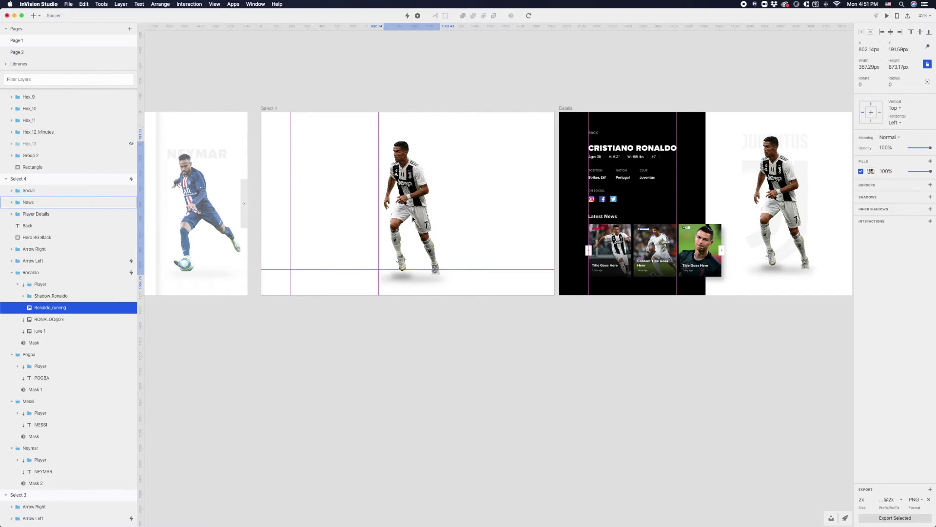
key("super+c")
key("super+z")
key("super+z")
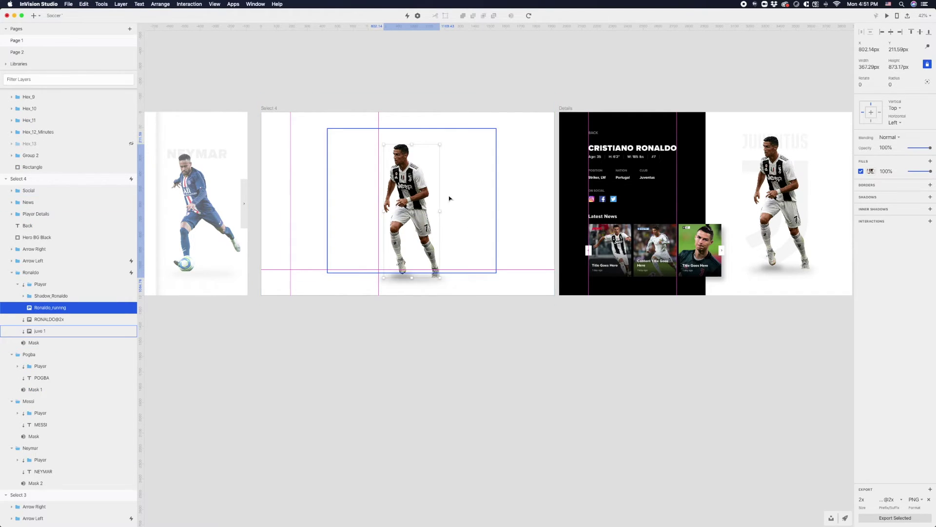
Move Ronaldo's Player group on Select 4 up to Y 191.59 px so his feet meet the horizontal guide.
left_click(458, 193)
left_click(412, 194)
key("shift+Up")
key("shift+Up")
key("shift+Up")
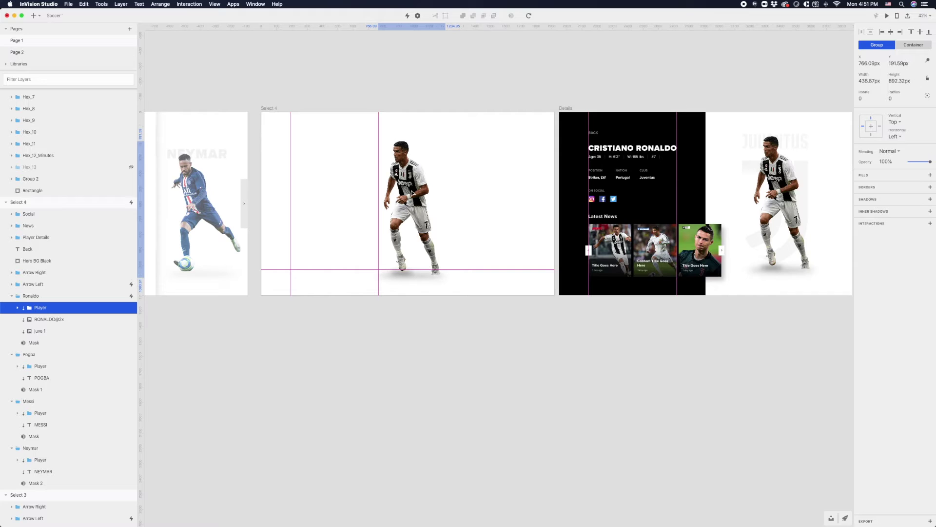
Move the Ronaldo group on Select 3 up 30 px to Y -135 px and hide the rulers and guides.
scroll(411, 191, "left", 10)
left_click(378, 193)
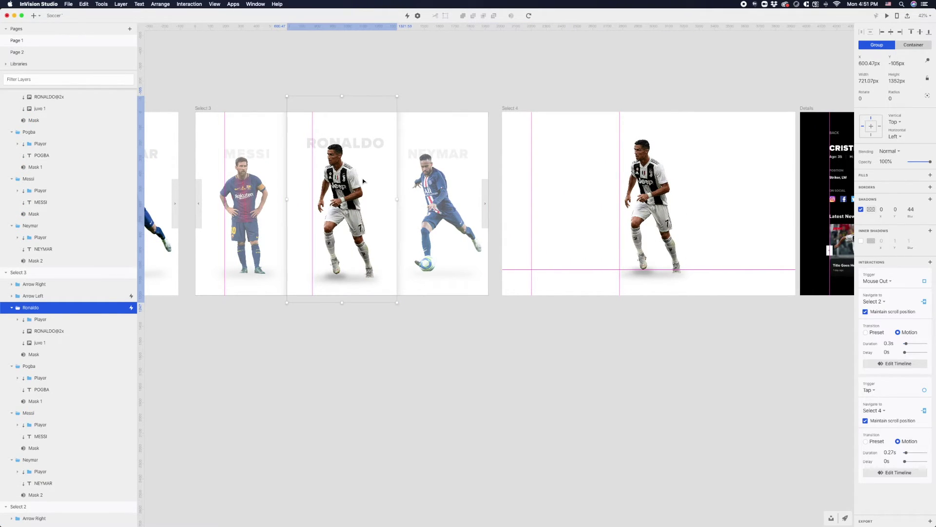
key("shift+Up")
key("shift+Up")
key("shift+Up")
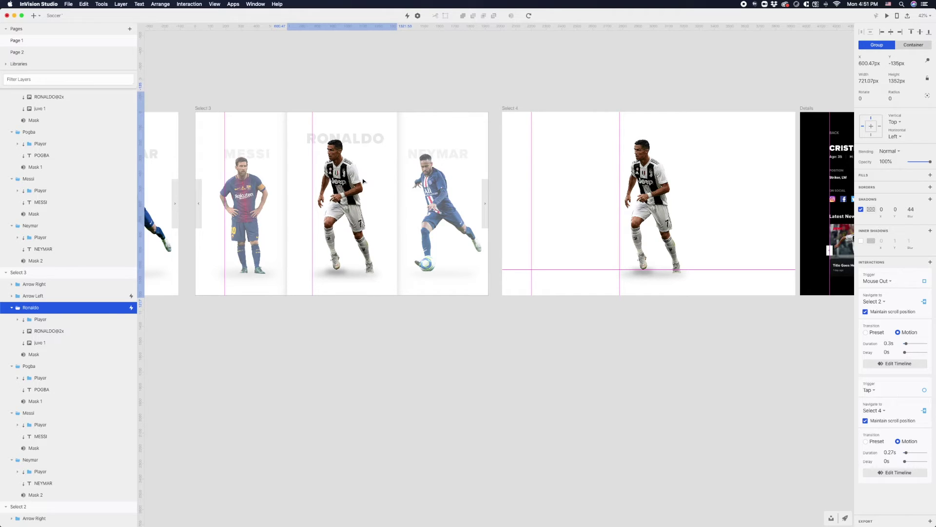
scroll(378, 129, "down", 3)
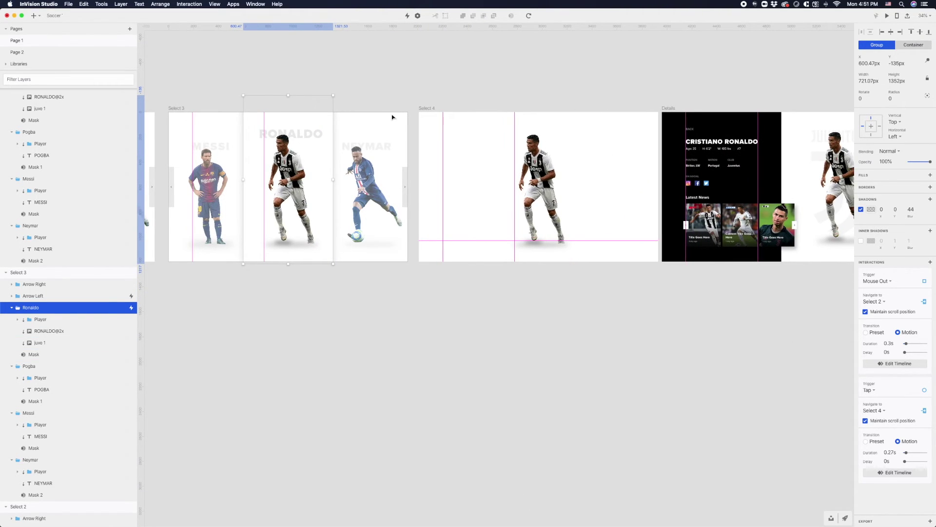
key("ctrl+r")
scroll(435, 108, "left", 2)
left_click(303, 105)
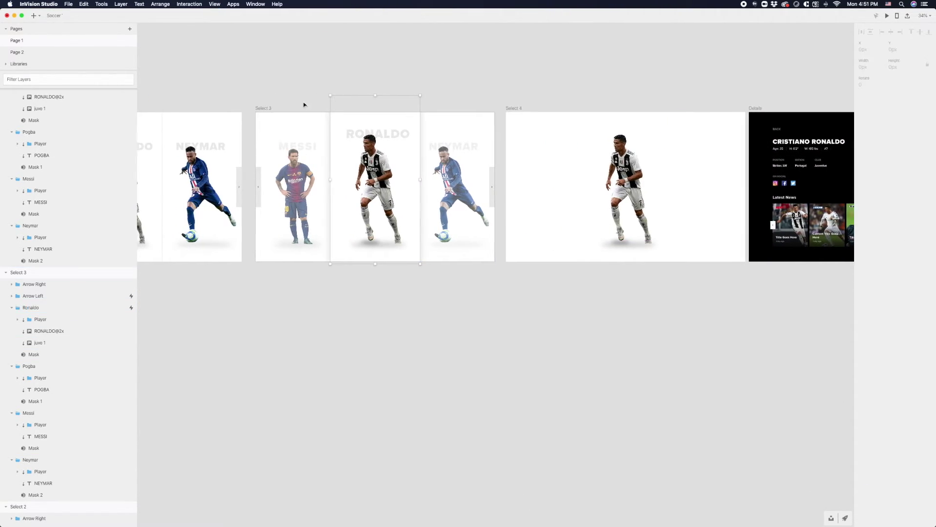
Preview the prototype from Select 1, advance to the second slide and choose Ronaldo to check the transition into Details.
scroll(312, 105, "left", 8)
scroll(320, 107, "left", 10)
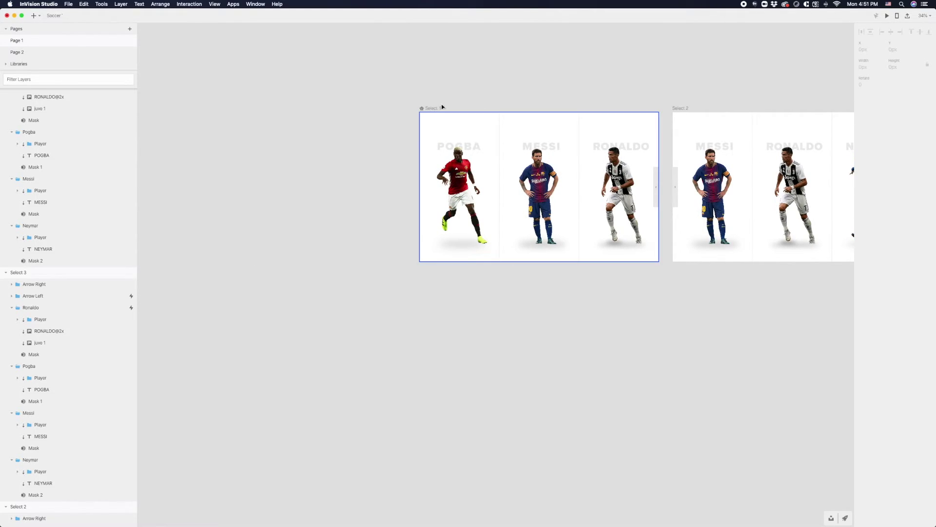
left_click(442, 106)
left_click(887, 16)
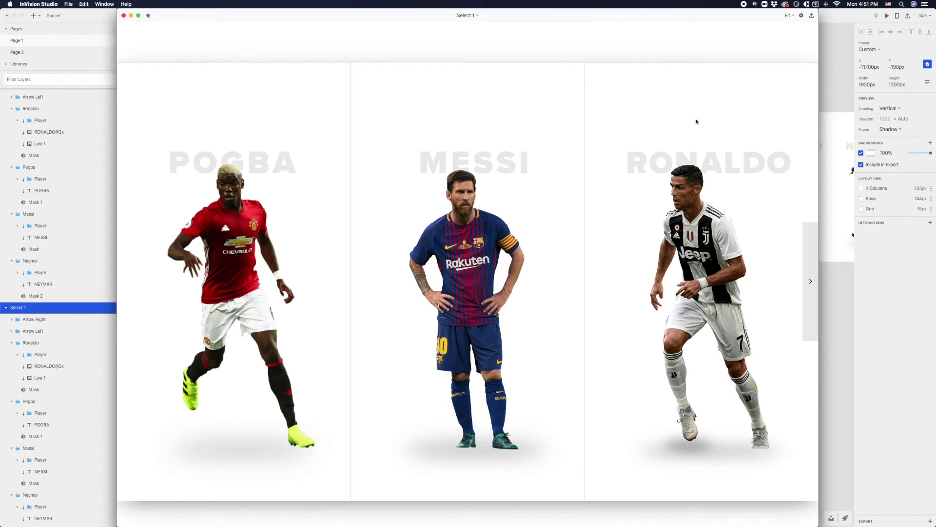
left_click(810, 282)
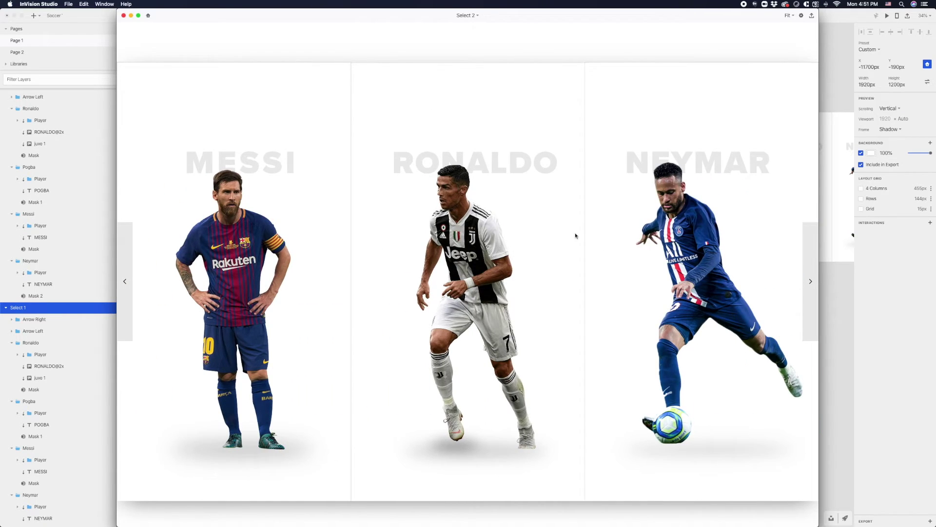
left_click(515, 222)
left_click(514, 223)
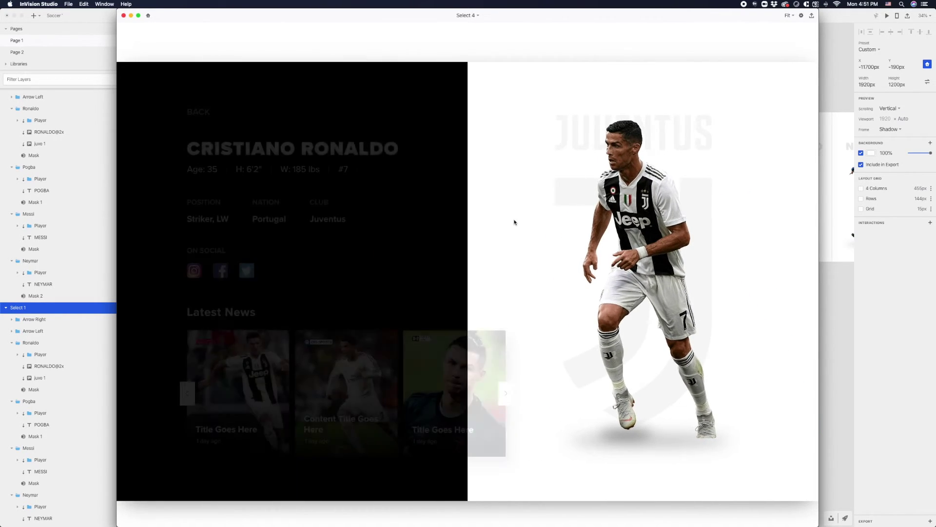
left_click(125, 16)
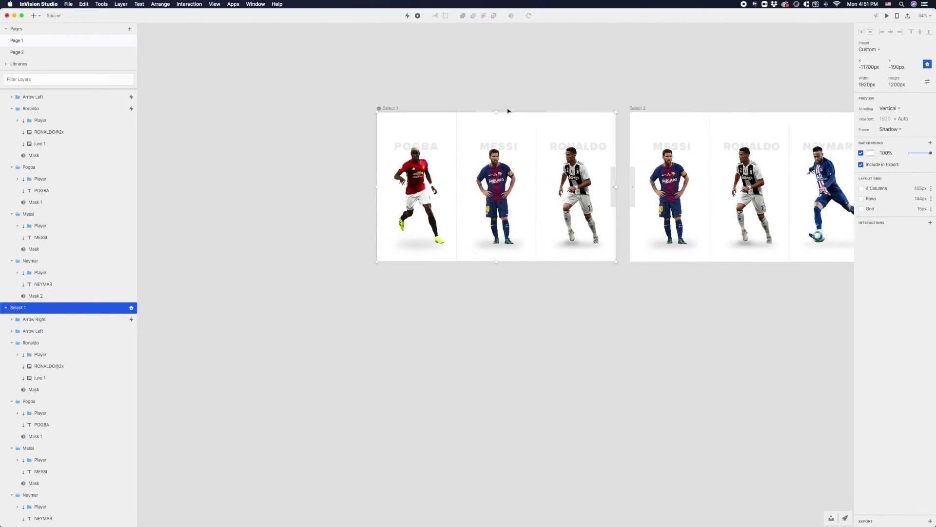
Move the hidden RONALDO@2x title on Select 4 up 30 px to Y 116.25 px.
scroll(507, 107, "right", 10)
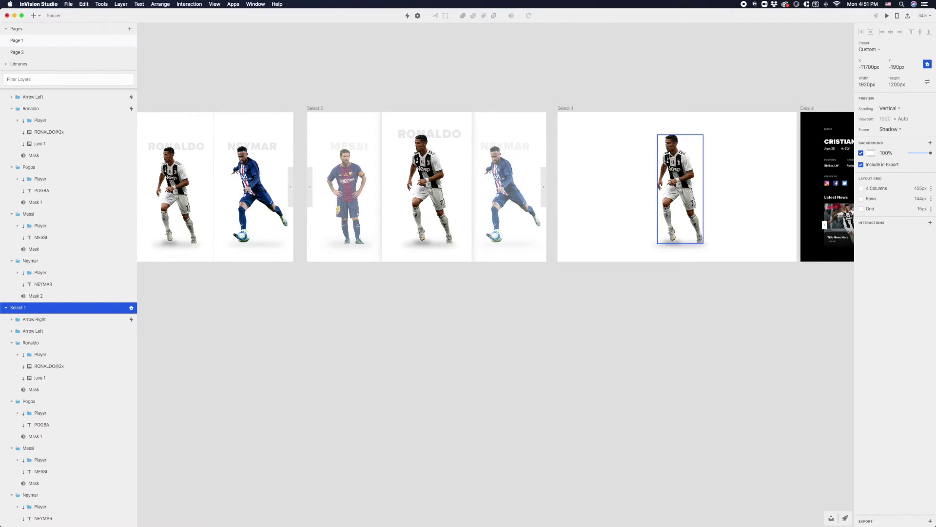
left_click(658, 135)
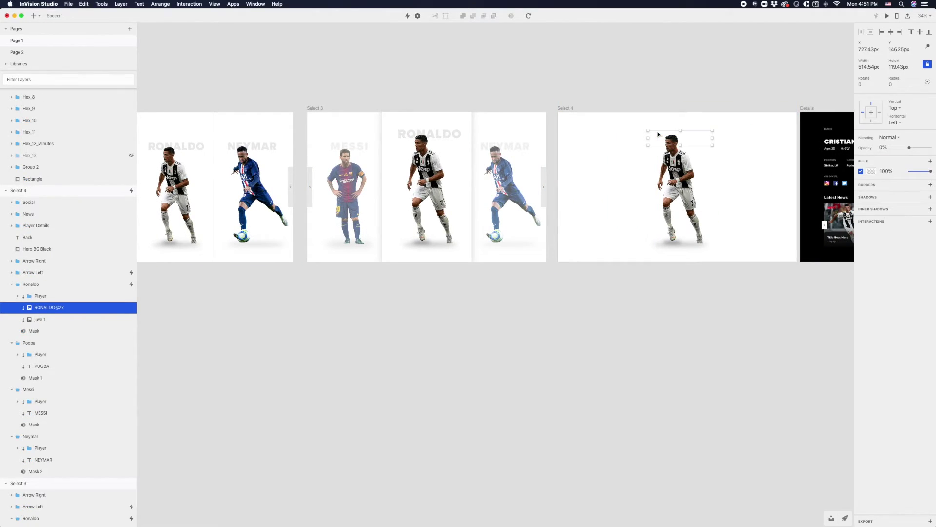
Preview the prototype from Select 3 and choose Ronaldo to check the adjusted transition into Details.
scroll(401, 63, "left", 5)
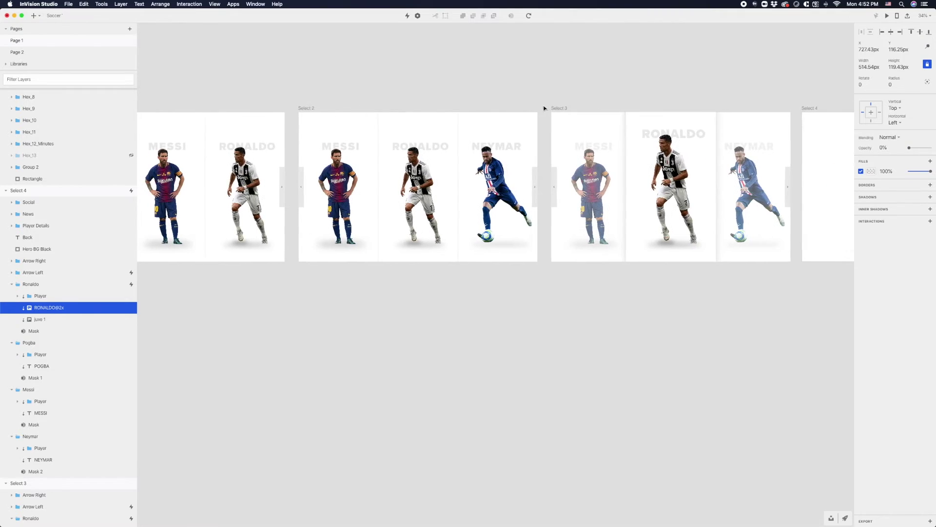
left_click(562, 109)
left_click(888, 17)
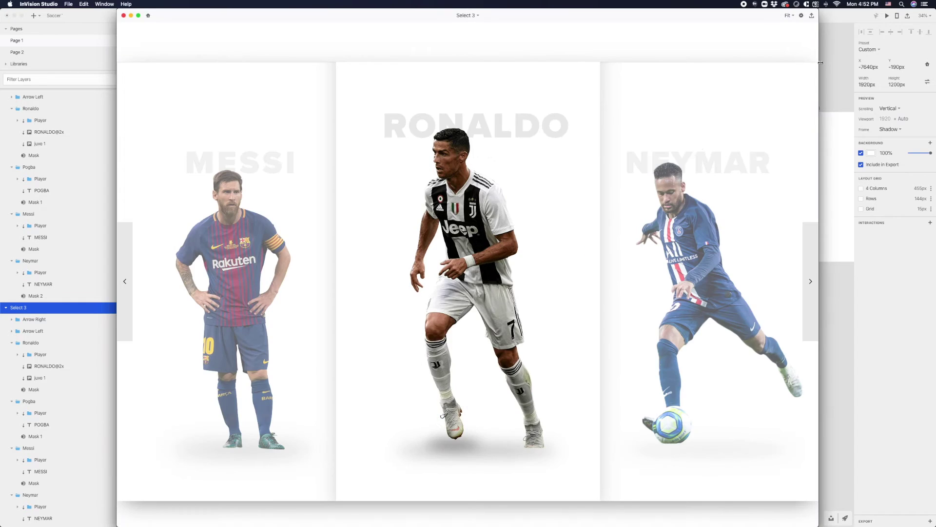
left_click(457, 254)
left_click(456, 254)
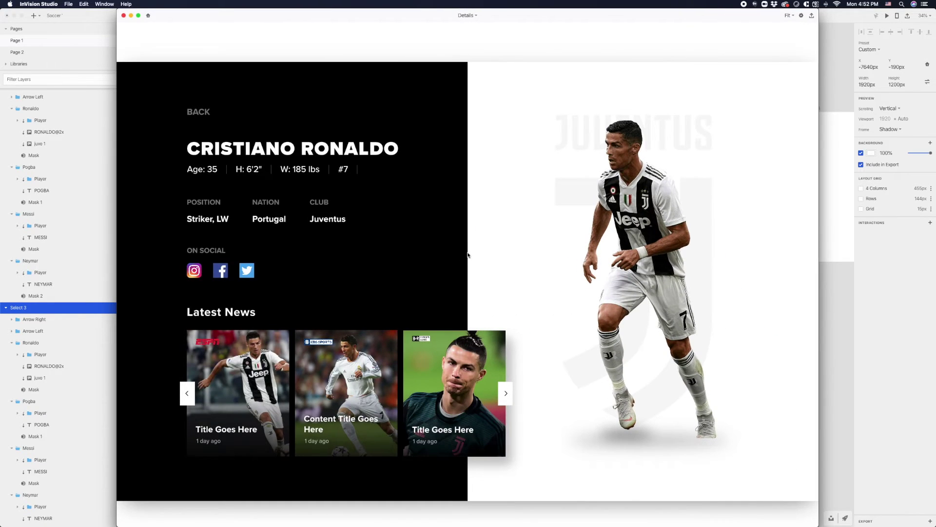
left_click(123, 15)
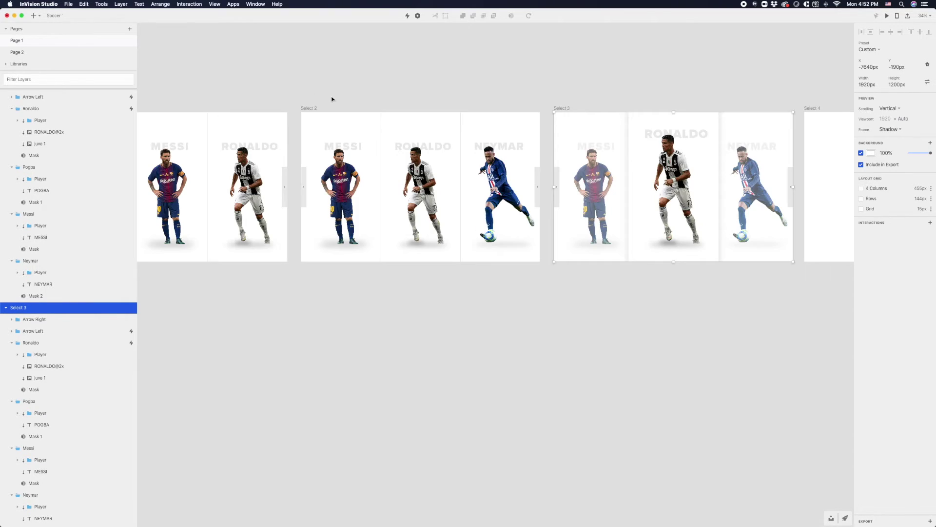
Set the easing of the whole Select 4 to Details transition to Ease out and play the animation.
scroll(332, 96, "right", 10)
left_click(224, 120)
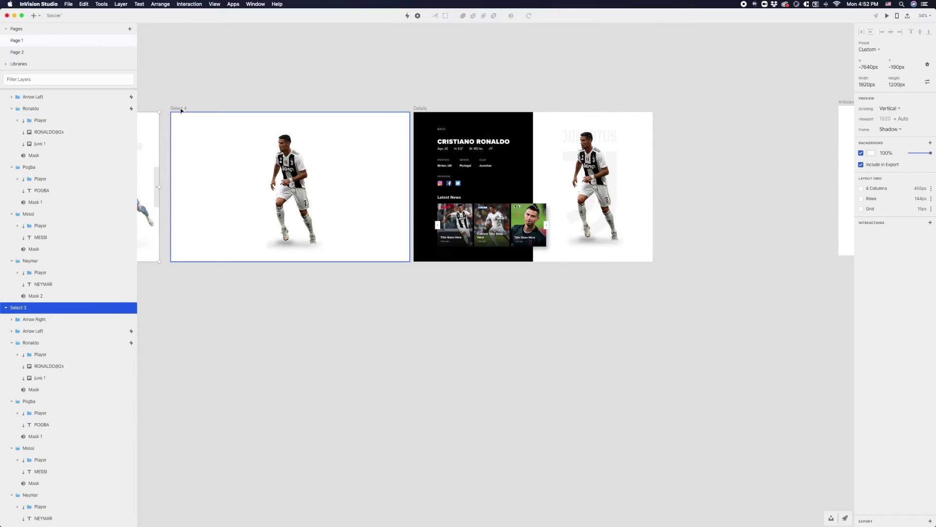
left_click(895, 332)
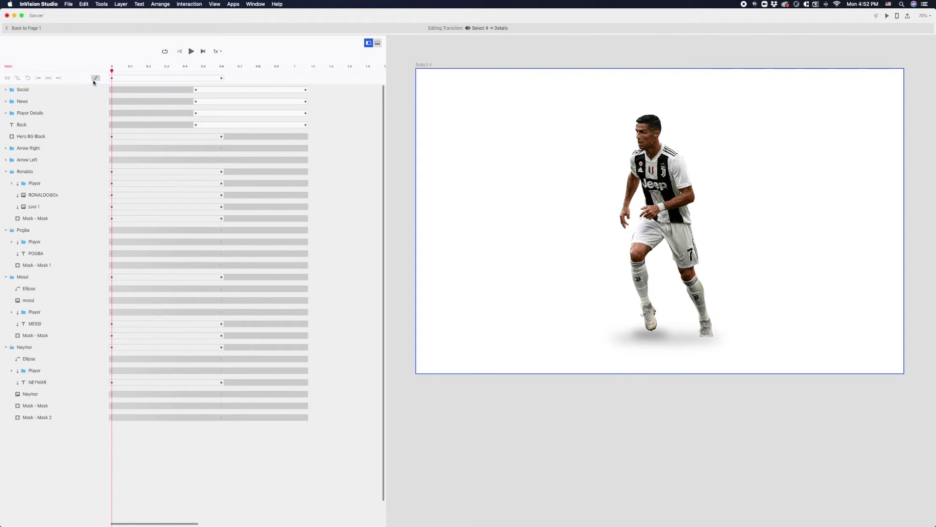
left_click(96, 78)
left_click(139, 138)
left_click(143, 145)
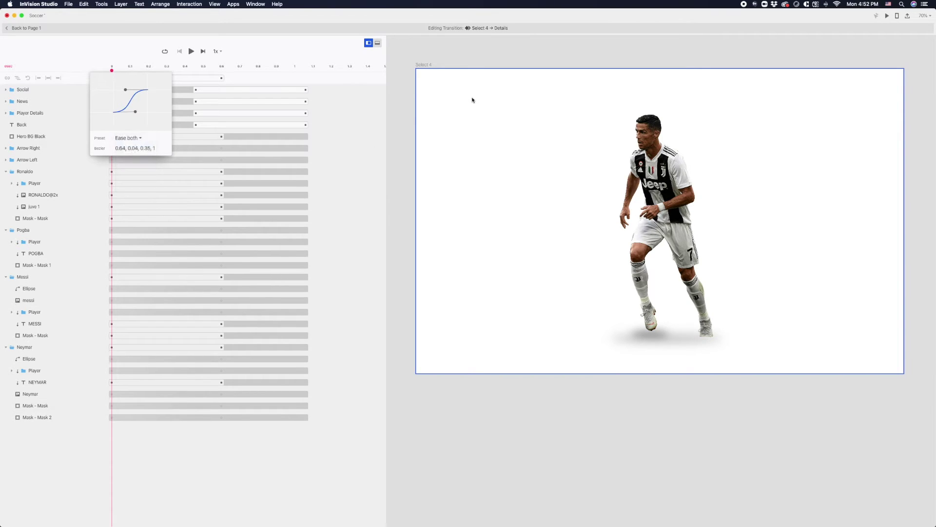
key("space")
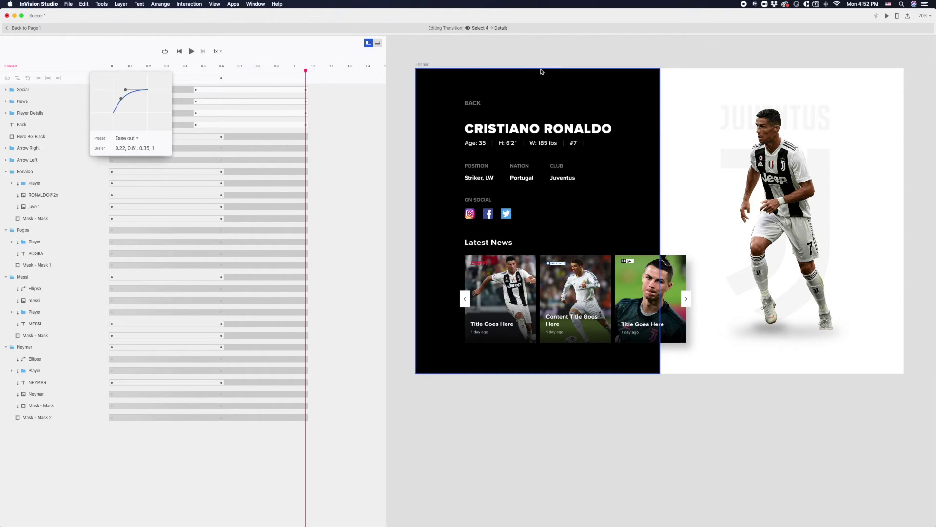
key("space")
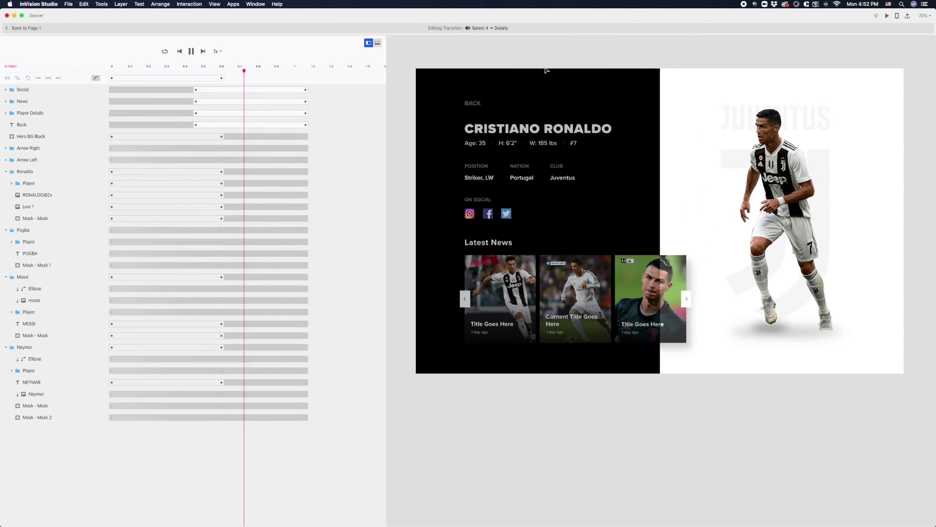
Delay the Back, Player Details, Social and News layers together so they animate from 0.54 s to 1.14 s.
left_click(470, 101)
left_click(507, 142, "shift")
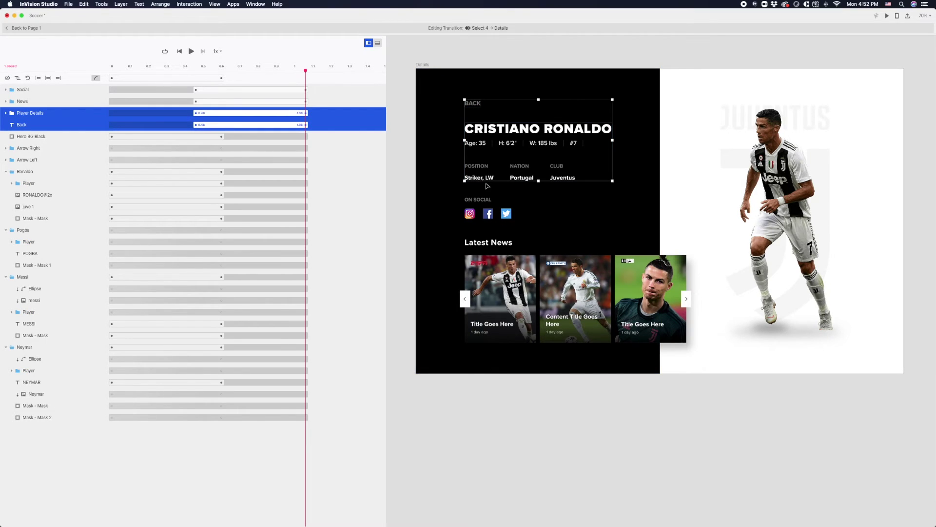
left_click(474, 205, "shift")
left_click(490, 265, "shift")
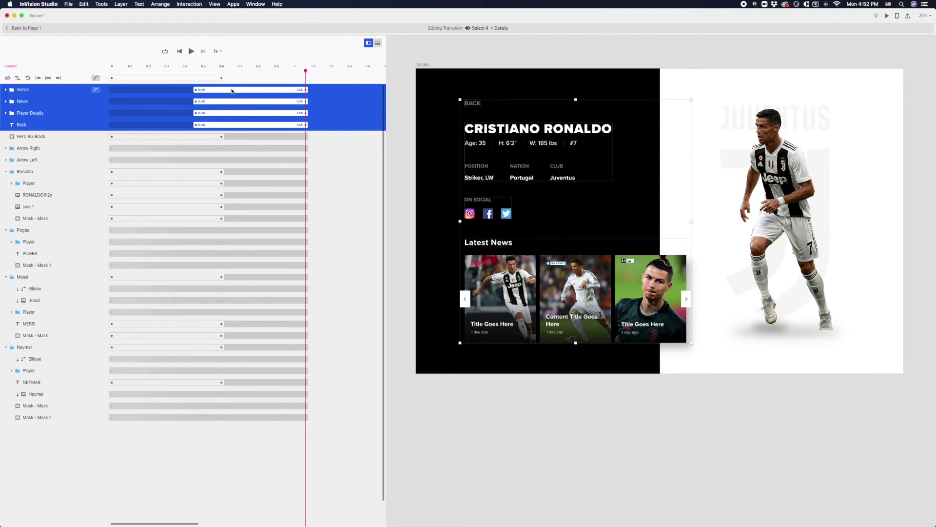
left_click_drag(232, 90, 246, 91)
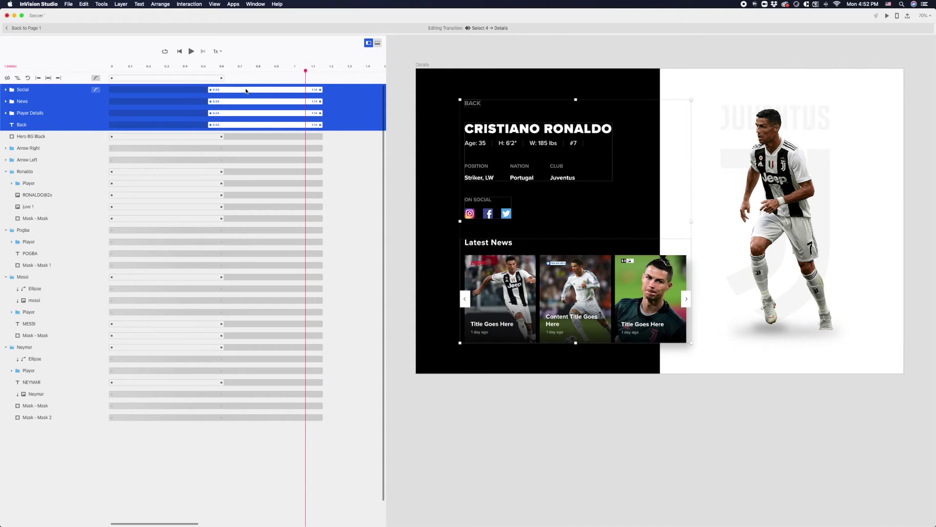
Play and scrub the Select 4 to Details animation to check the delay of the details content.
key("space")
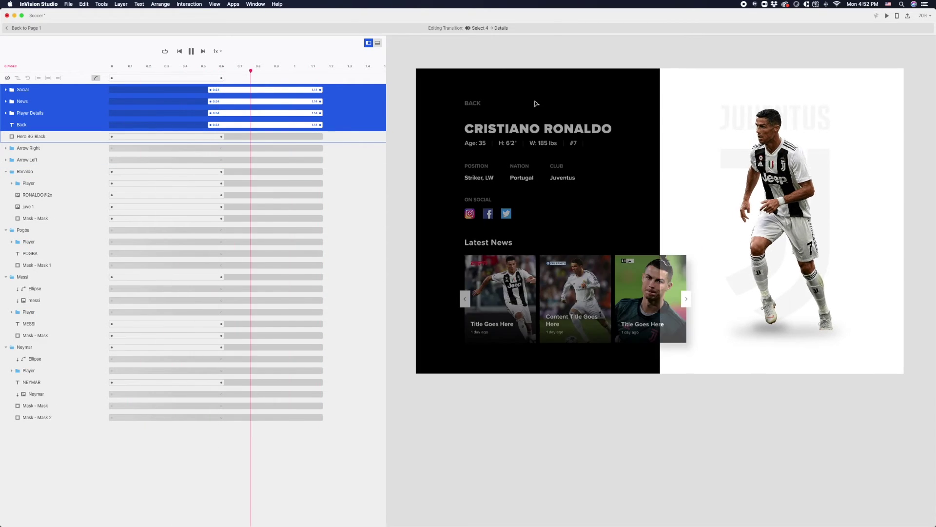
left_click_drag(290, 71, 62, 90)
key("space")
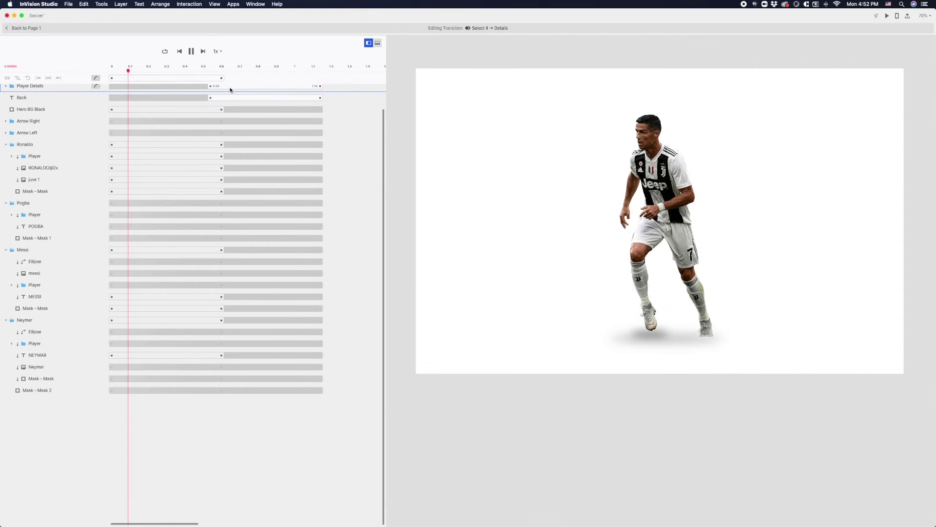
Return to Page 1 and preview the prototype from its home artboard, advancing one slide and choosing Ronaldo to check the delayed details content.
left_click(27, 29)
scroll(418, 100, "down", 3)
scroll(411, 100, "left", 7)
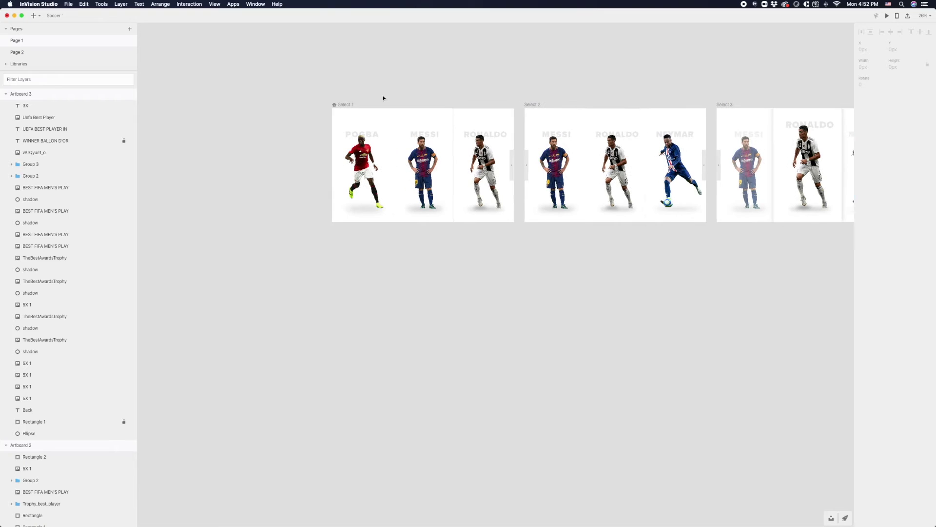
left_click(886, 17)
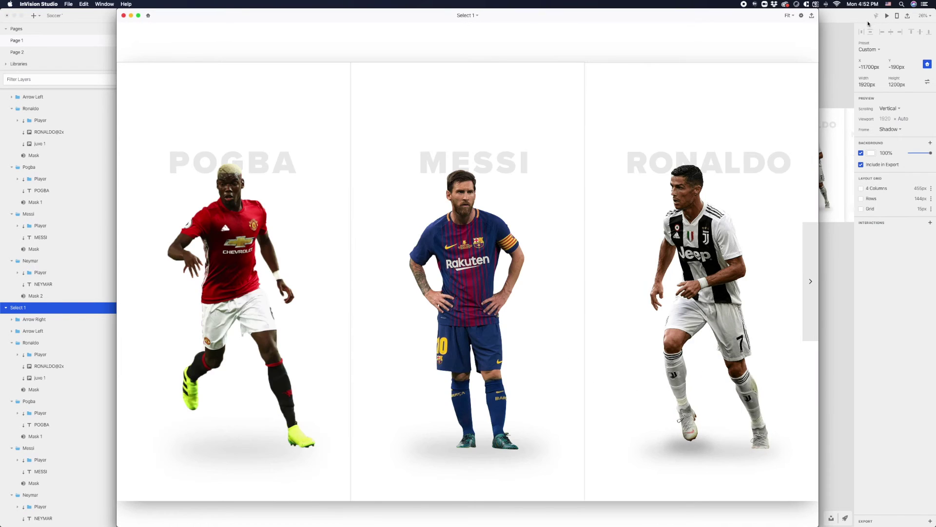
left_click(812, 271)
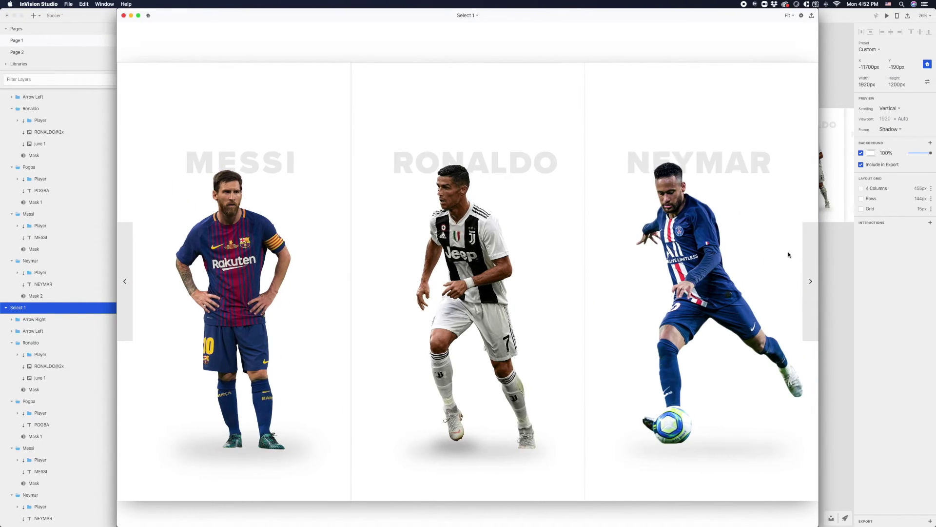
left_click(493, 222)
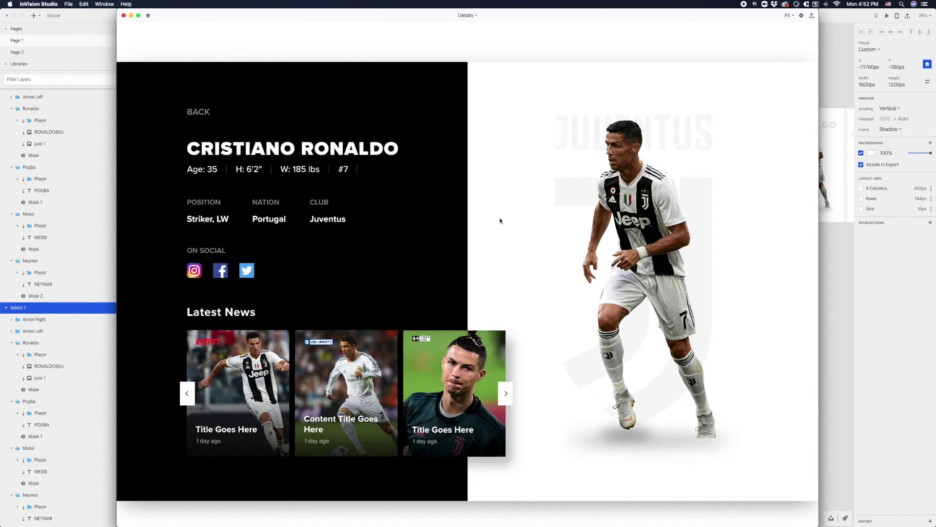
left_click(123, 15)
Replay the prototype preview from Select 1 through Select 2 into Ronaldo's details to recheck the transition timing.
left_click(888, 17)
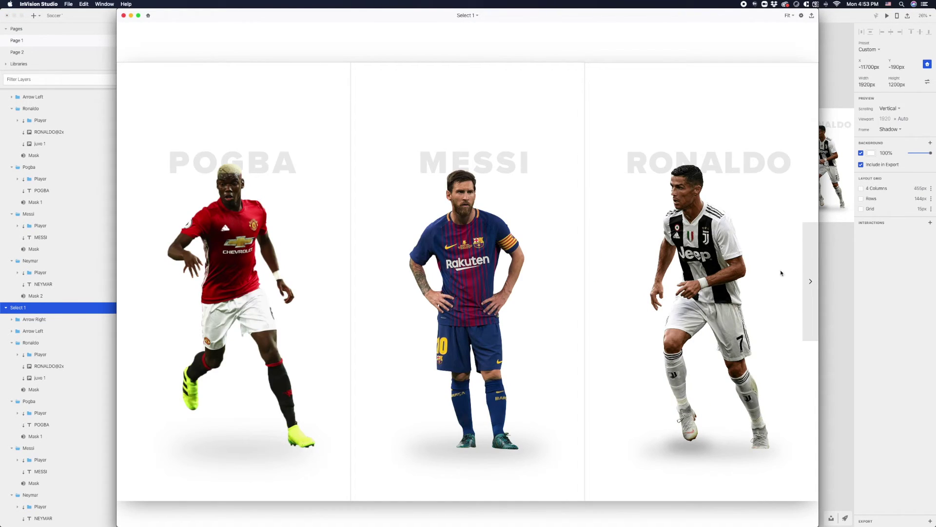
left_click(805, 268)
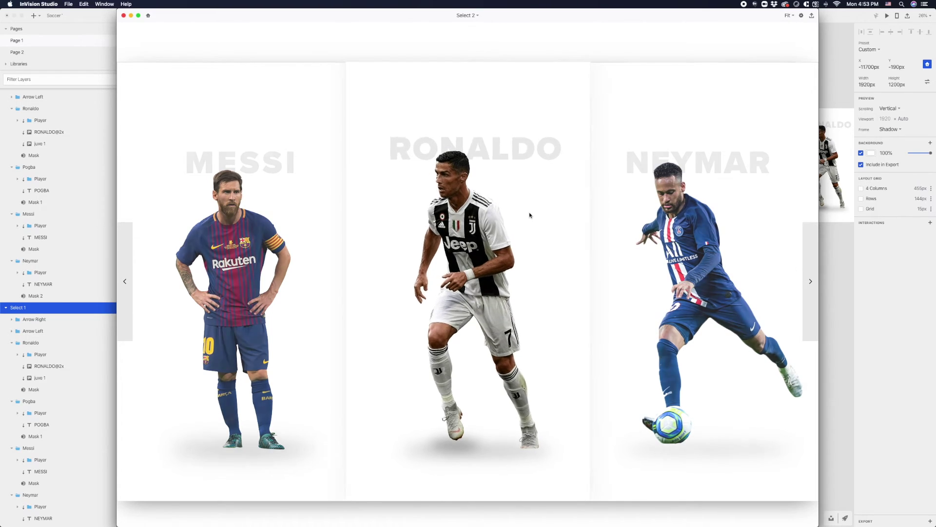
left_click(530, 215)
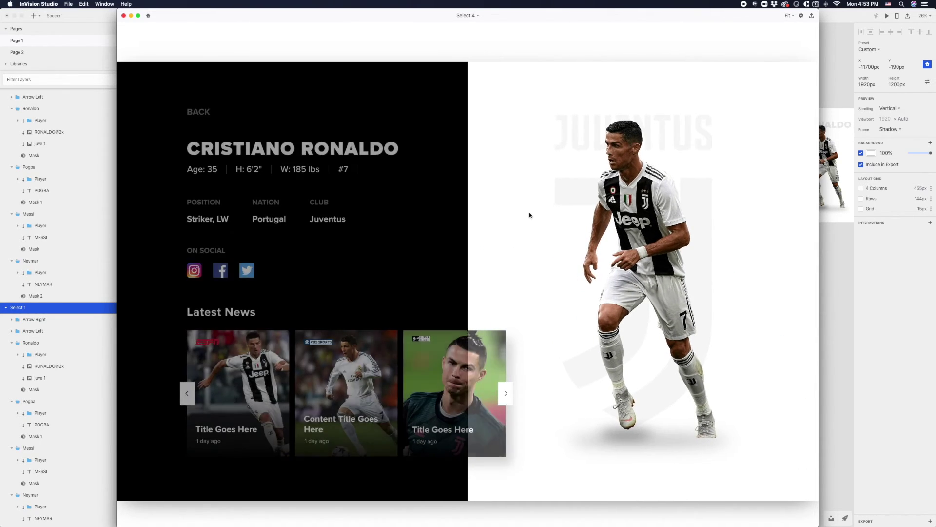
left_click(123, 16)
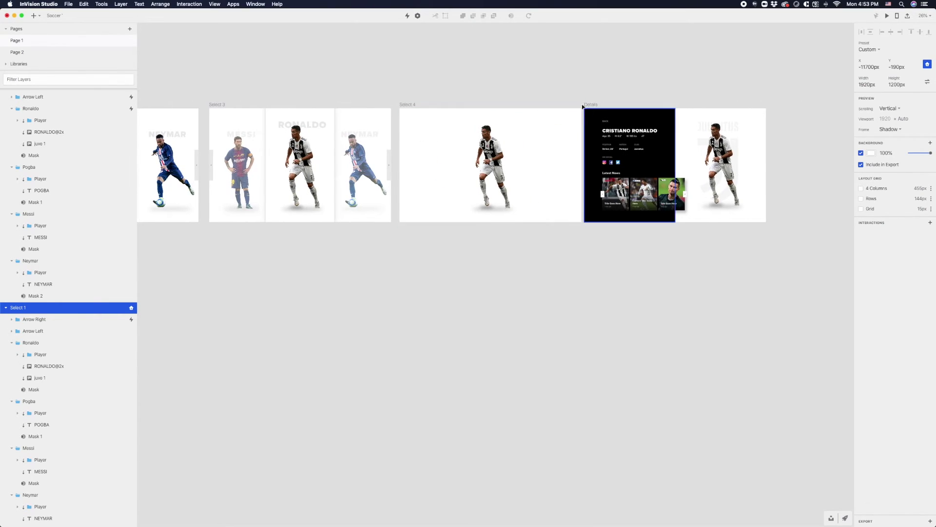
Select the Select 4 artboard to review its timer trigger and the motion settings towards Details.
scroll(591, 127, "up", 2)
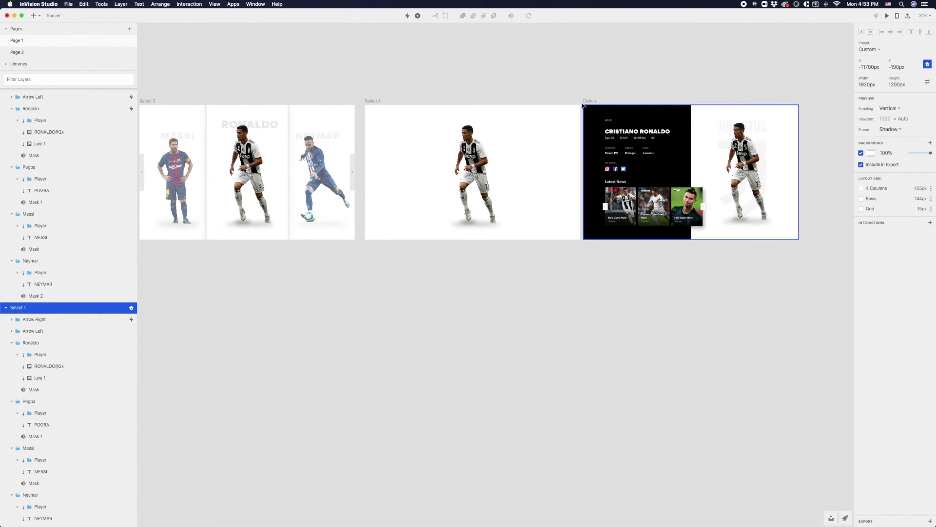
scroll(487, 107, "up", 2)
scroll(486, 107, "up", 1)
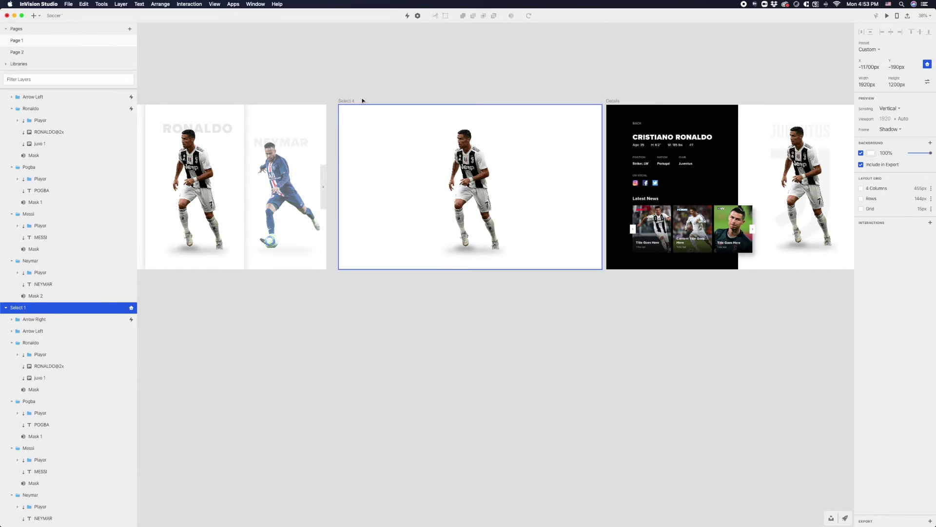
left_click(486, 108)
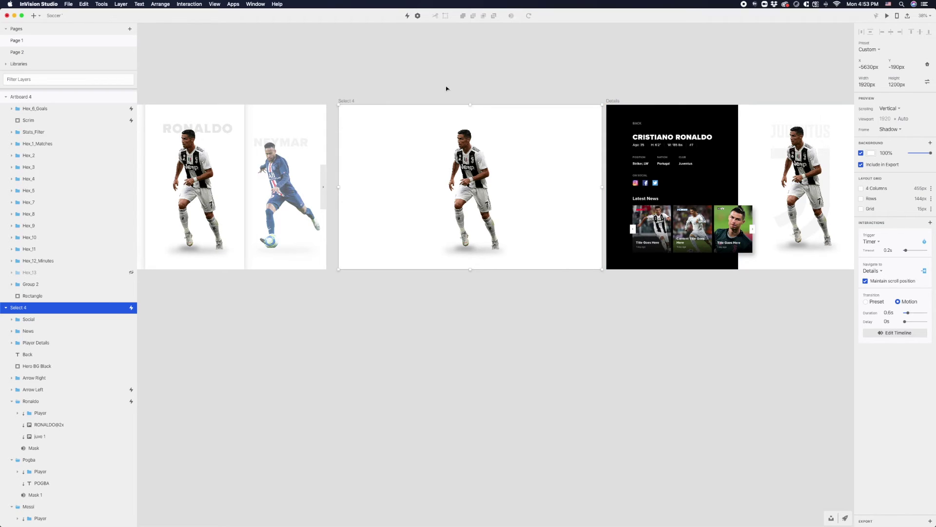
Select the Select 1 artboard and preview the prototype from there through Ronaldo's selection to judge how the details content eases in.
scroll(378, 100, "left", 15)
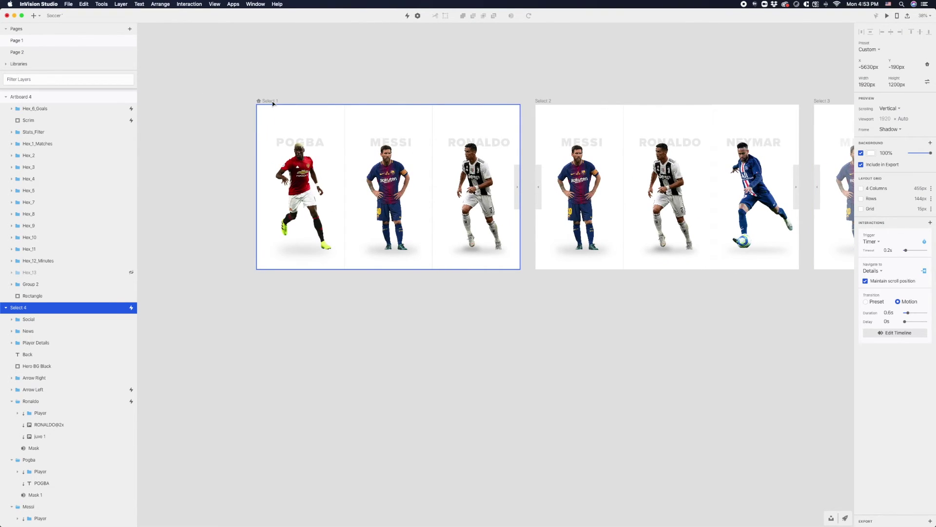
left_click(270, 101)
left_click(889, 16)
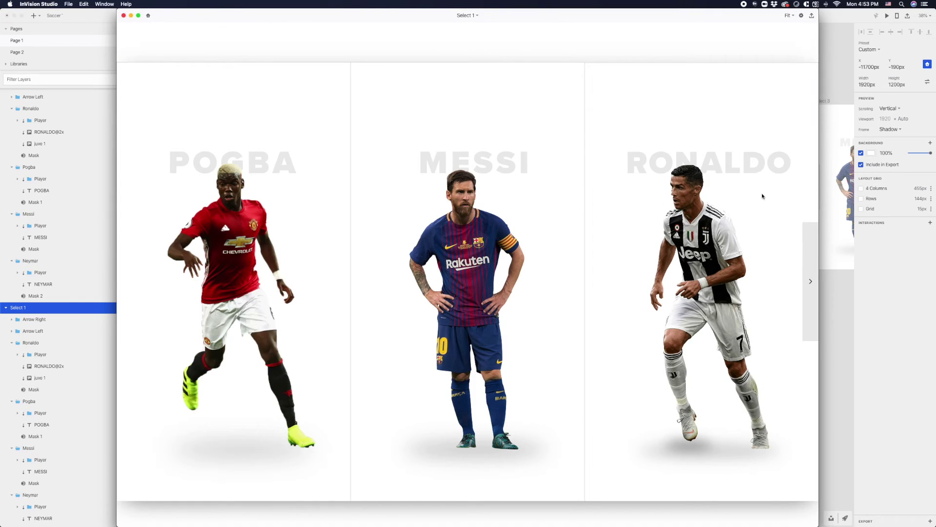
left_click(810, 281)
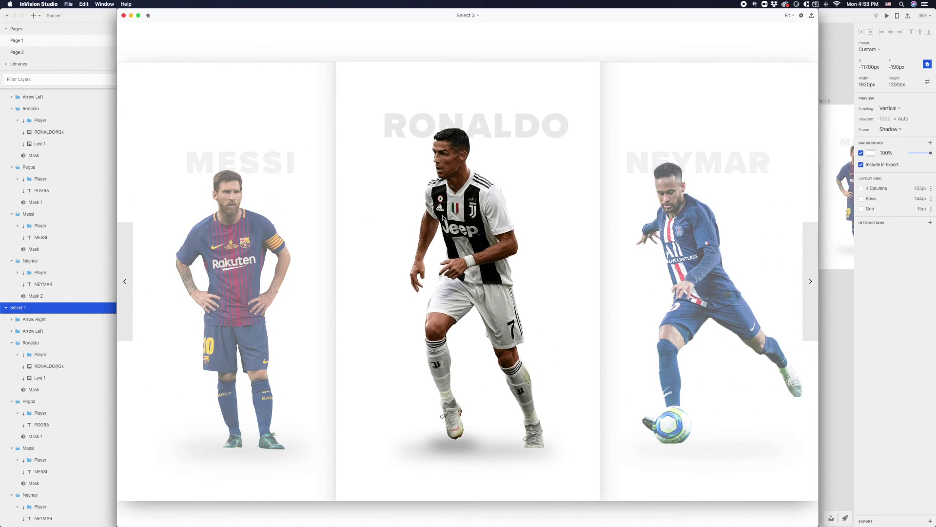
left_click(442, 218)
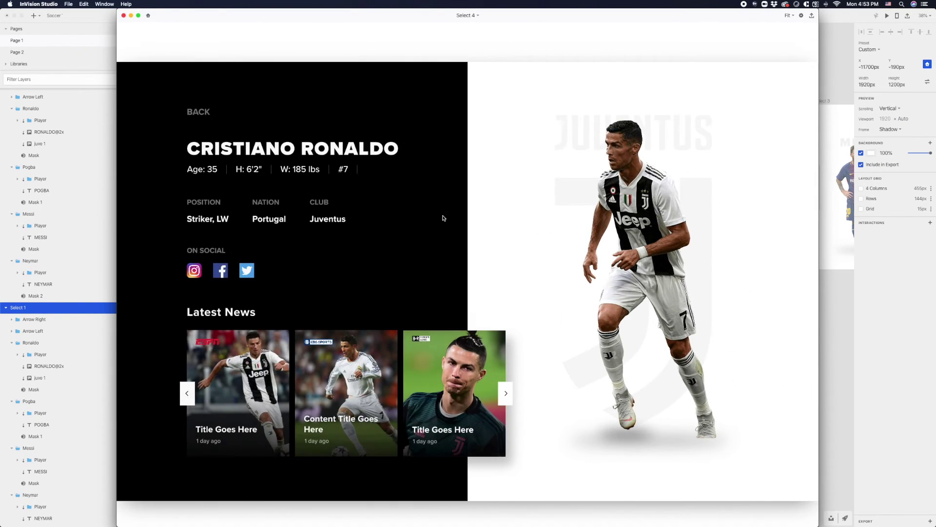
left_click(123, 15)
Open the Select 4 to Details timeline, select the Player Details, Back, Social and News layers, and set the Social easing to Ease both.
scroll(519, 130, "right", 10)
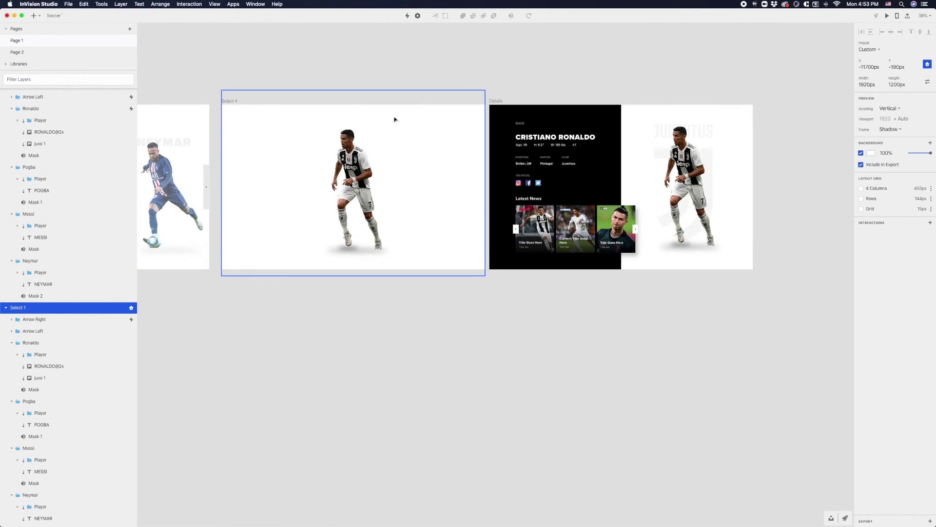
left_click(227, 113)
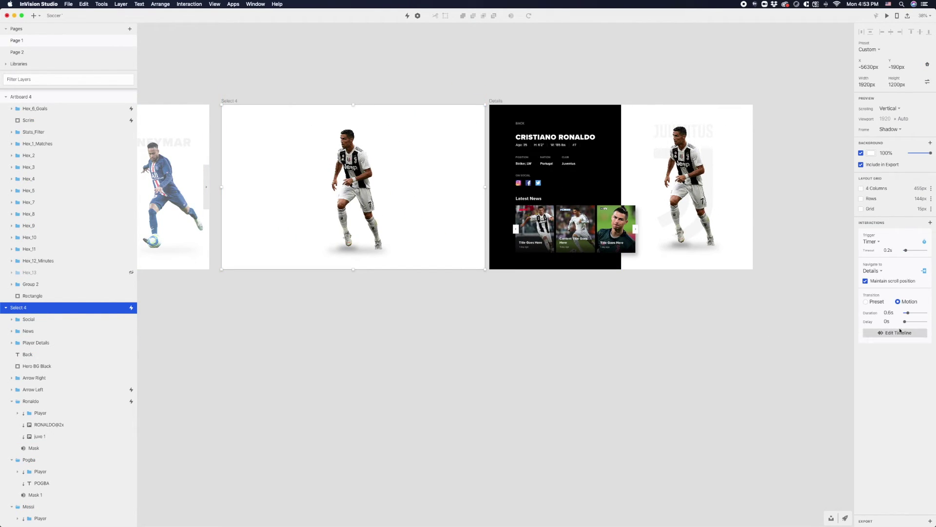
left_click(900, 331)
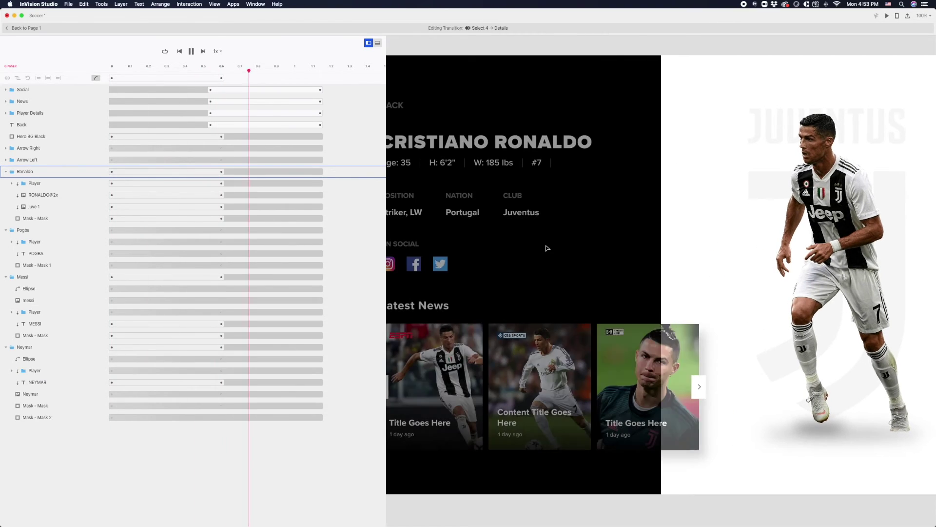
left_click(525, 171)
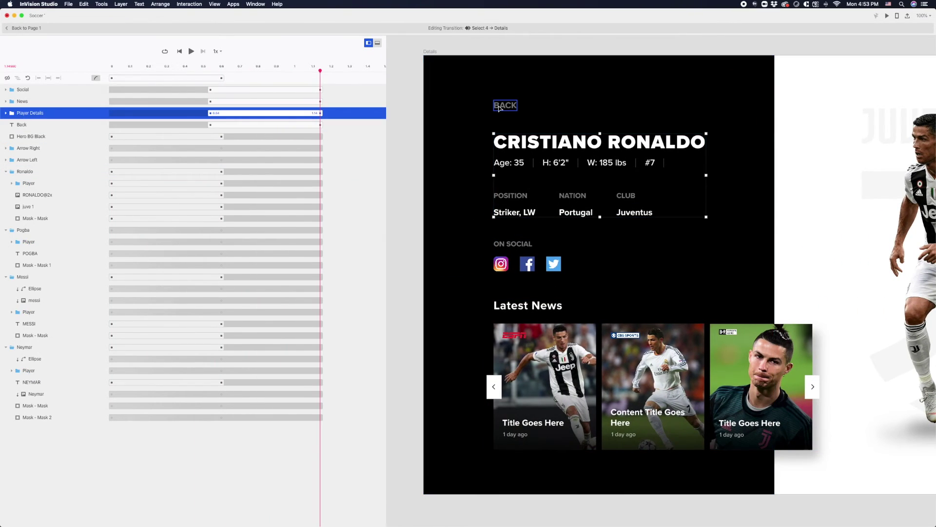
left_click(499, 109, "shift")
left_click(516, 254, "shift")
left_click(550, 361, "shift")
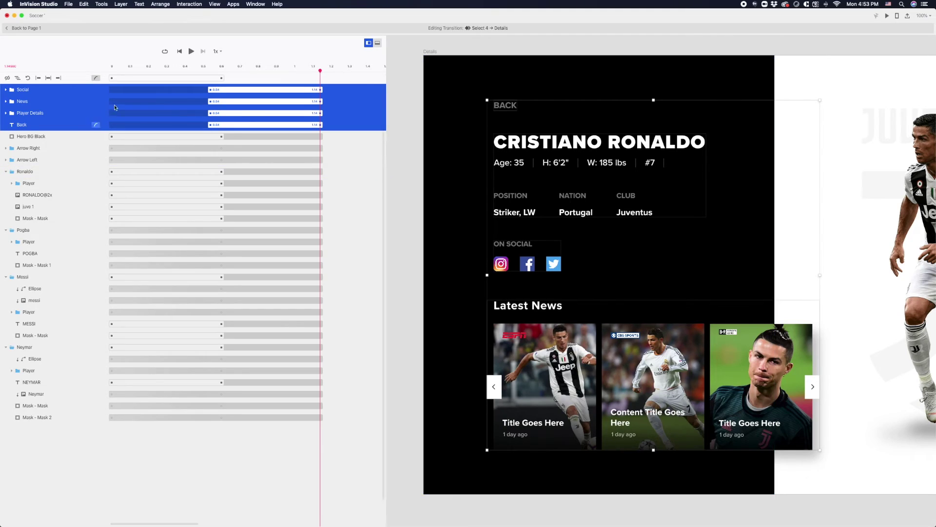
left_click(96, 90)
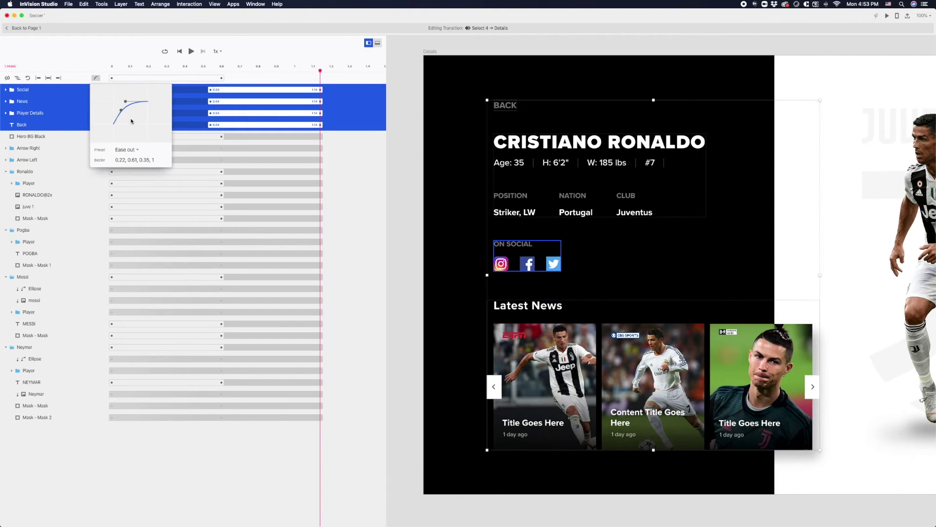
left_click(130, 150)
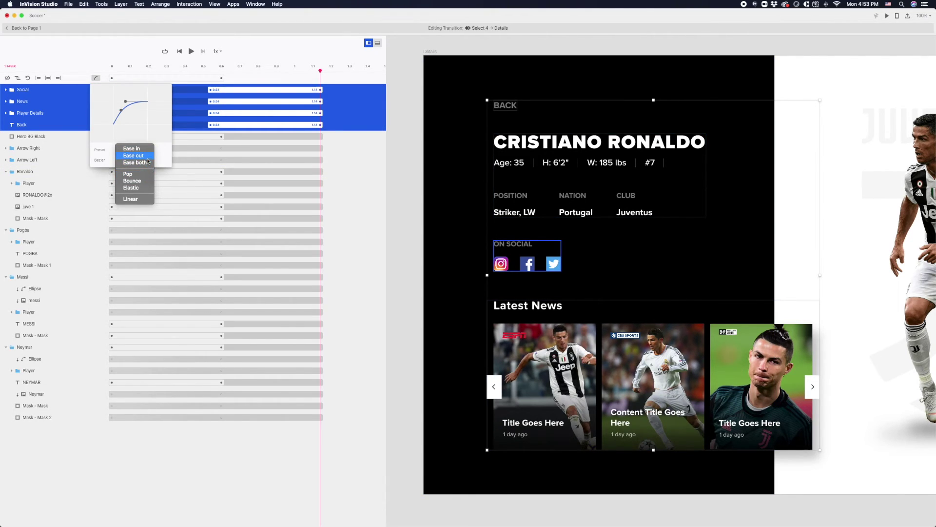
left_click(143, 162)
Set the easing of the News and Player Details layers to Ease both.
left_click(74, 103)
left_click(95, 101)
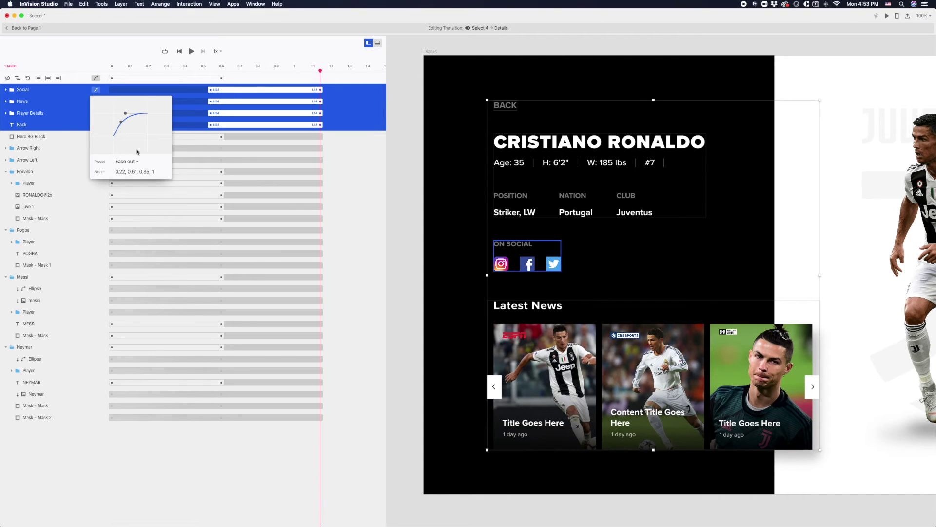
left_click(126, 161)
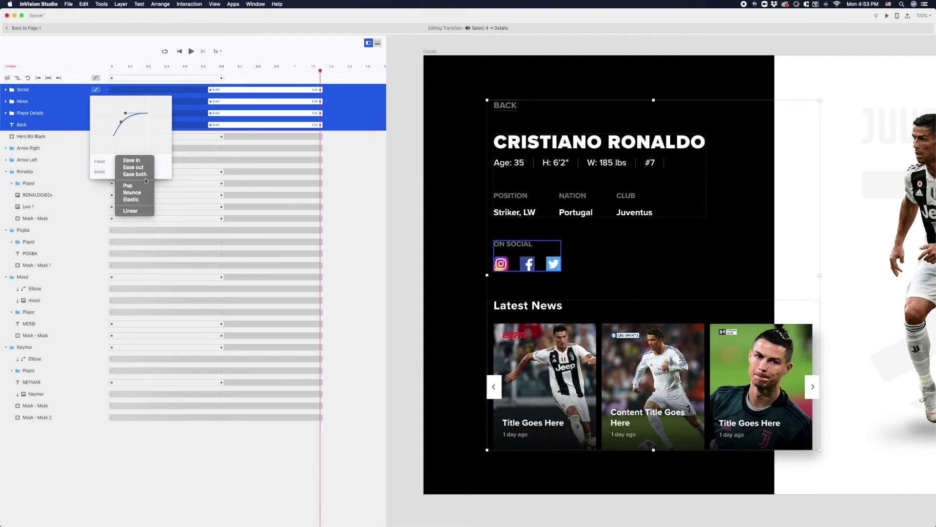
left_click(136, 174)
left_click(96, 101)
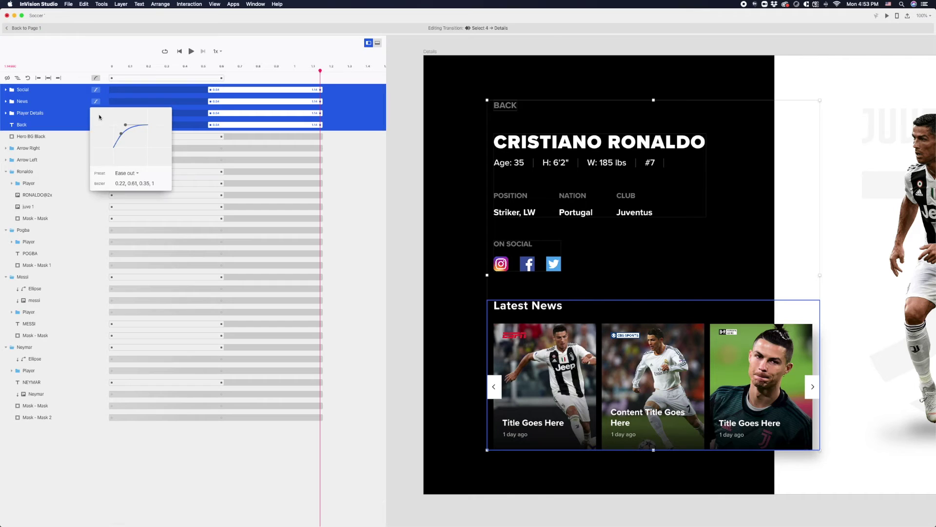
left_click(138, 173)
left_click(137, 184)
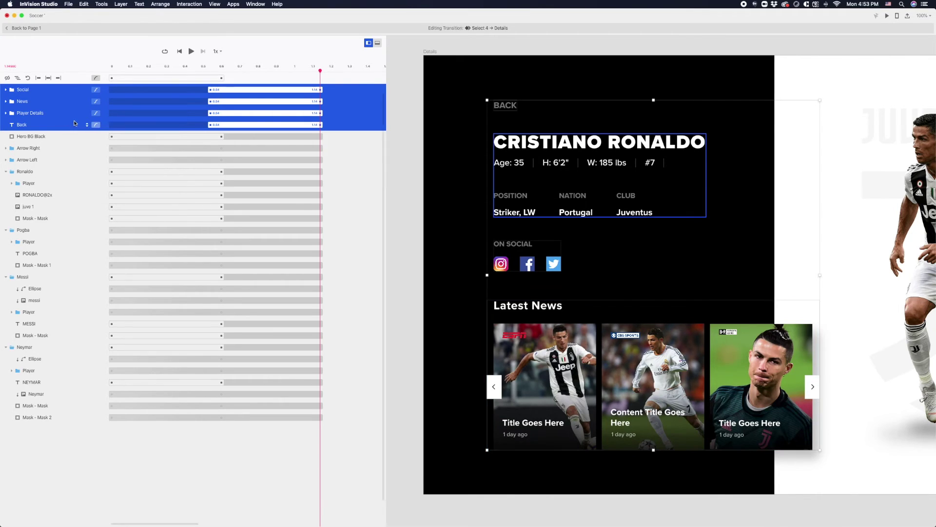
Set the easing of the Back layer to Ease both and play the transition.
left_click(96, 124)
left_click(137, 185)
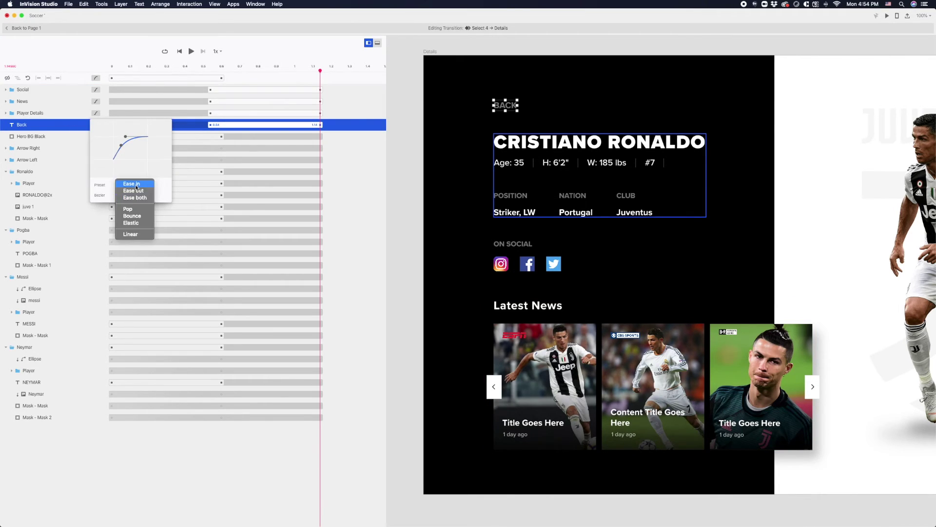
left_click(527, 120)
scroll(526, 120, "down", 3)
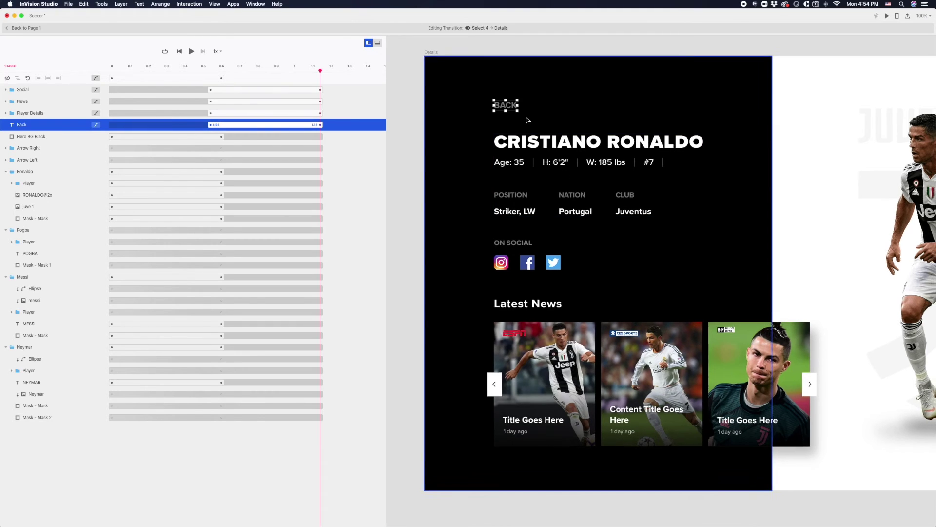
key("space")
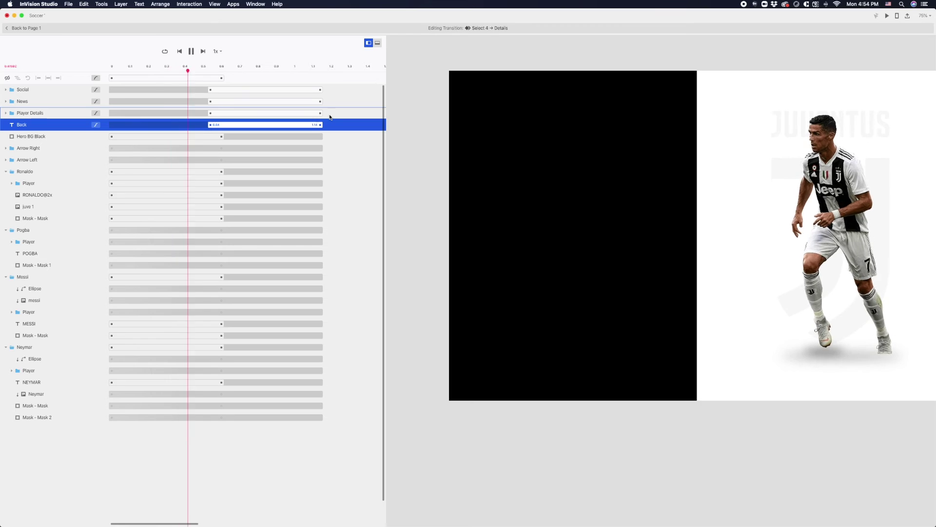
Shift the Social, News, Player Details and Back animations earlier together so they run from 0.4 s to 1 s, playing the transition between adjustments.
left_click(31, 90, "shift")
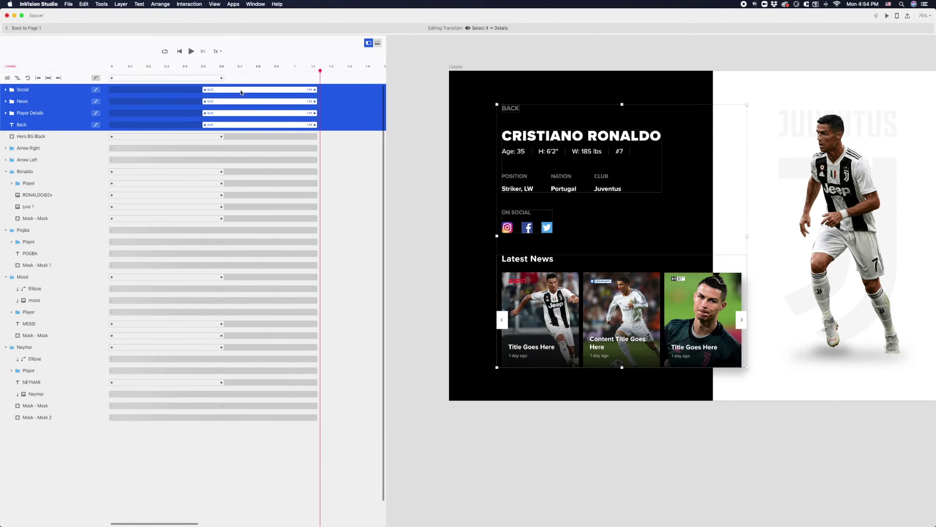
scroll(235, 94, "down", 1)
key("space")
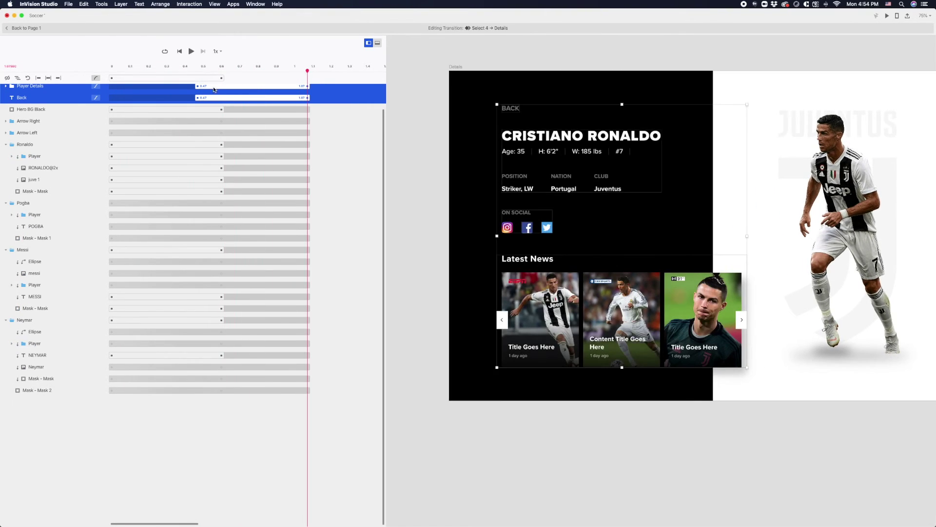
left_click_drag(214, 99, 203, 99)
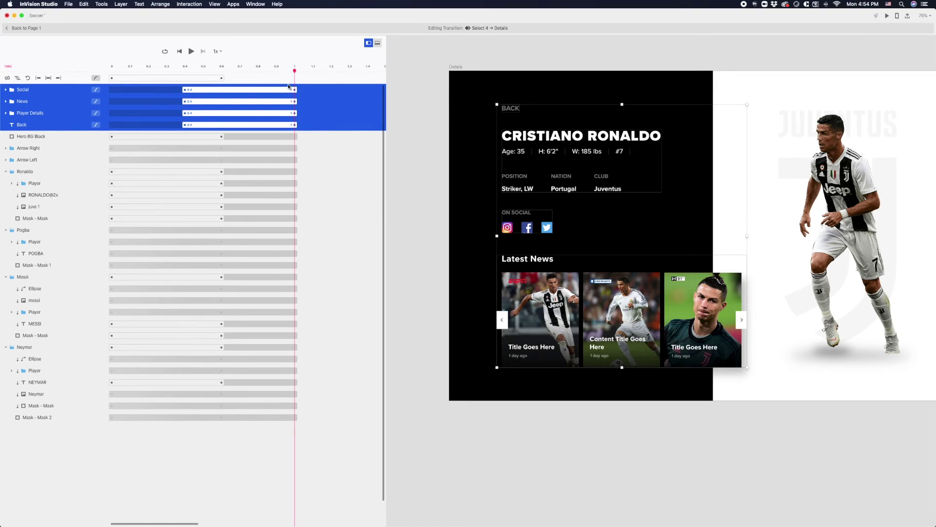
Shorten the four details layers' animations to end at about 0.79 s, play the transition, and return to Page 1.
left_click_drag(277, 94, 257, 94)
scroll(257, 94, "down", 2)
key("space")
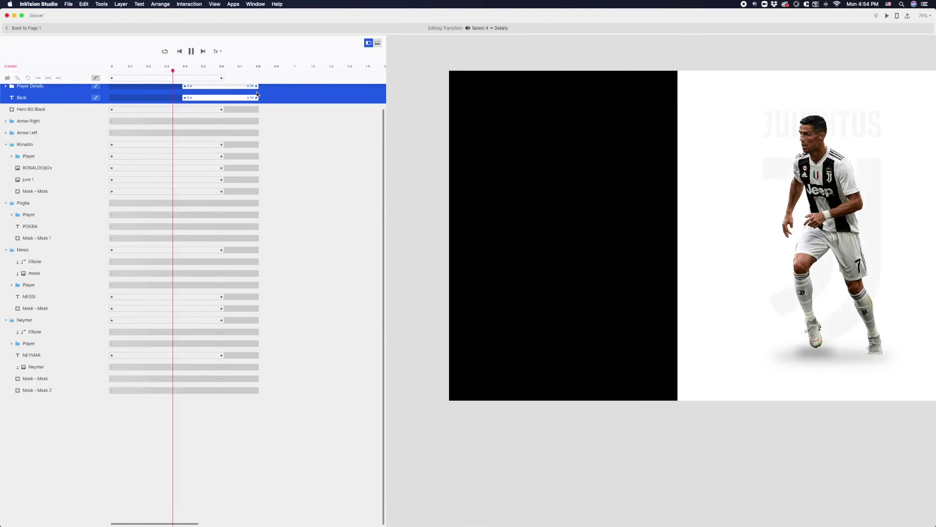
key("space")
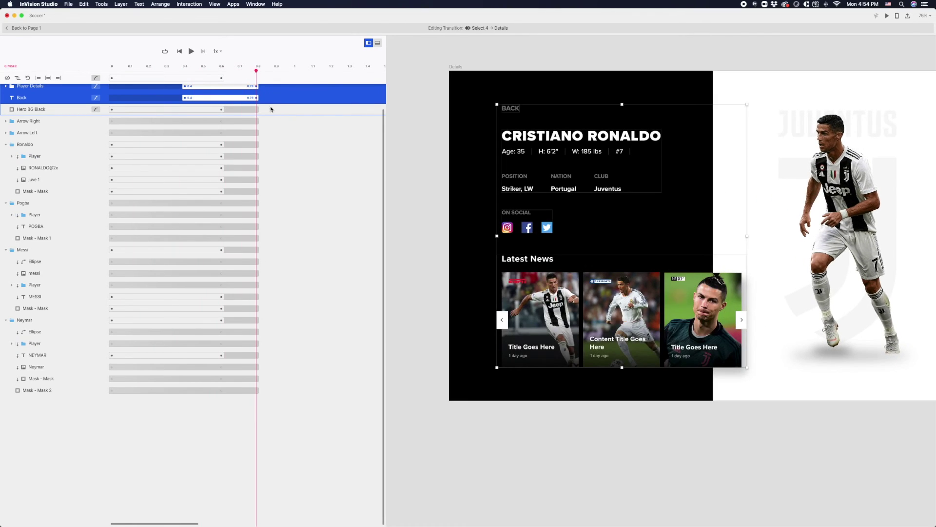
left_click(22, 29)
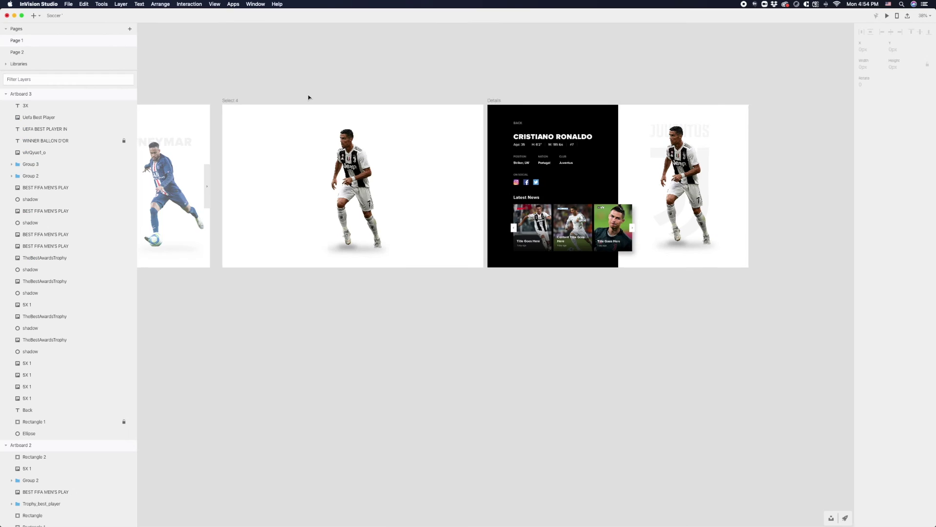
Preview the prototype from the Select 1 artboard, advancing one slide and opening Ronaldo's details.
left_click(274, 103)
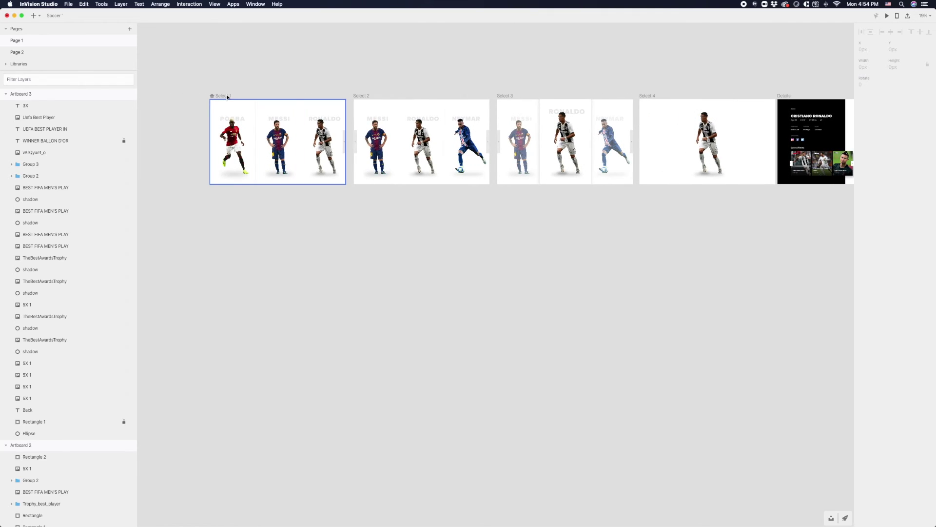
left_click(887, 16)
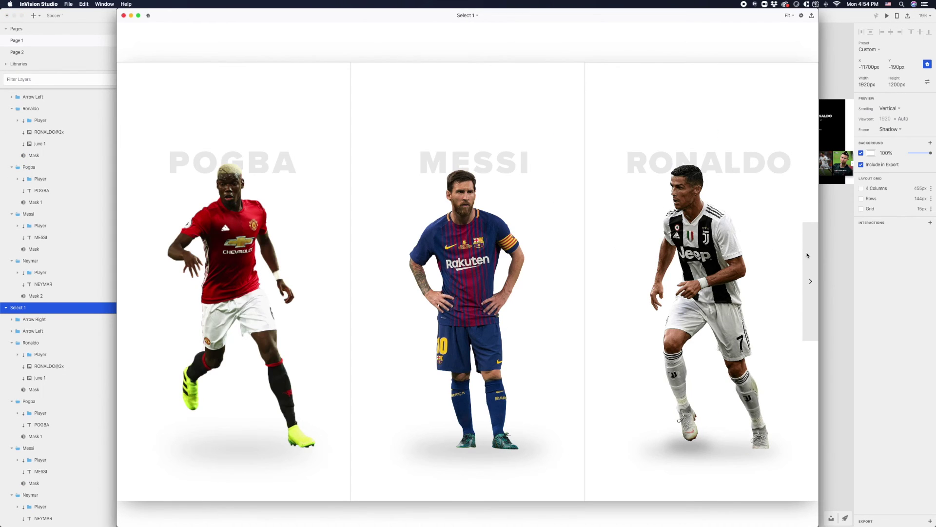
left_click(807, 256)
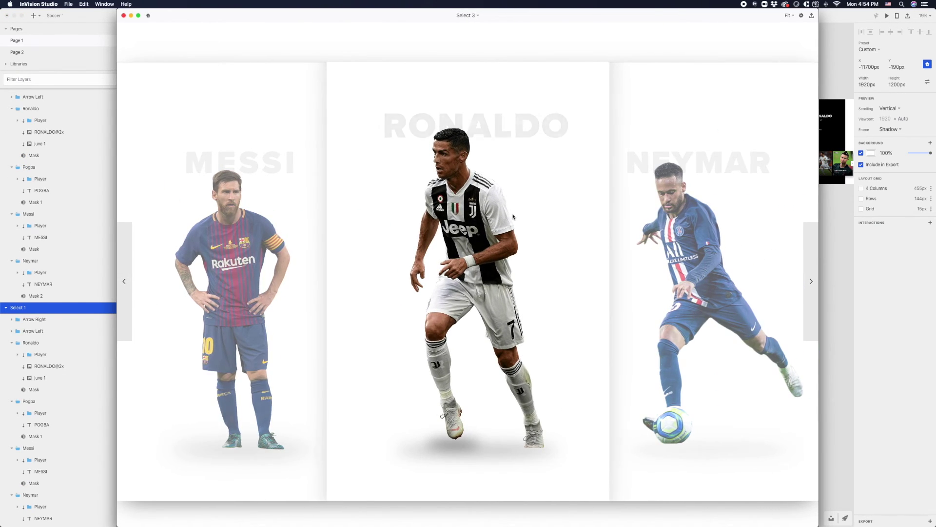
left_click(513, 217)
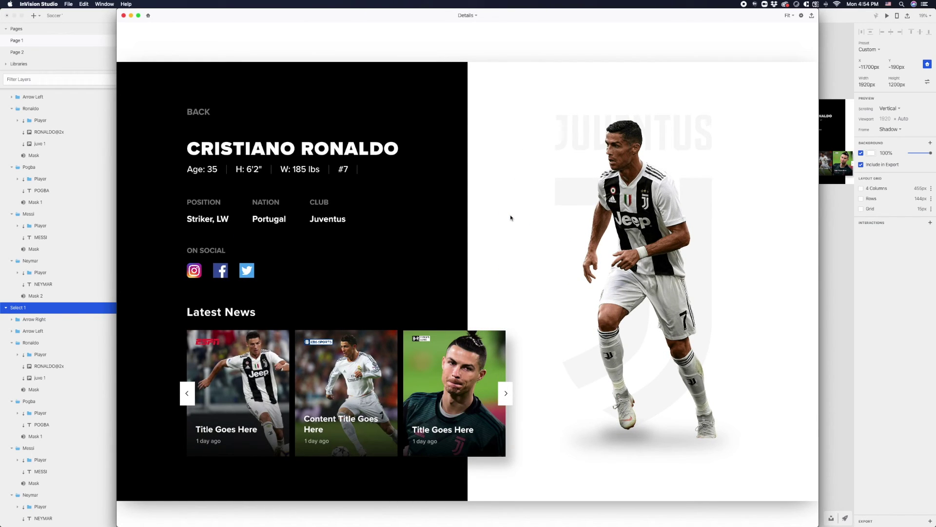
Restart the preview from Select 1 and replay the slide and Ronaldo transition into Details twice.
left_click(510, 214)
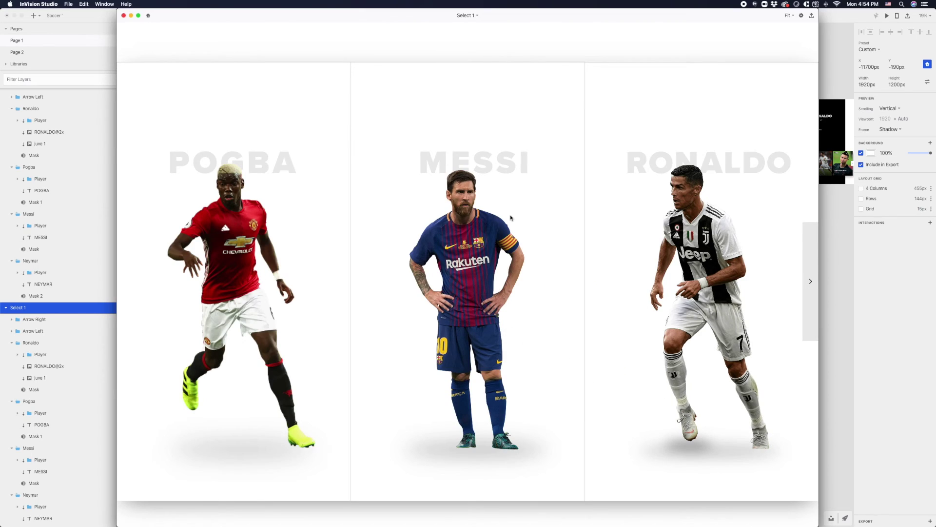
left_click(811, 256)
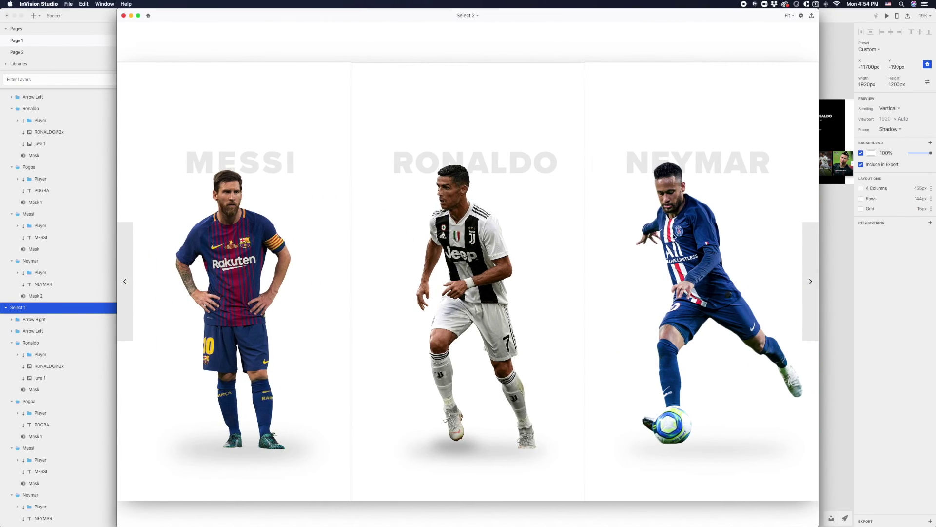
left_click(508, 205)
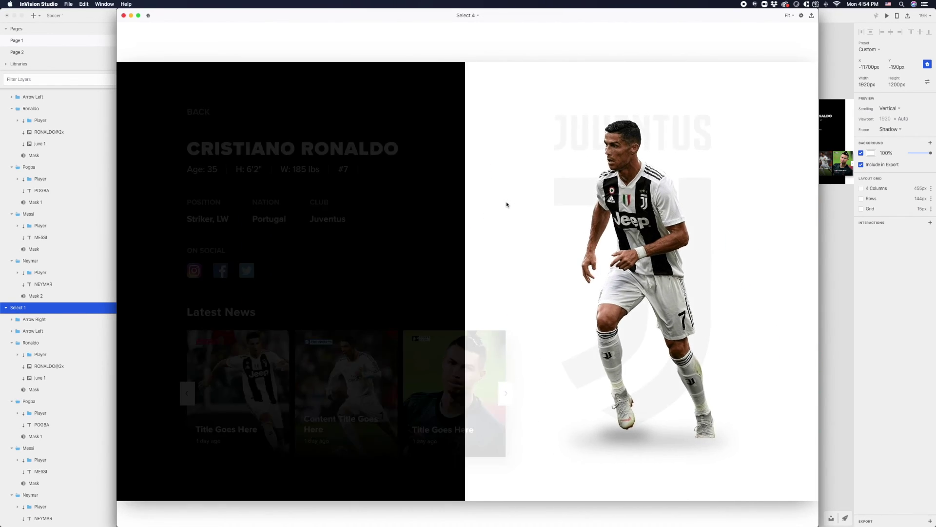
left_click(507, 204)
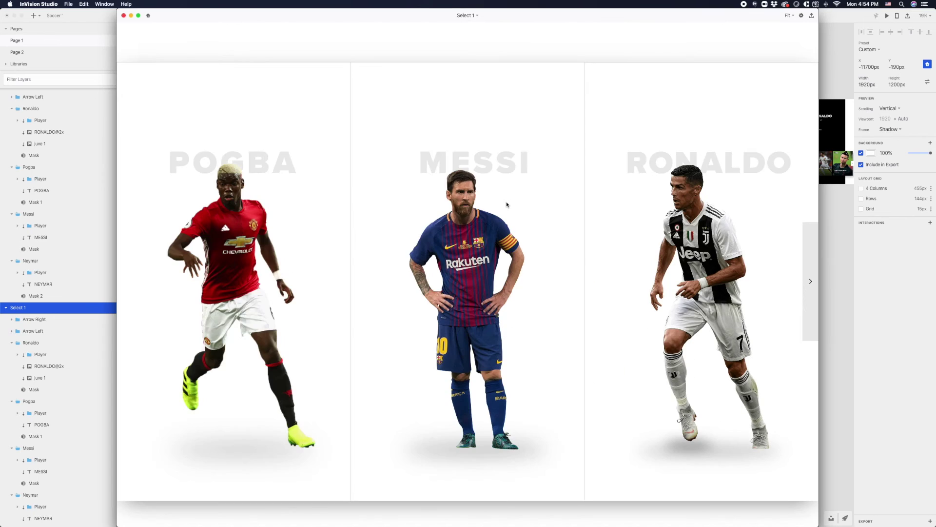
left_click(807, 266)
left_click(450, 207)
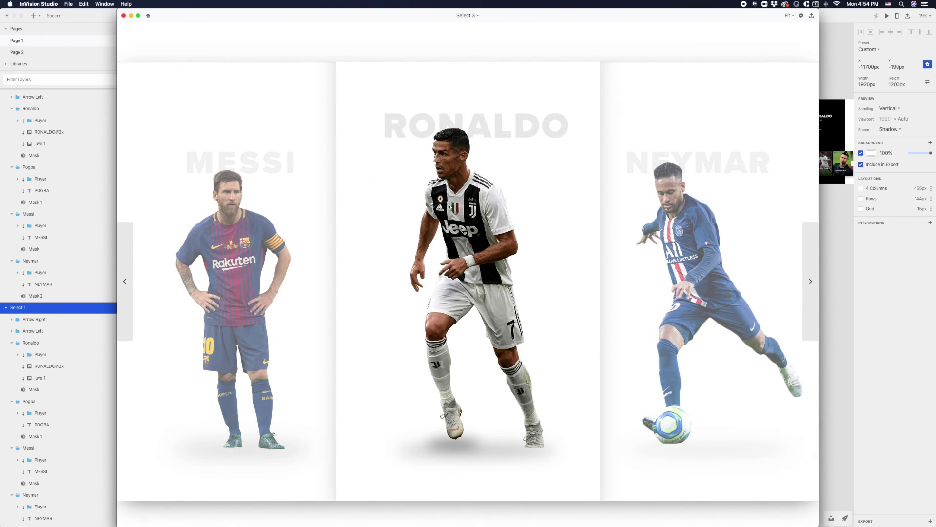
left_click(449, 206)
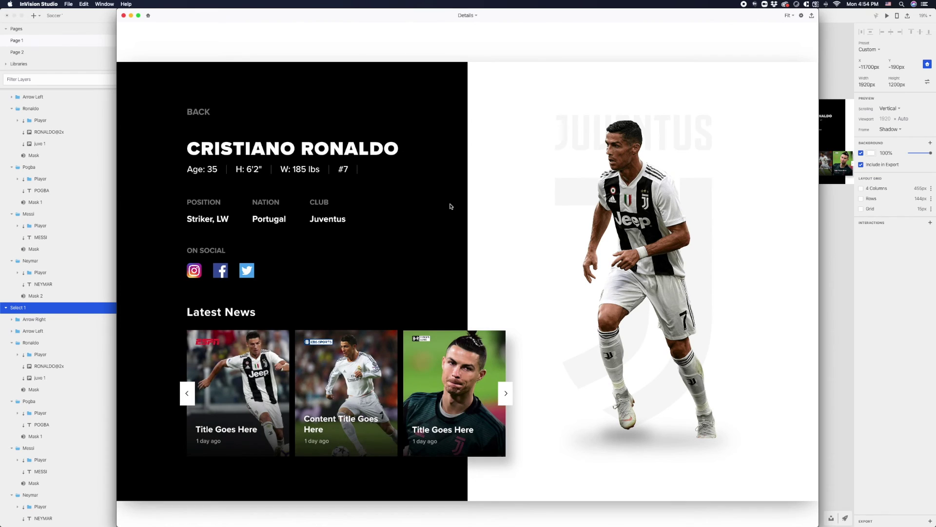
Replay the flow from Select 1 to Ronaldo's Details three more times to check the transition timing.
left_click(807, 263)
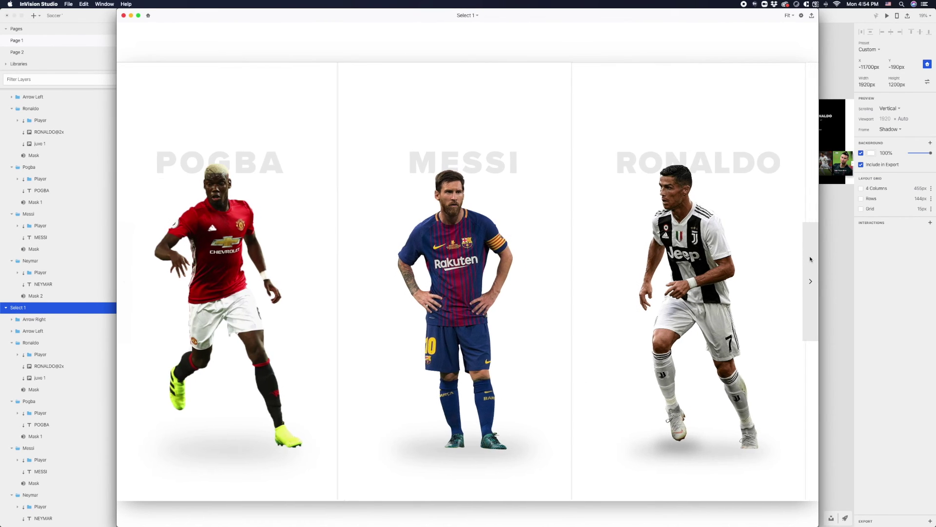
left_click(498, 194)
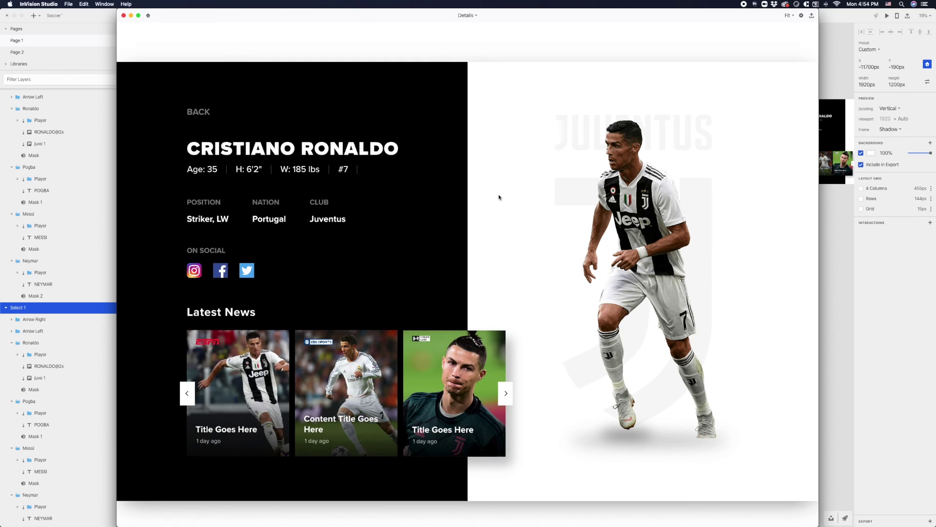
left_click(499, 197)
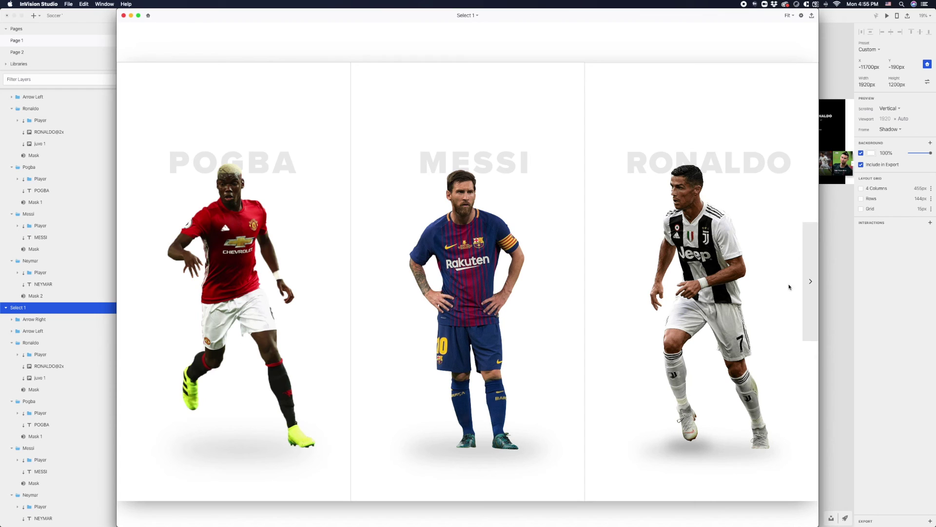
left_click(812, 280)
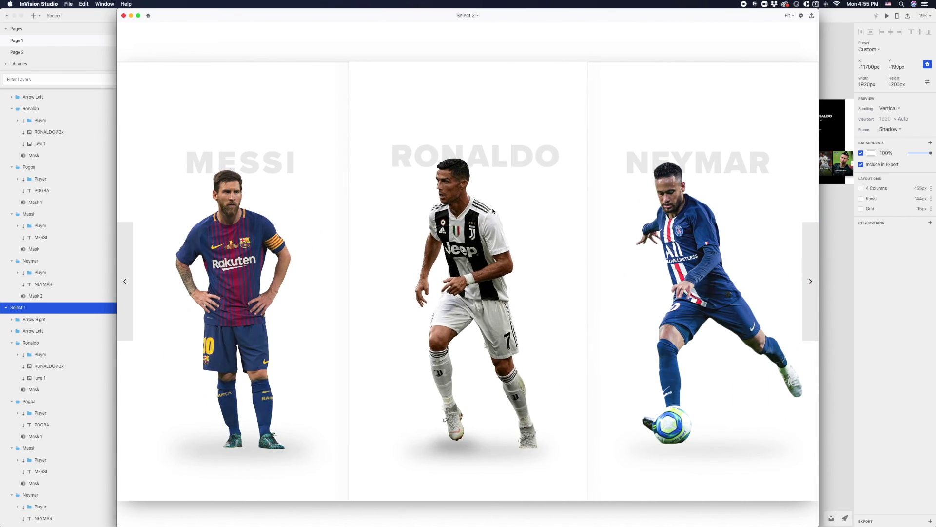
left_click(493, 211)
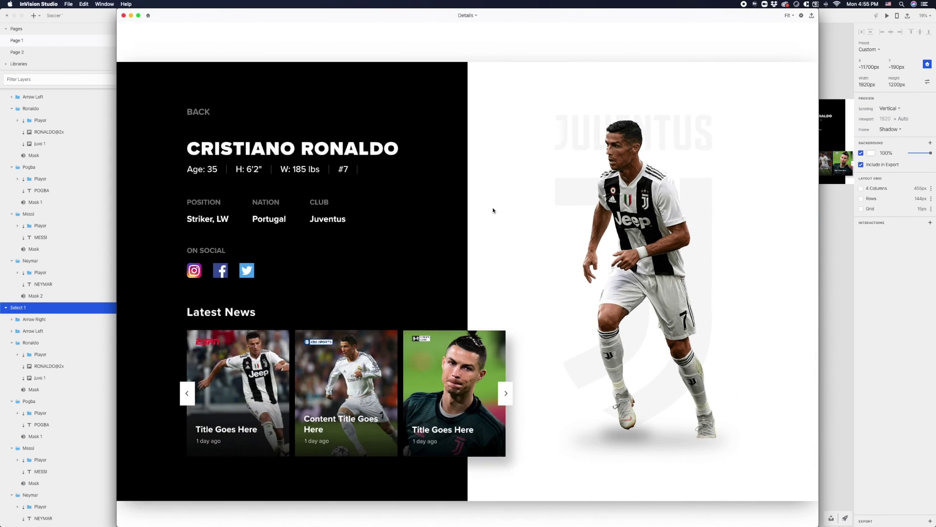
left_click(492, 207)
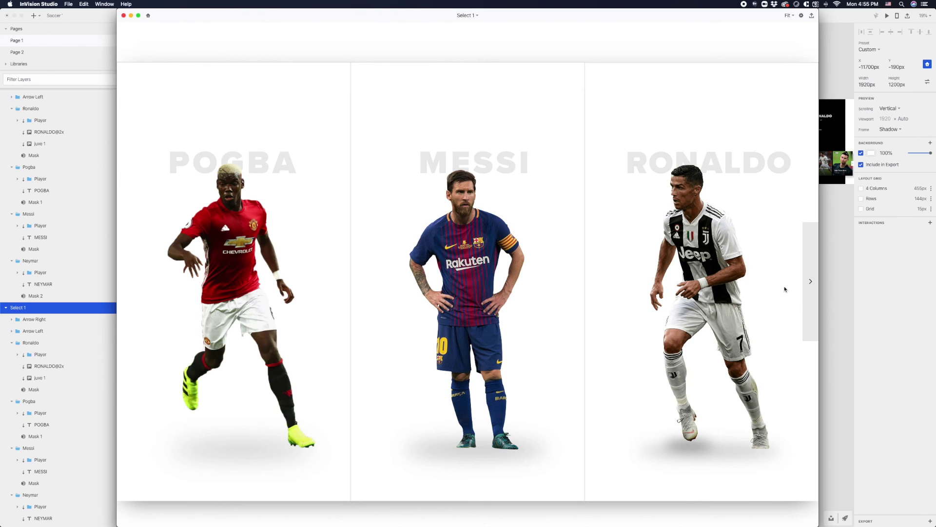
left_click(808, 283)
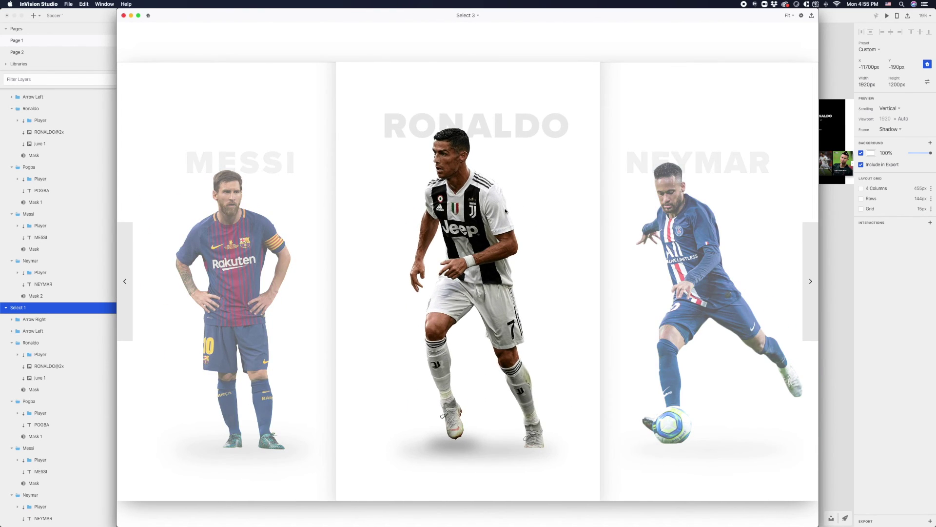
left_click(506, 211)
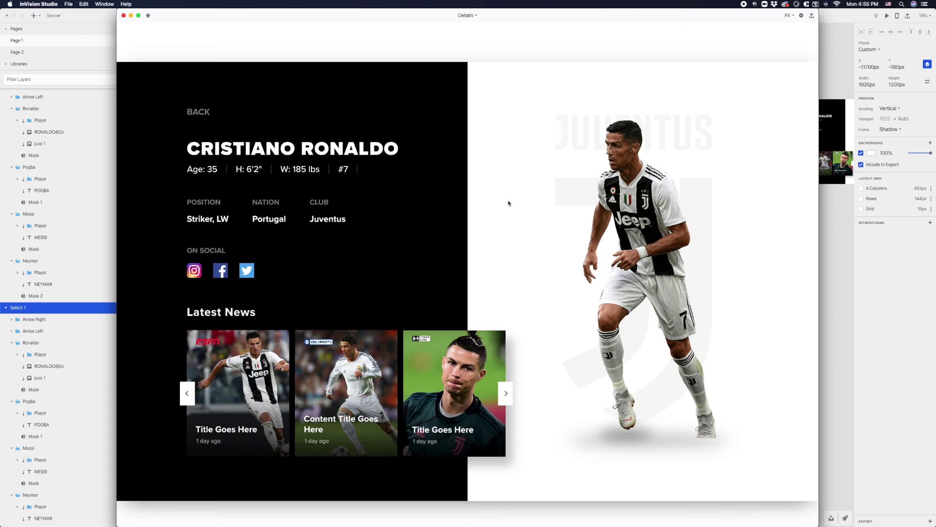
View the publishing options for the Soccer prototype, and close the preview without publishing.
left_click(829, 41)
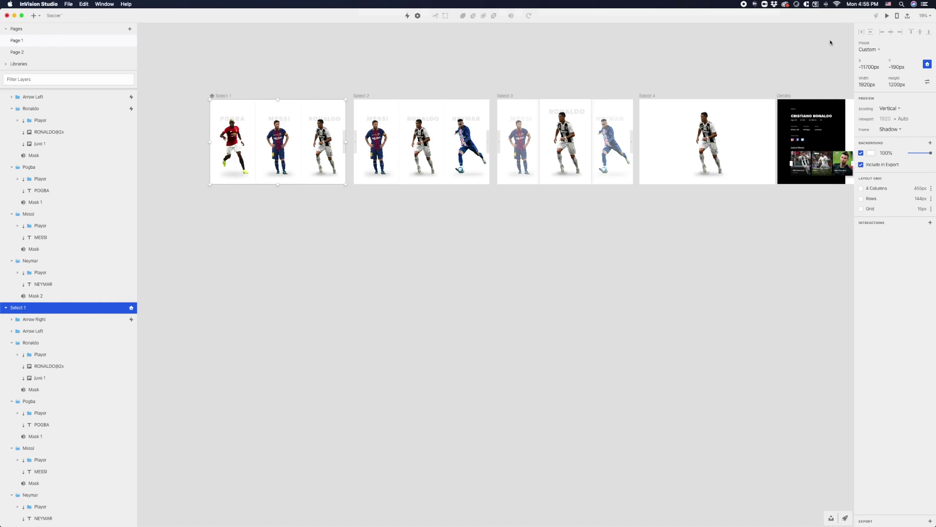
left_click(908, 16)
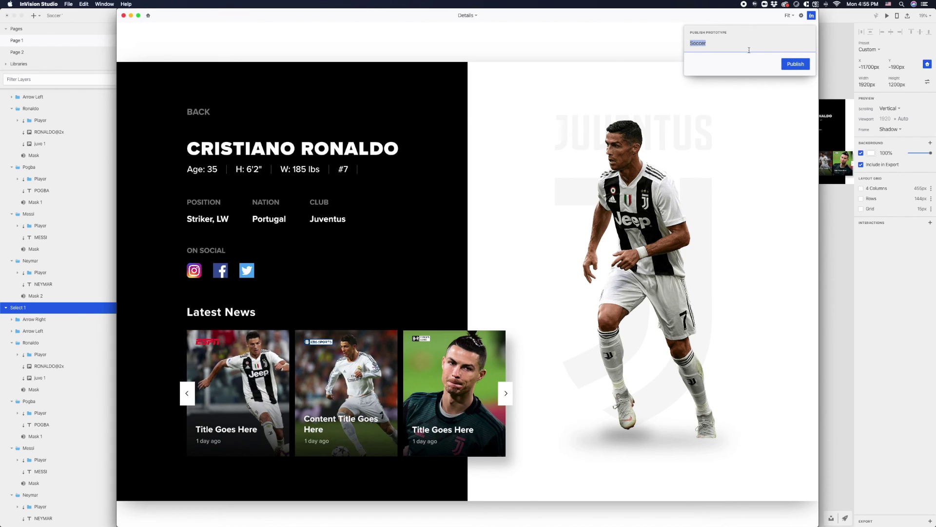
left_click(124, 16)
Preview the prototype again, playing the Ronaldo transition into Details three times, and close the preview.
left_click(887, 16)
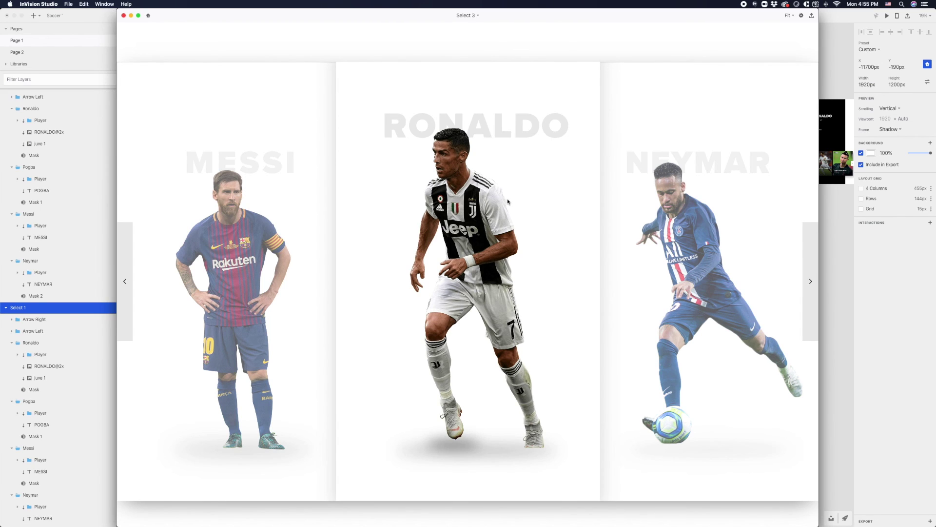
left_click(508, 201)
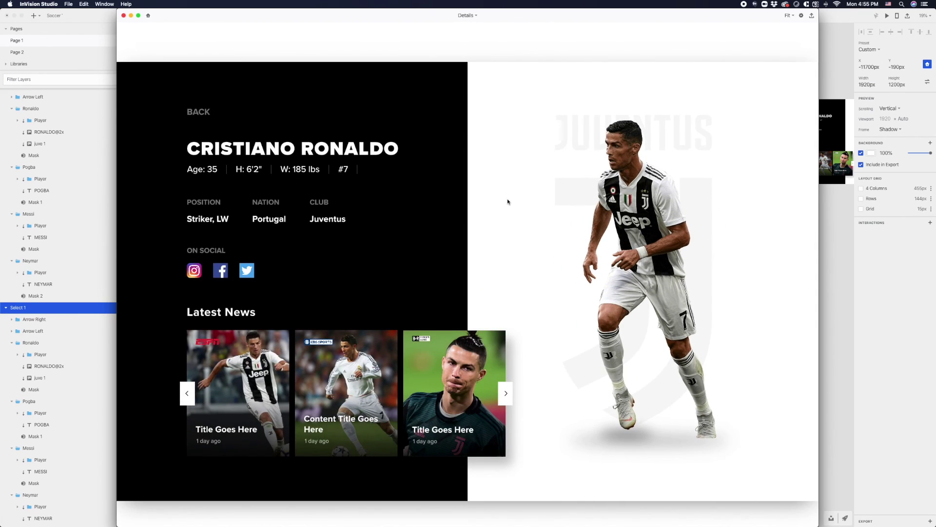
left_click(508, 201)
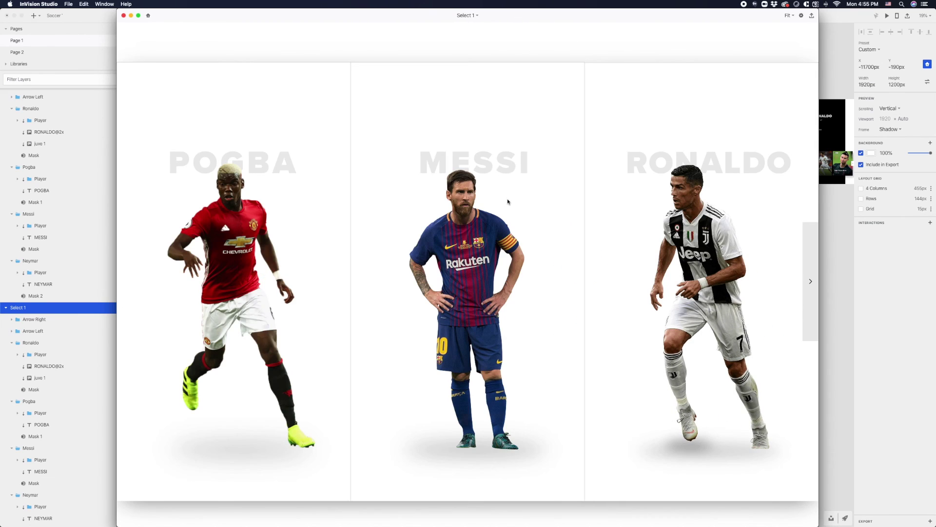
left_click(811, 278)
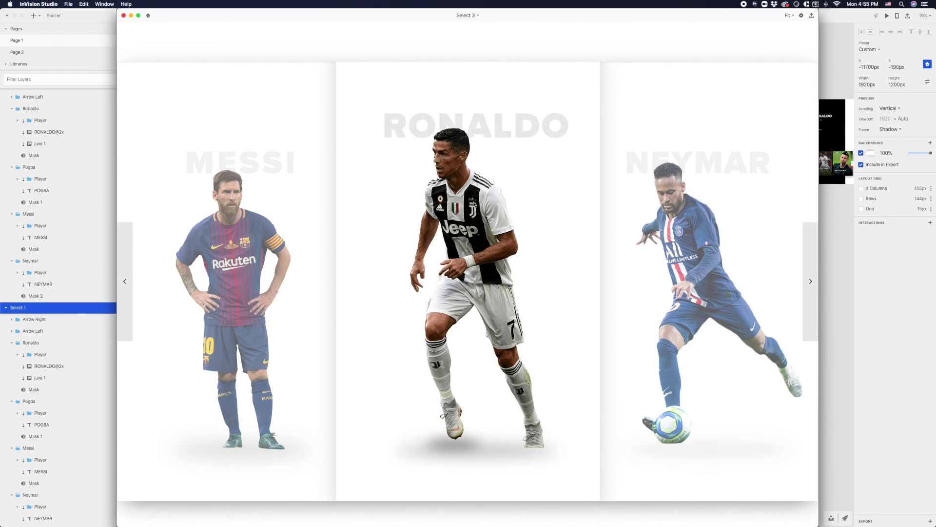
left_click(473, 203)
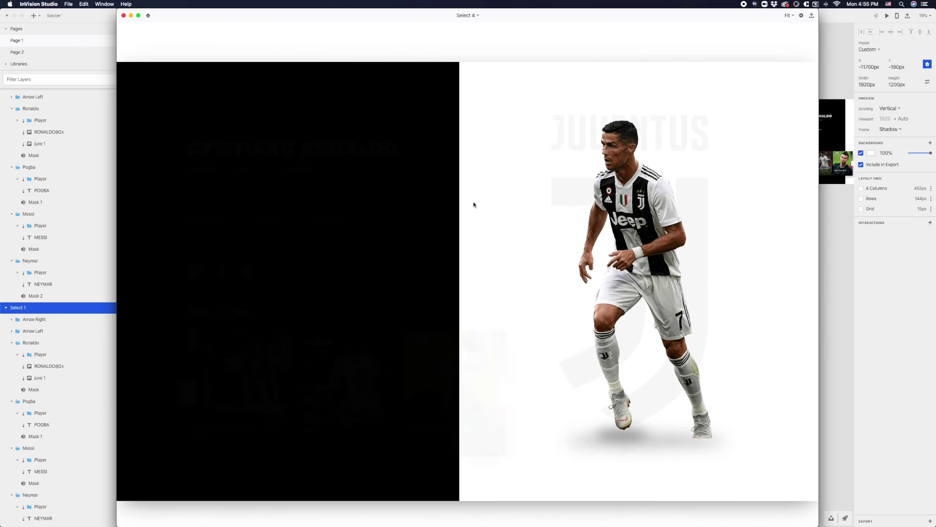
left_click(484, 201)
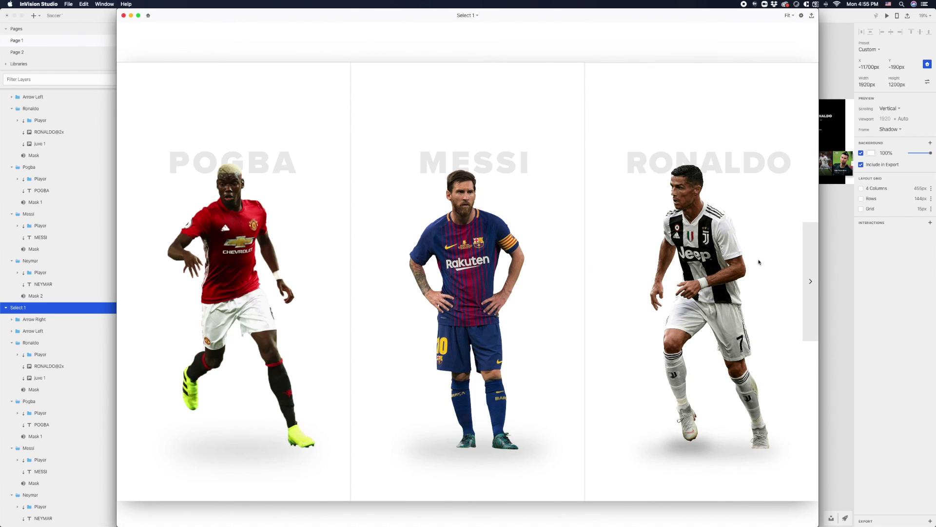
left_click(803, 269)
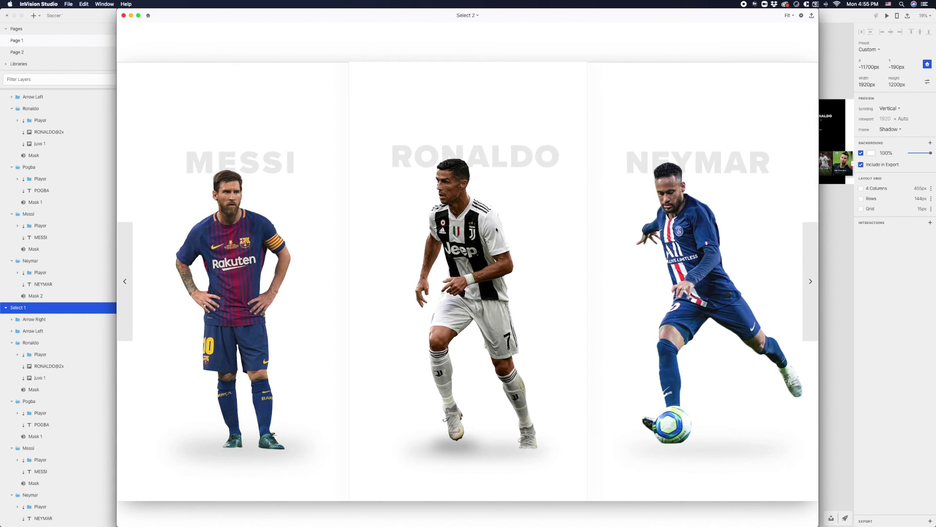
left_click(498, 233)
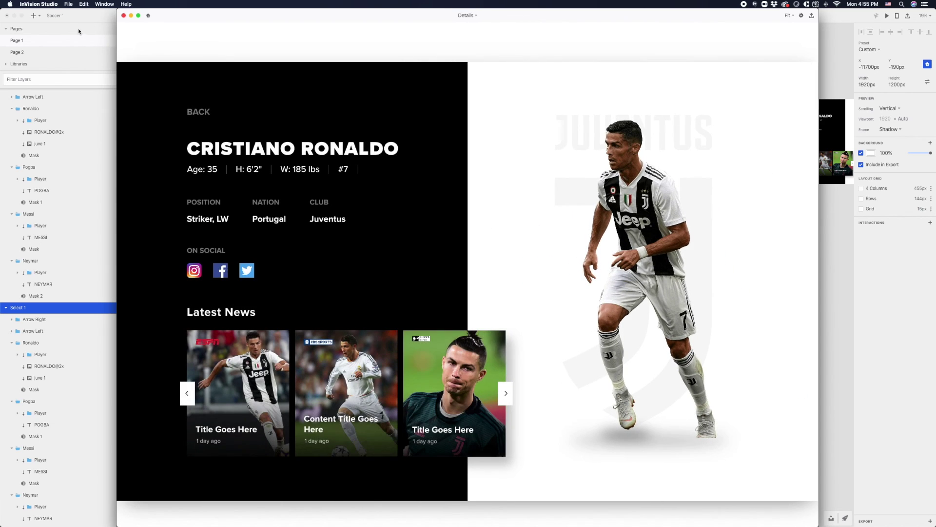
left_click(123, 16)
Look over the row of artboards on Page 1 from Select 1 through Details.
scroll(424, 181, "right", 10)
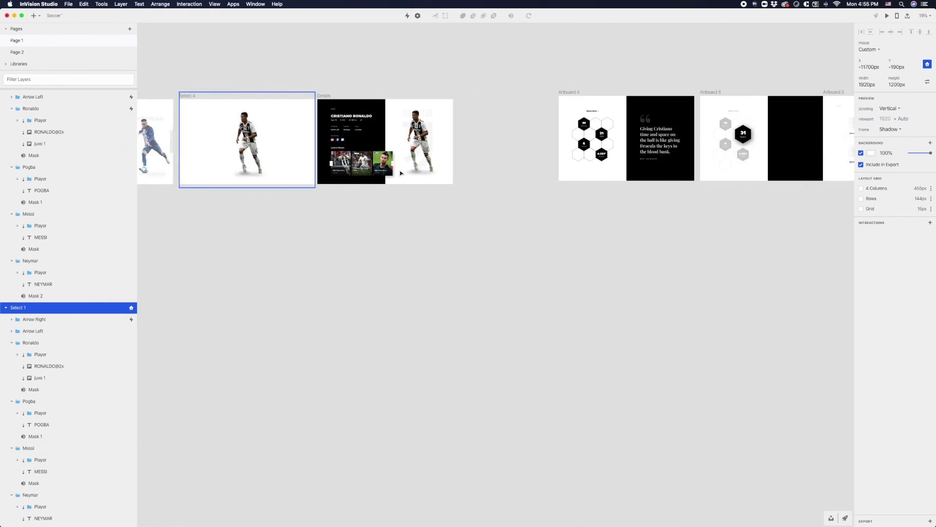
scroll(401, 173, "left", 15)
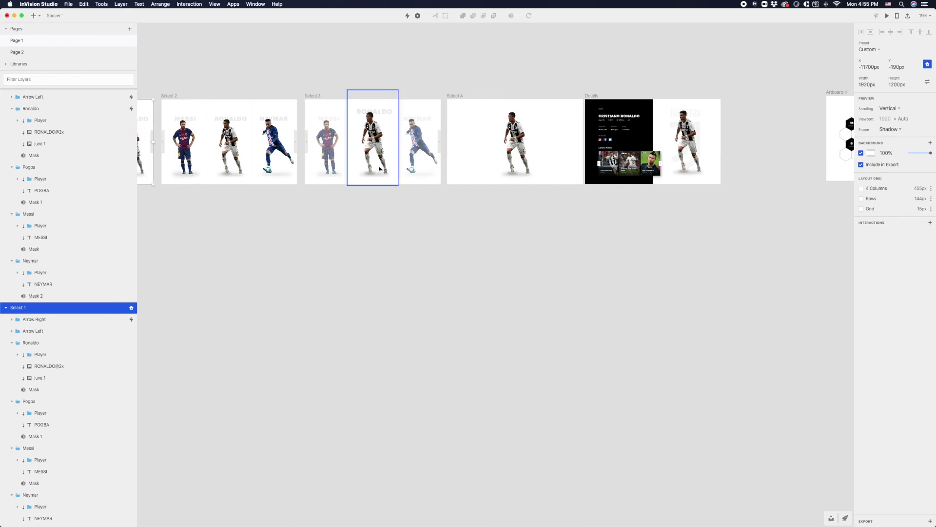
scroll(375, 167, "left", 10)
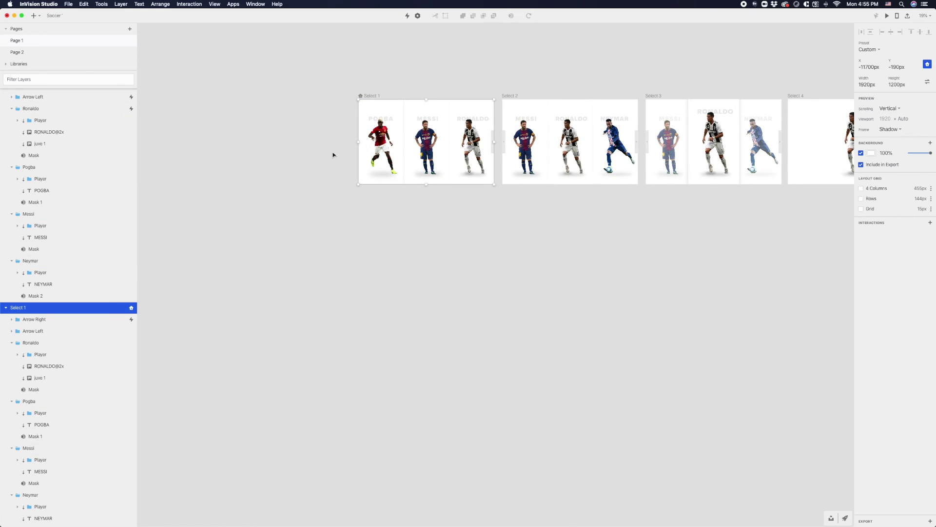
scroll(333, 153, "up", 1)
scroll(332, 152, "right", 10)
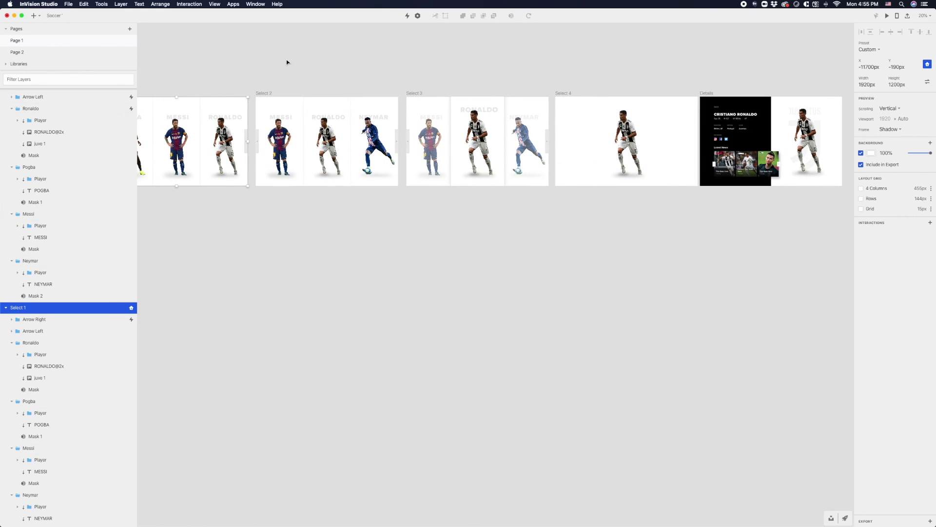
scroll(287, 62, "left", 5)
scroll(286, 62, "up", 2)
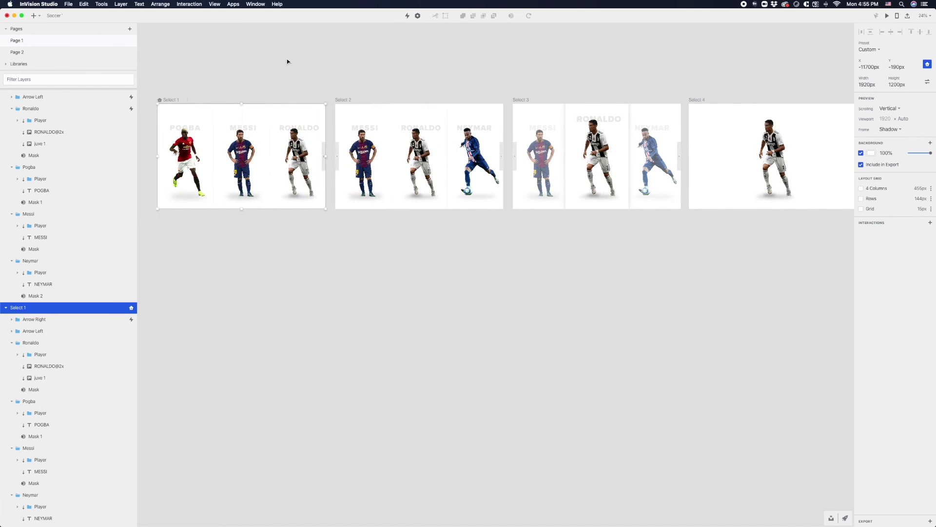
scroll(287, 62, "left", 2)
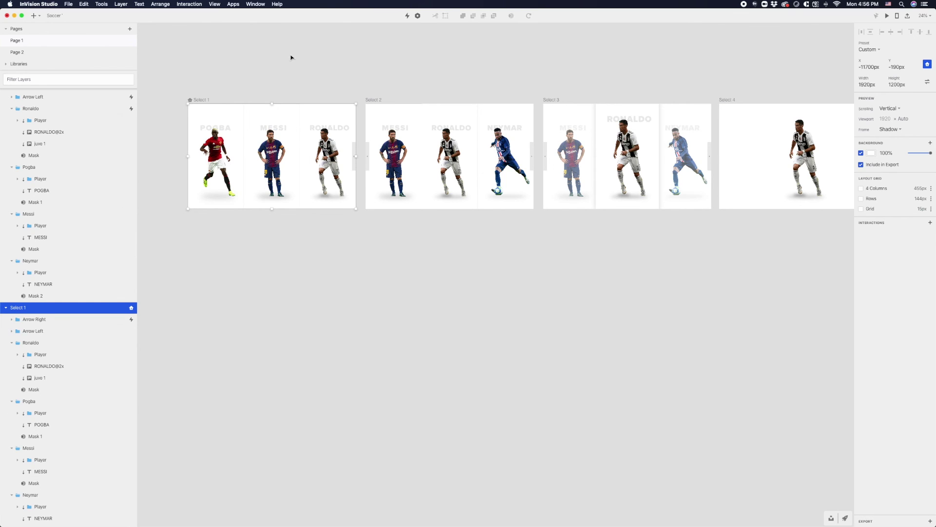
scroll(290, 55, "up", 2)
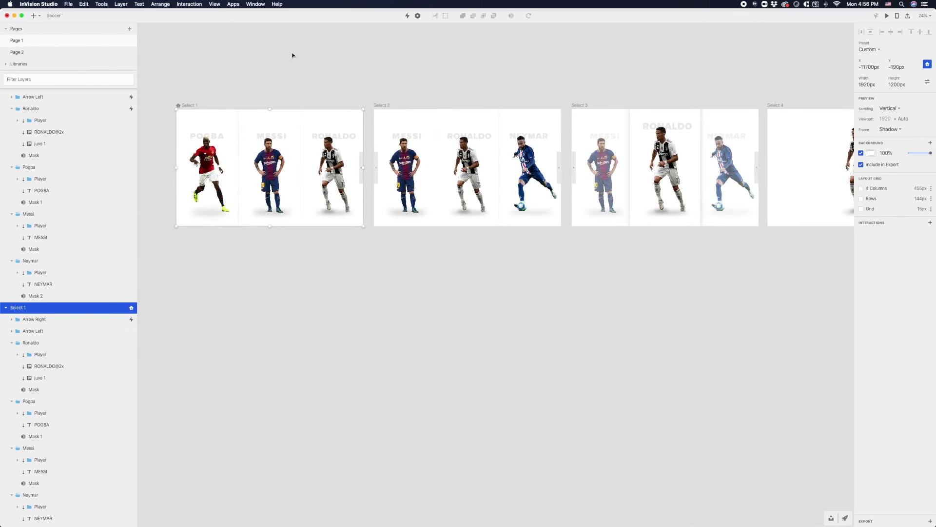
scroll(293, 55, "up", 1)
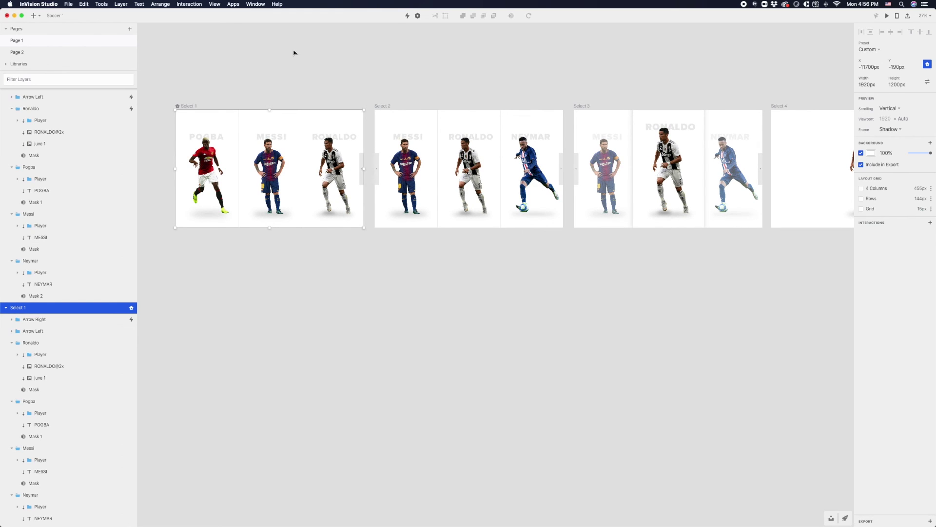